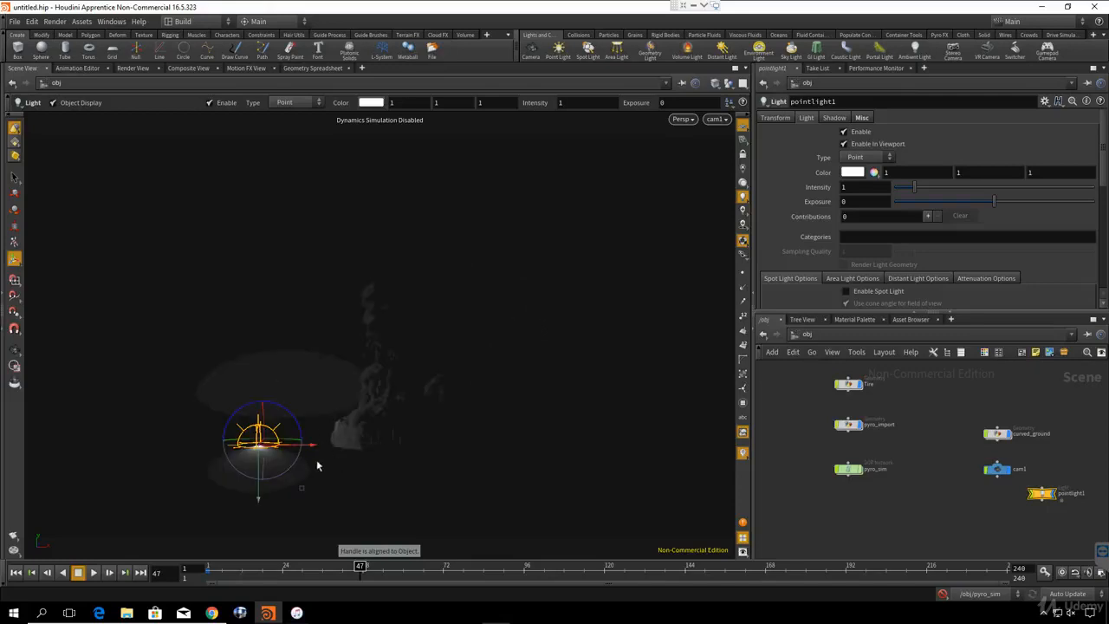
- Turn off viewport lighting, then raise pointlight1 well above the ground and move it farther from the smoke plume
left_click_drag(263, 398, 244, 272)
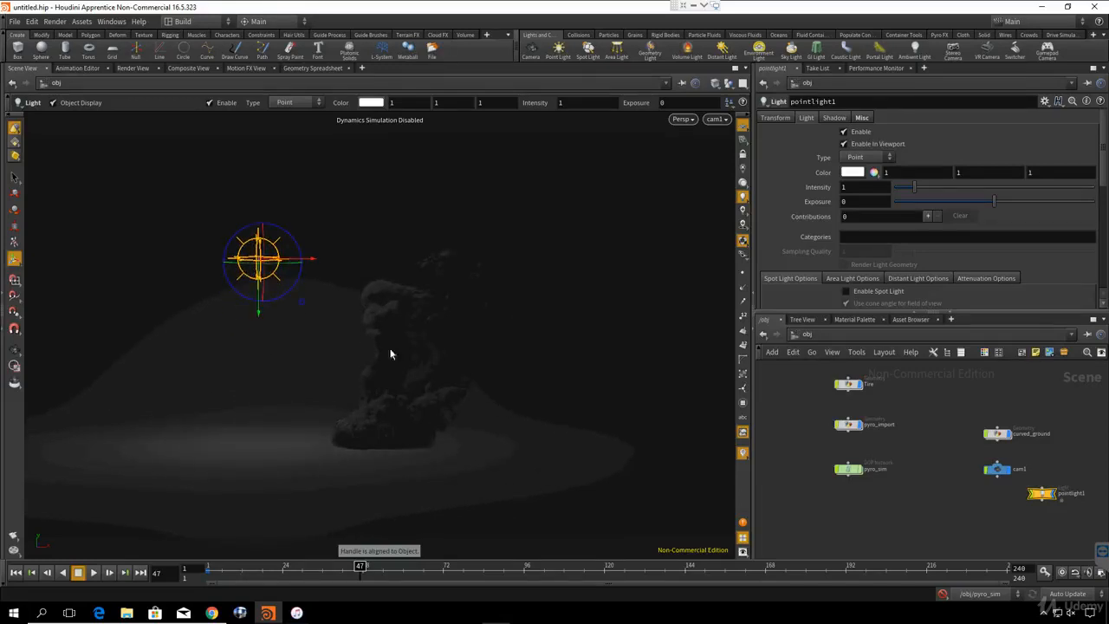
left_click(743, 169)
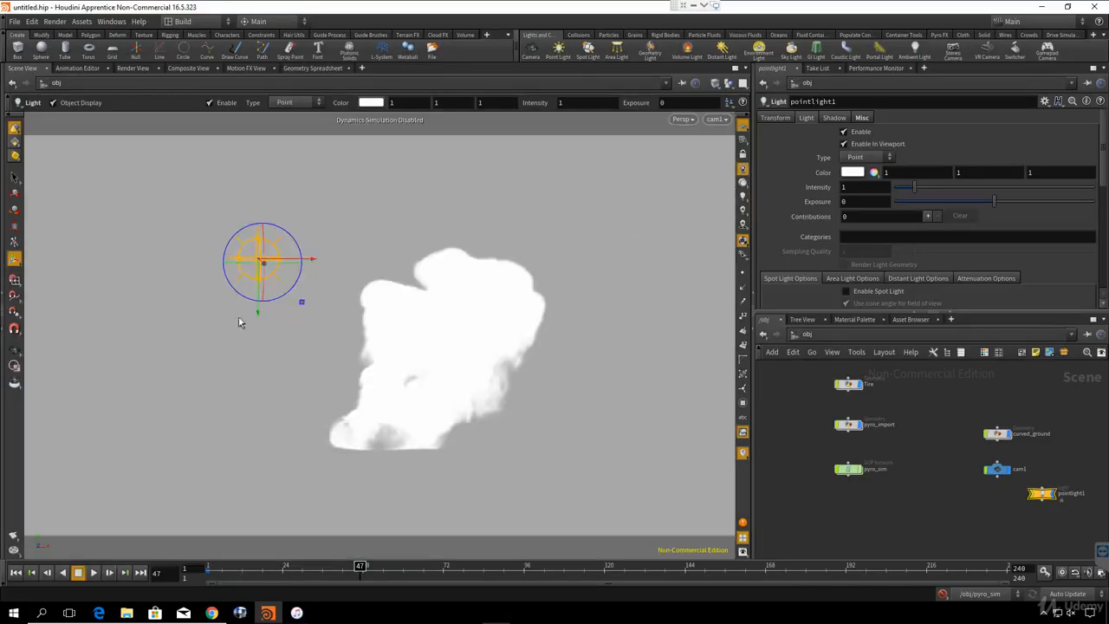
left_click_drag(258, 316, 266, 257)
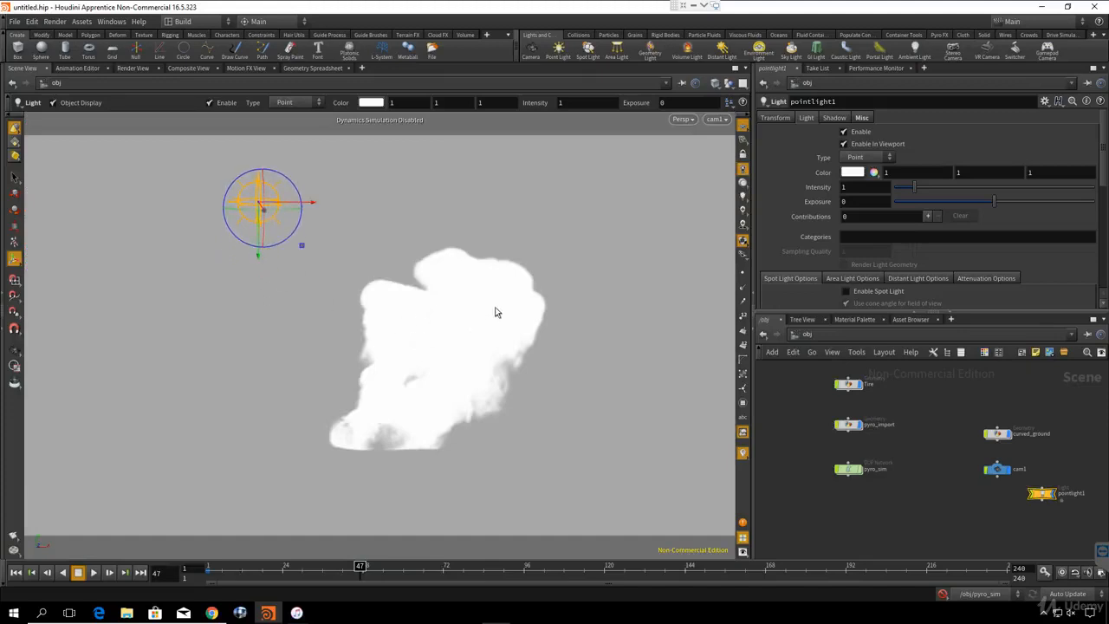
key("space")
left_click_drag(485, 260, 421, 277)
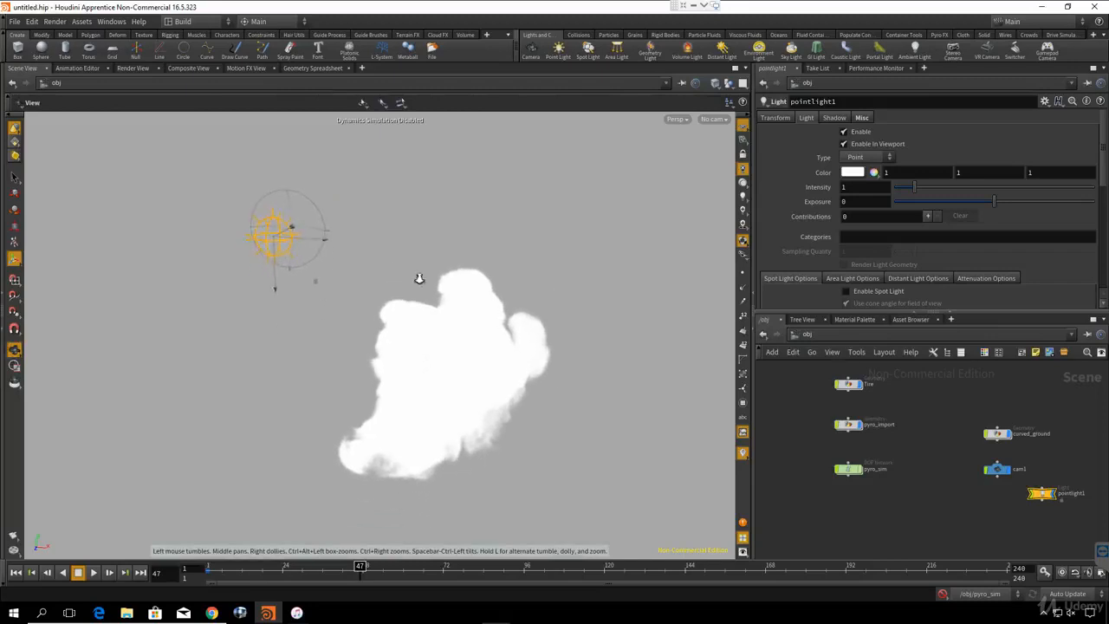
left_click_drag(306, 241, 259, 234)
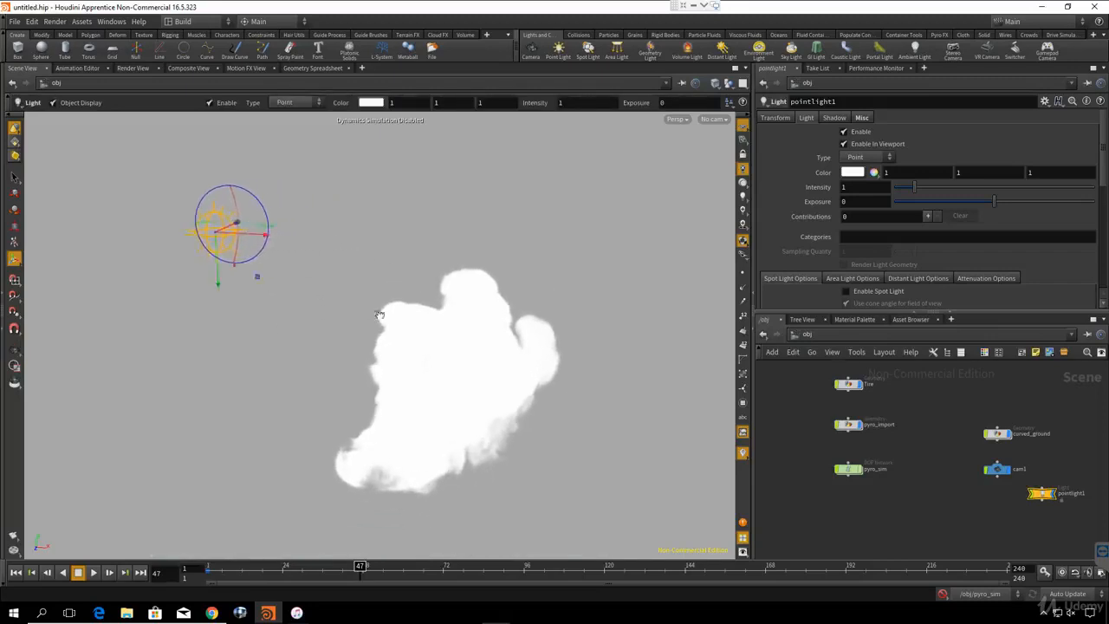
key("space")
left_click_drag(547, 284, 383, 302)
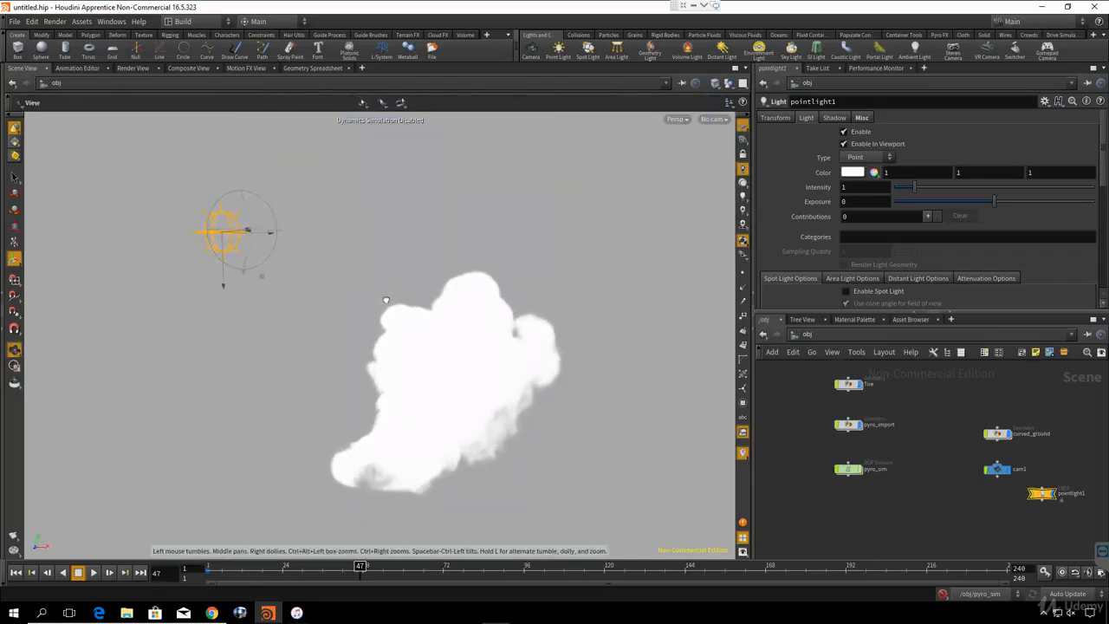
- Duplicate pointlight1 and place the copy's node apart from the original in the object network
middle_click_drag(939, 509, 836, 440)
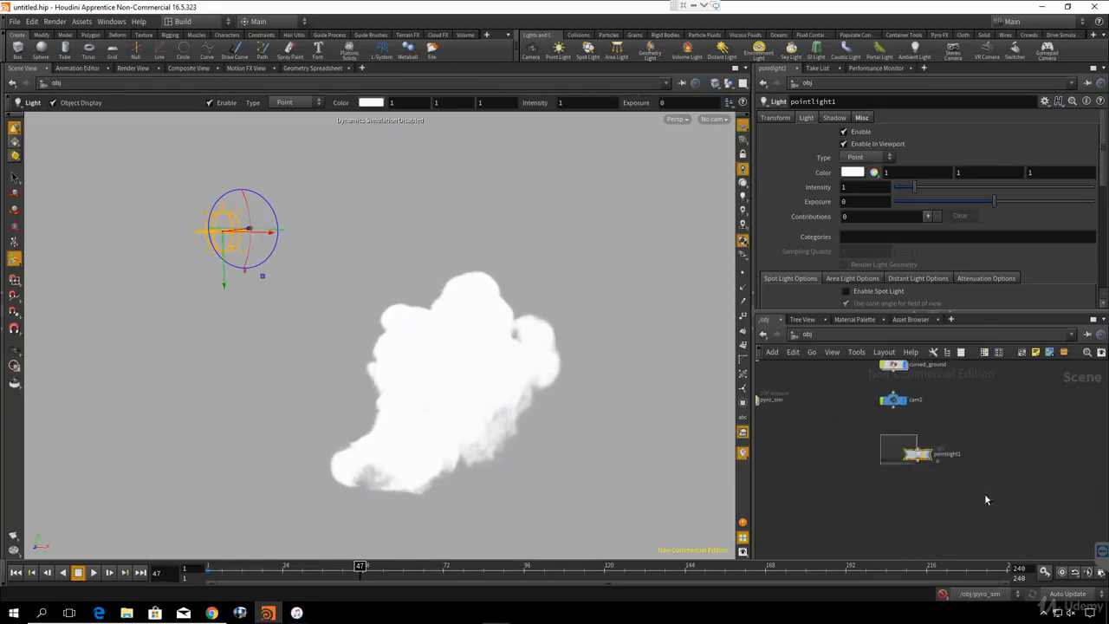
left_click_drag(985, 494, 987, 498)
middle_click_drag(938, 464, 952, 445)
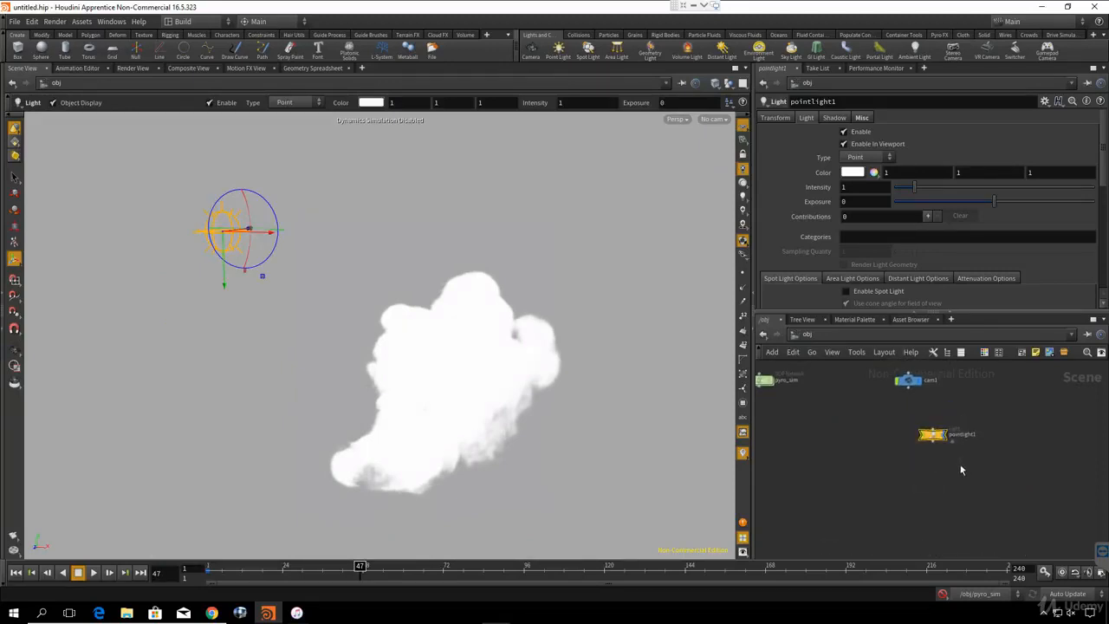
key("ctrl+c")
key("ctrl+v")
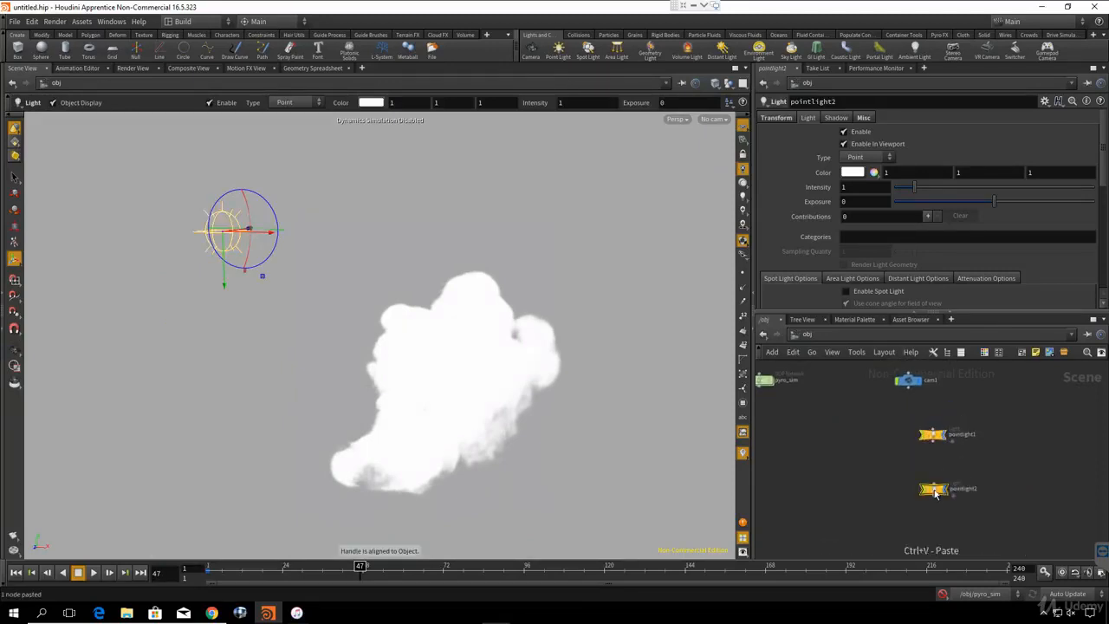
left_click_drag(933, 489, 856, 470)
middle_click_drag(849, 445, 891, 450)
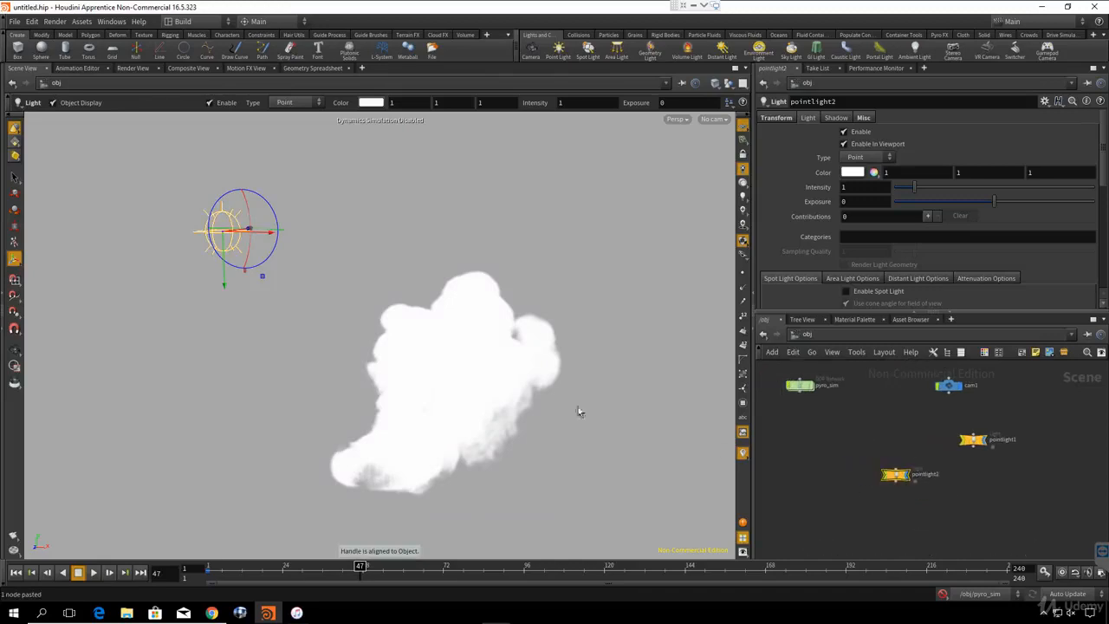
- Move pointlight2 to the opposite side of the smoke, raise it higher, and return the viewport to cam1
left_click_drag(304, 246, 765, 361)
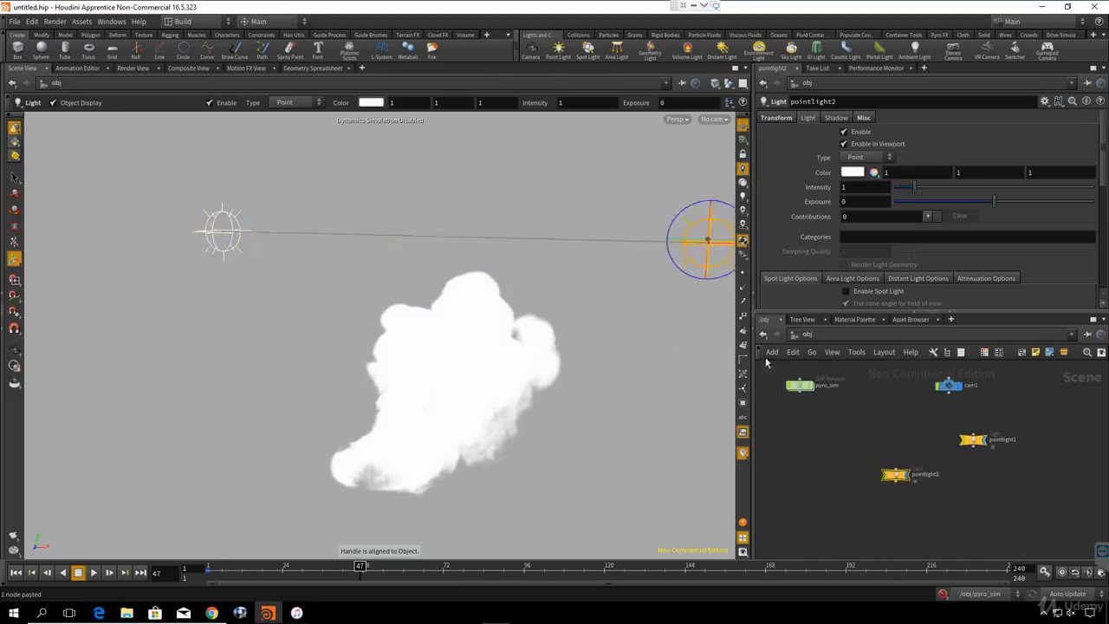
left_click_drag(329, 282, 529, 307, "alt")
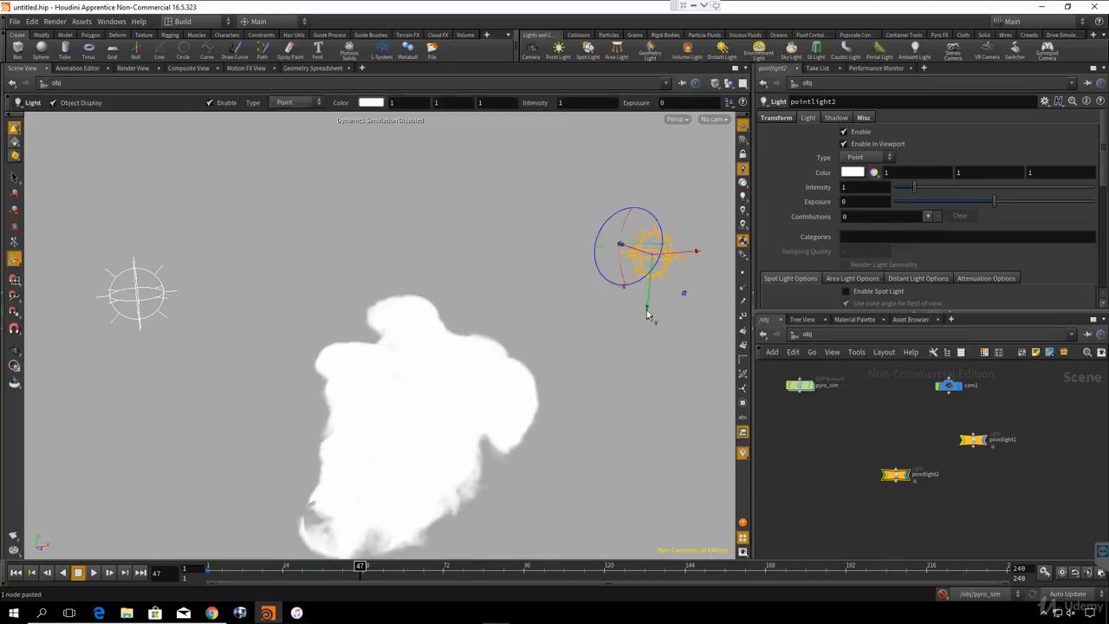
left_click_drag(649, 311, 626, 376)
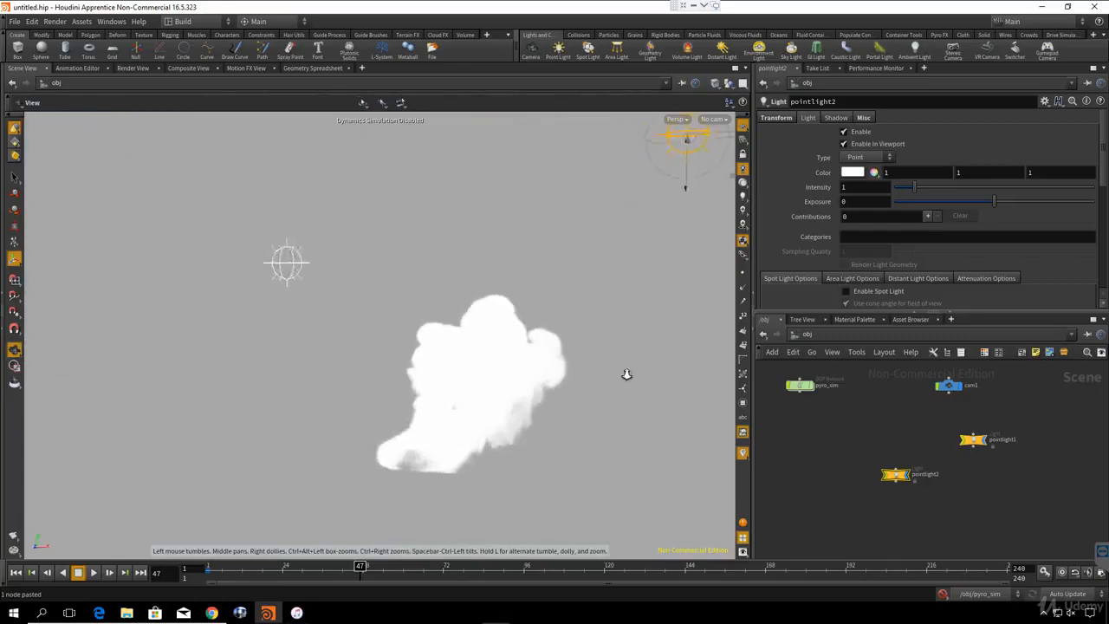
right_click_drag(626, 376, 630, 420, "alt")
middle_click_drag(631, 419, 621, 379, "alt")
left_click(711, 119)
left_click(719, 173)
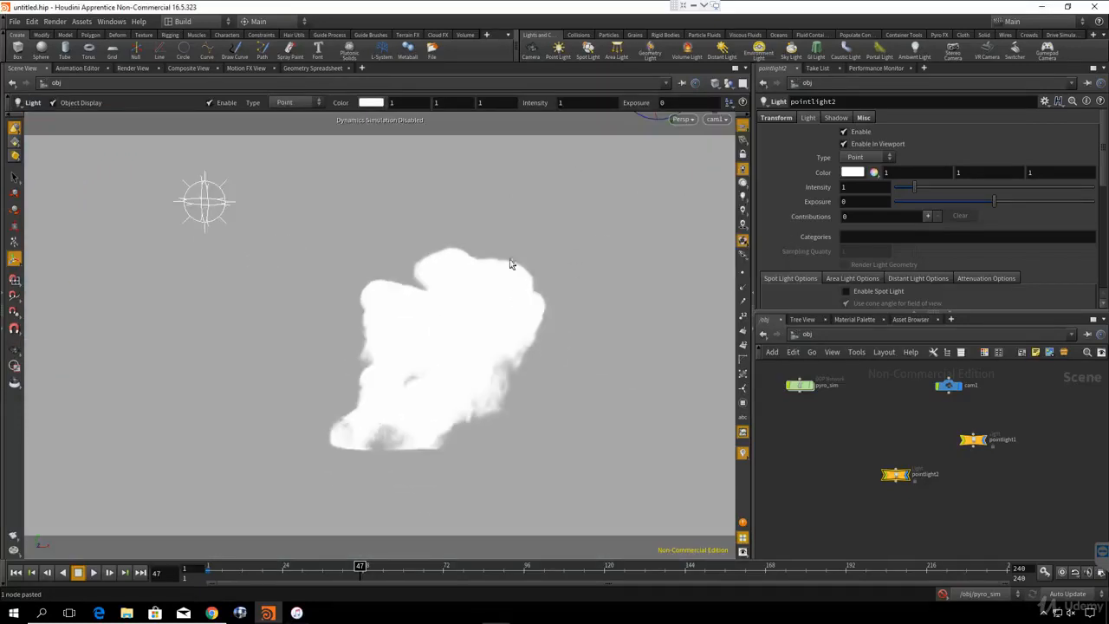
- Show the interactive Mantra render from cam1 and examine how the two lights affect the fire and smoke
left_click(132, 69)
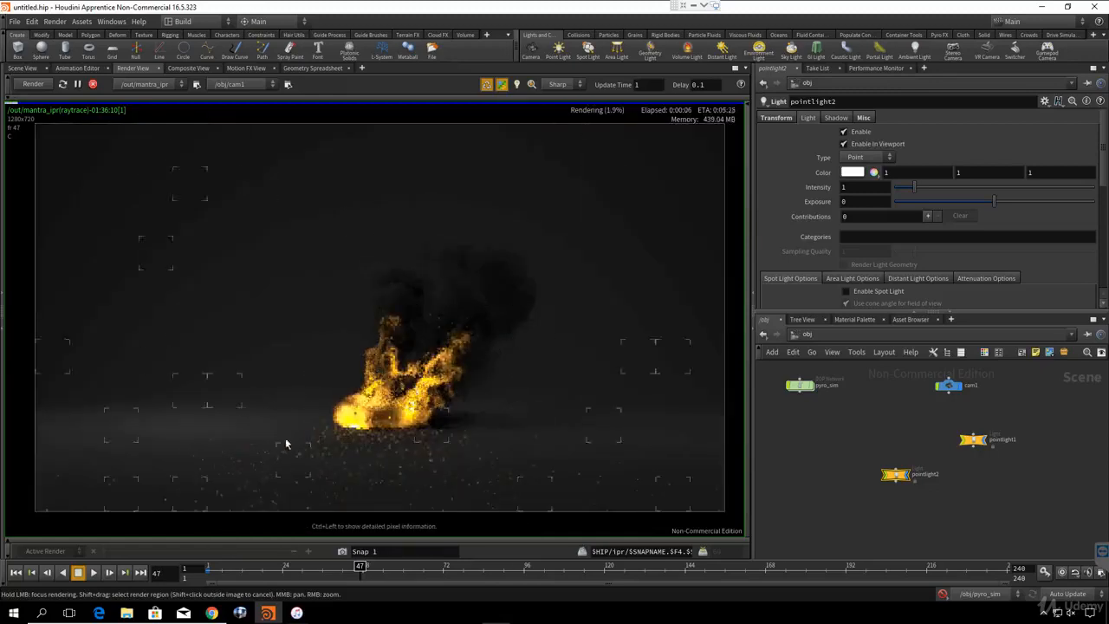
scroll(437, 366, "up", 2)
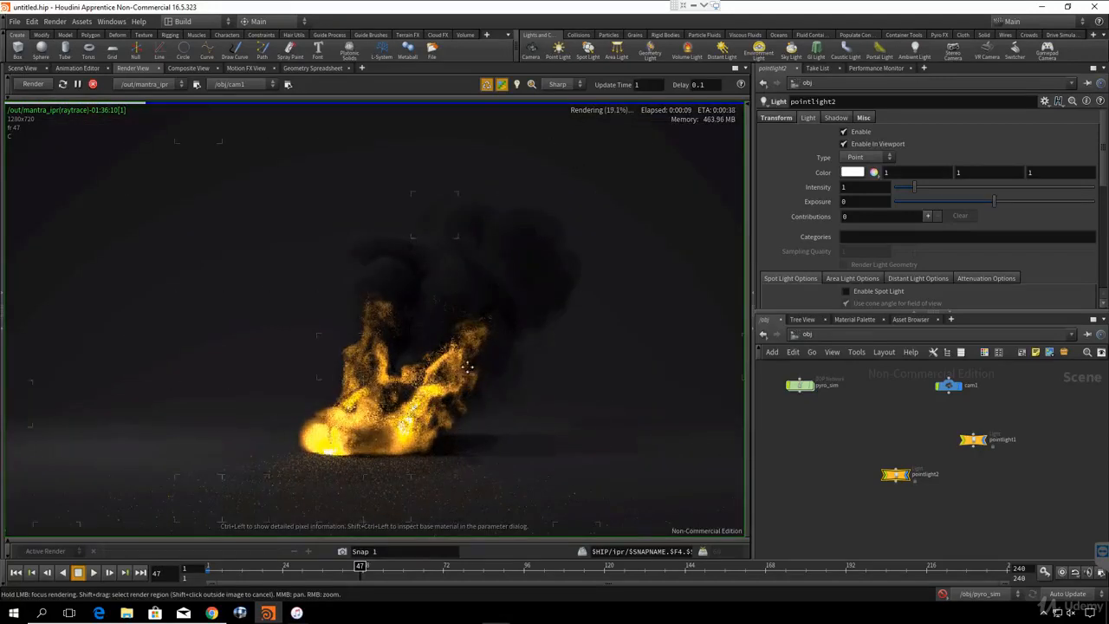
scroll(385, 364, "down", 3)
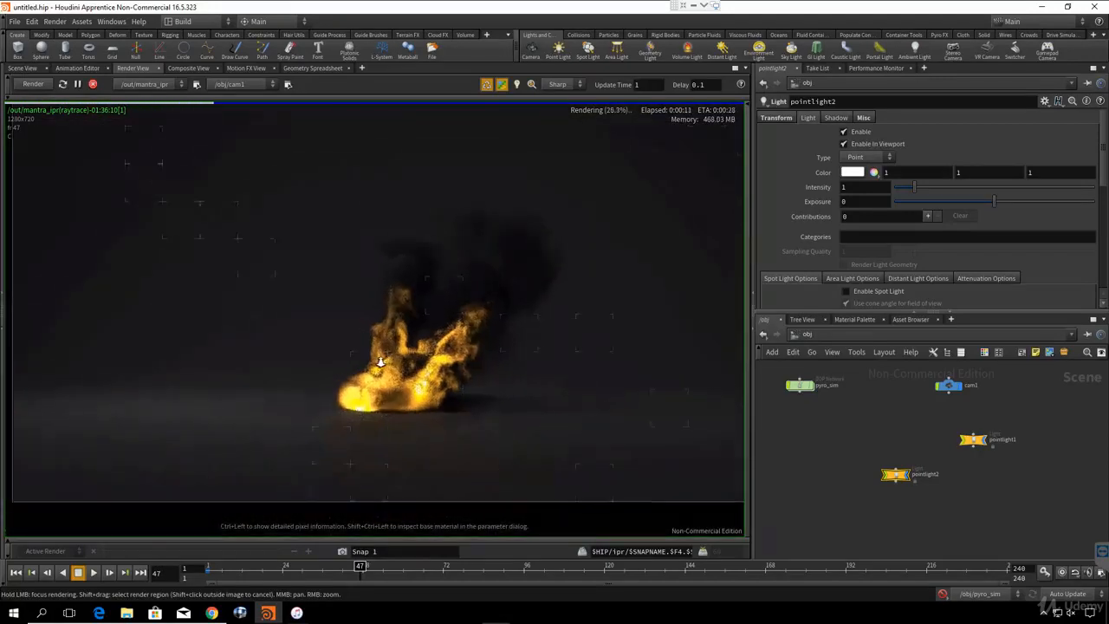
scroll(381, 362, "down", 2)
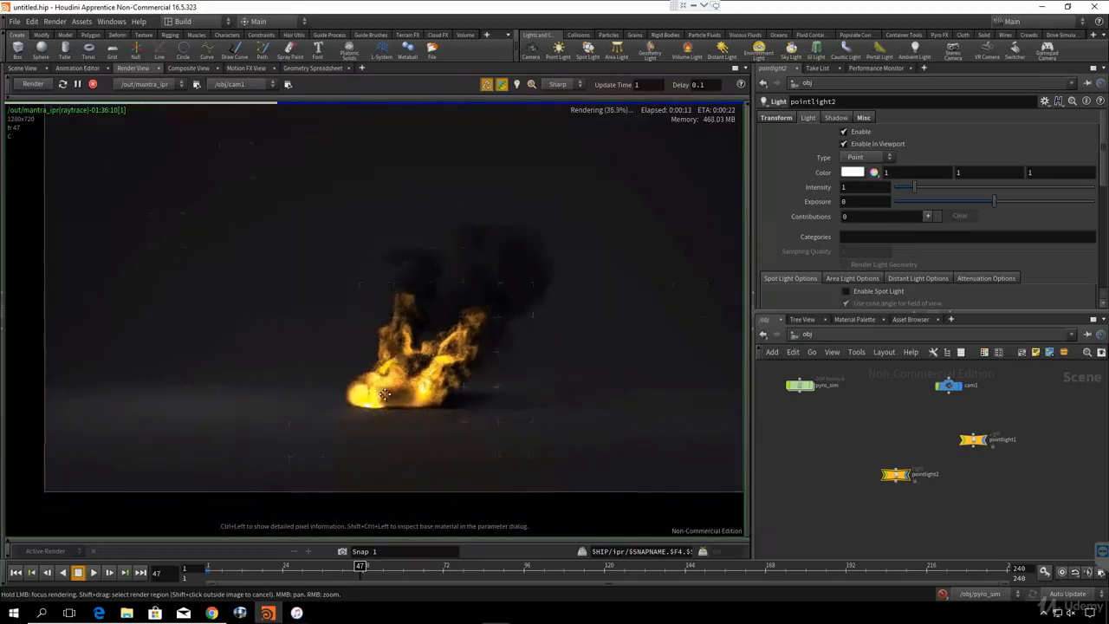
middle_click_drag(384, 394, 372, 429)
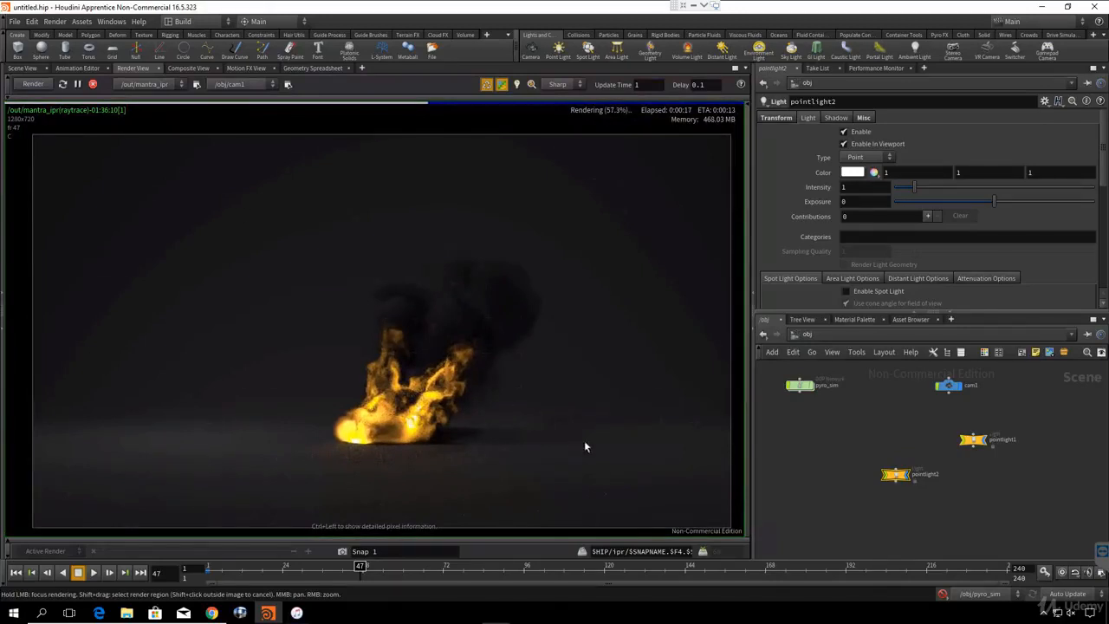
- Restrict the interactive render to a region enclosing the fire and the smoke plume
left_click_drag(495, 391, 555, 463, "shift")
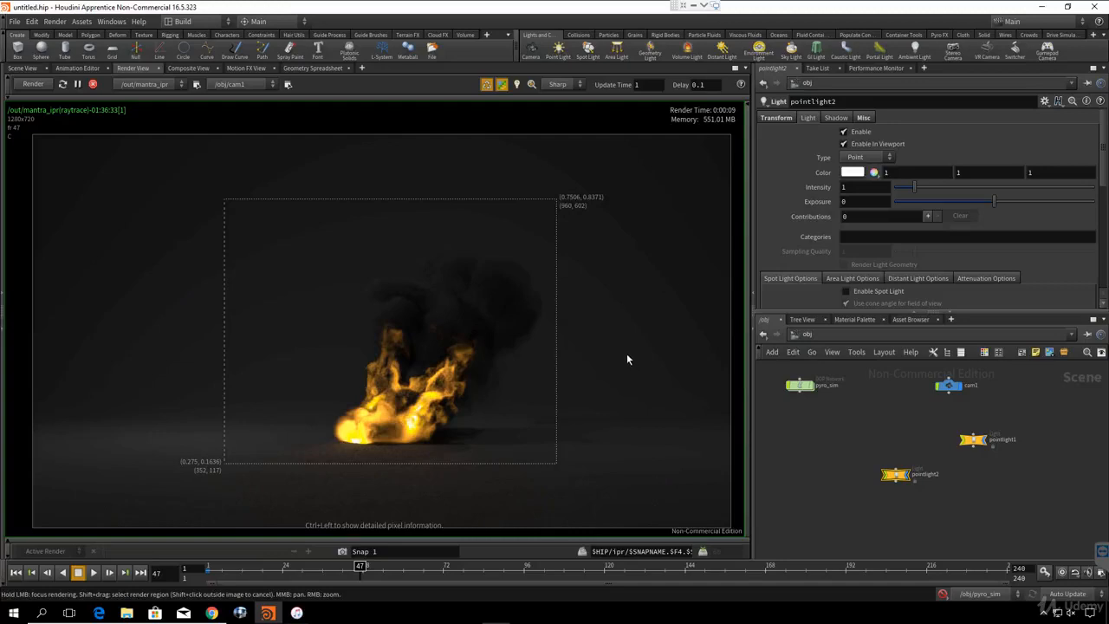
left_click_drag(656, 283, 375, 231)
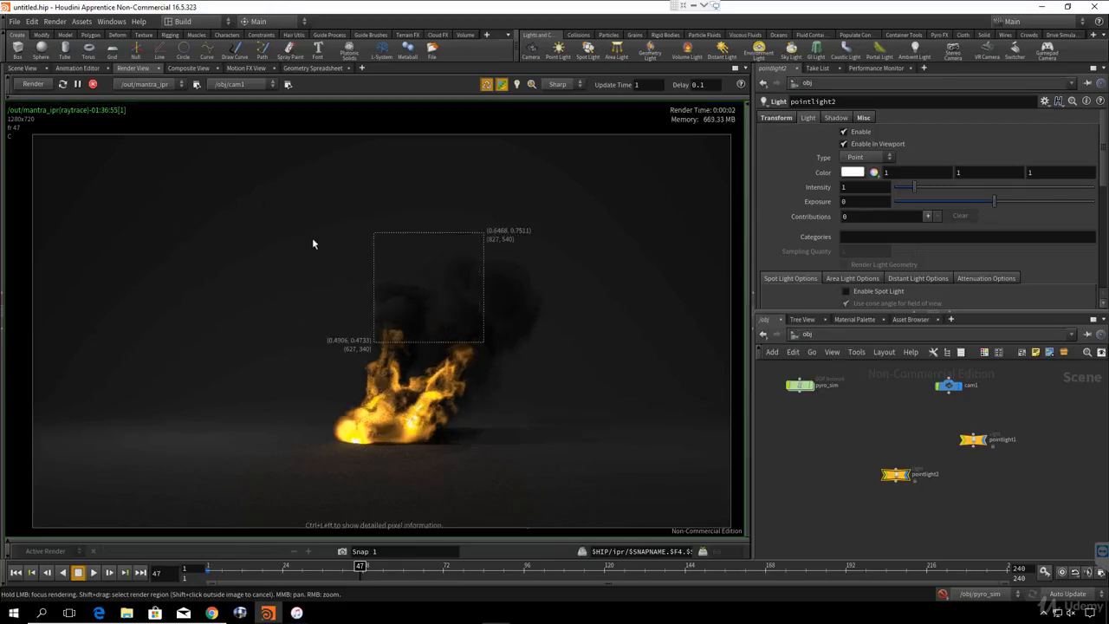
left_click_drag(301, 229, 573, 475, "shift")
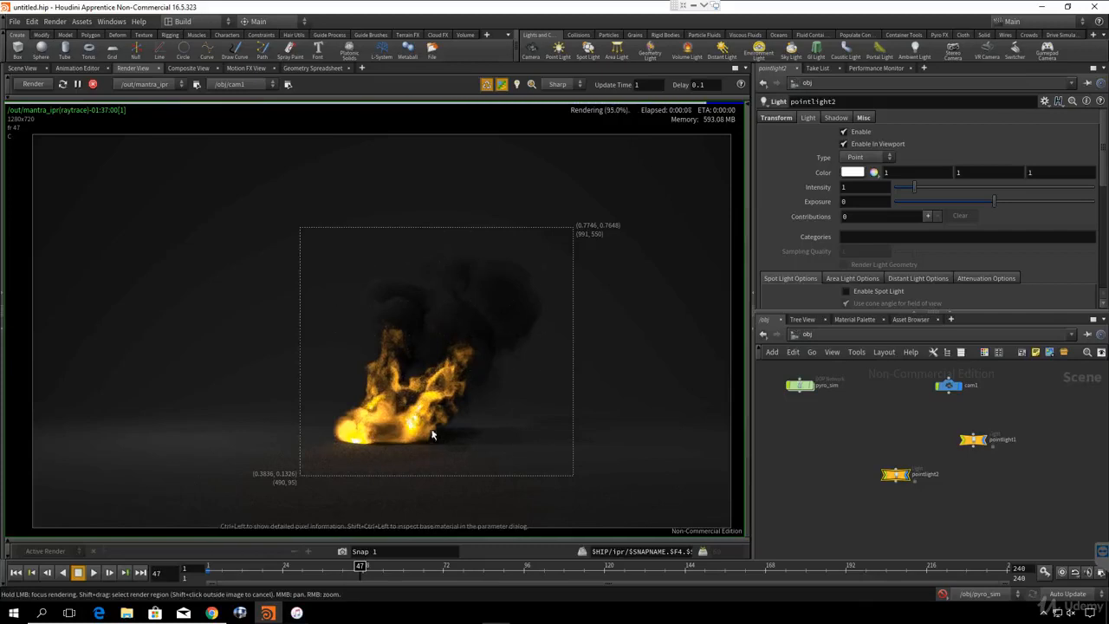
- Set pointlight1's intensity to 2.43 and give it a warm orange tint with hue 34 and saturation 0.369
middle_click_drag(888, 434, 860, 423)
left_click_drag(912, 415, 995, 454)
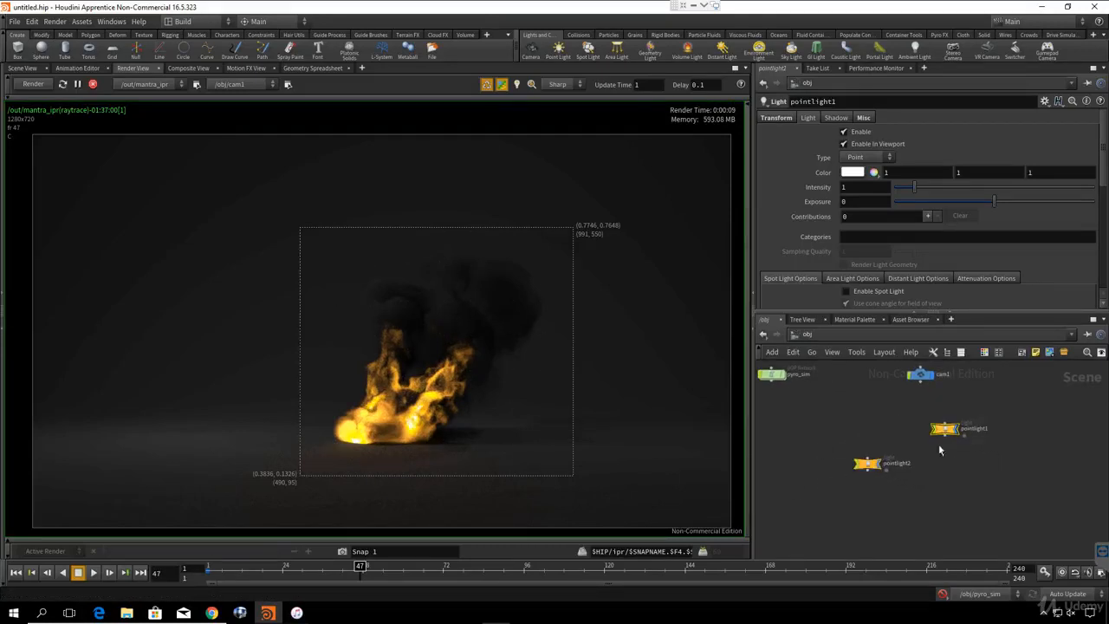
left_click_drag(909, 192, 945, 191)
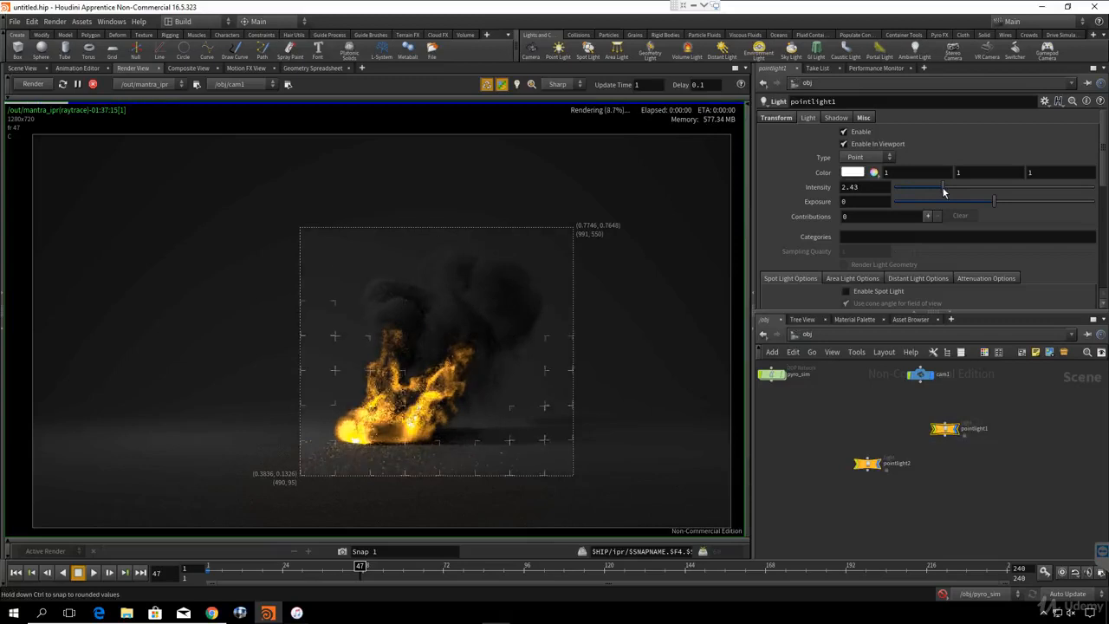
left_click(850, 173)
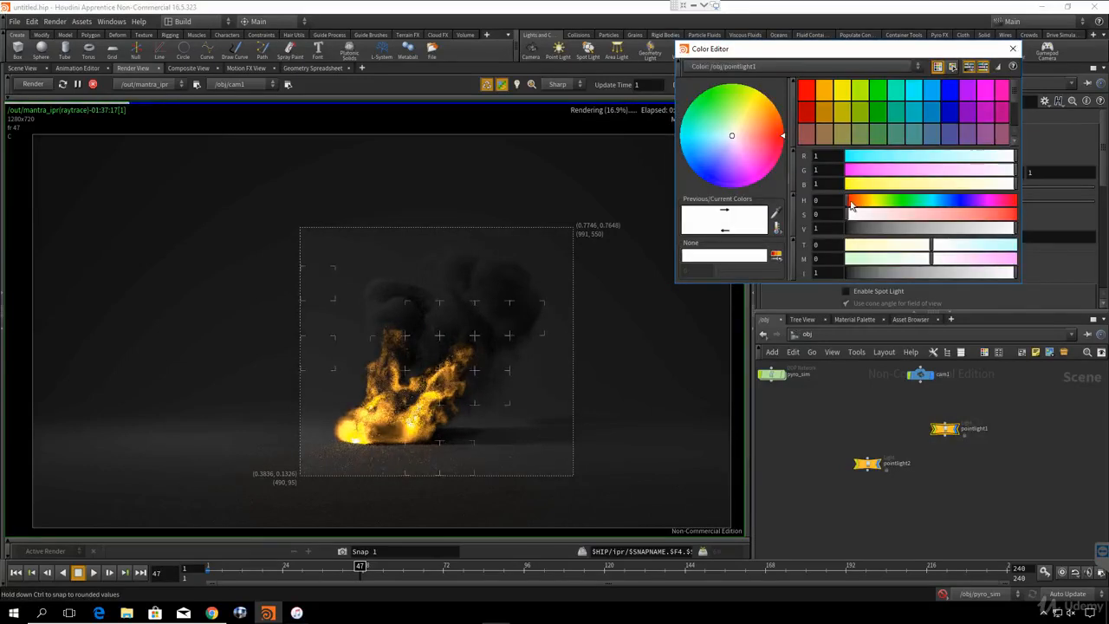
left_click_drag(850, 202, 909, 217)
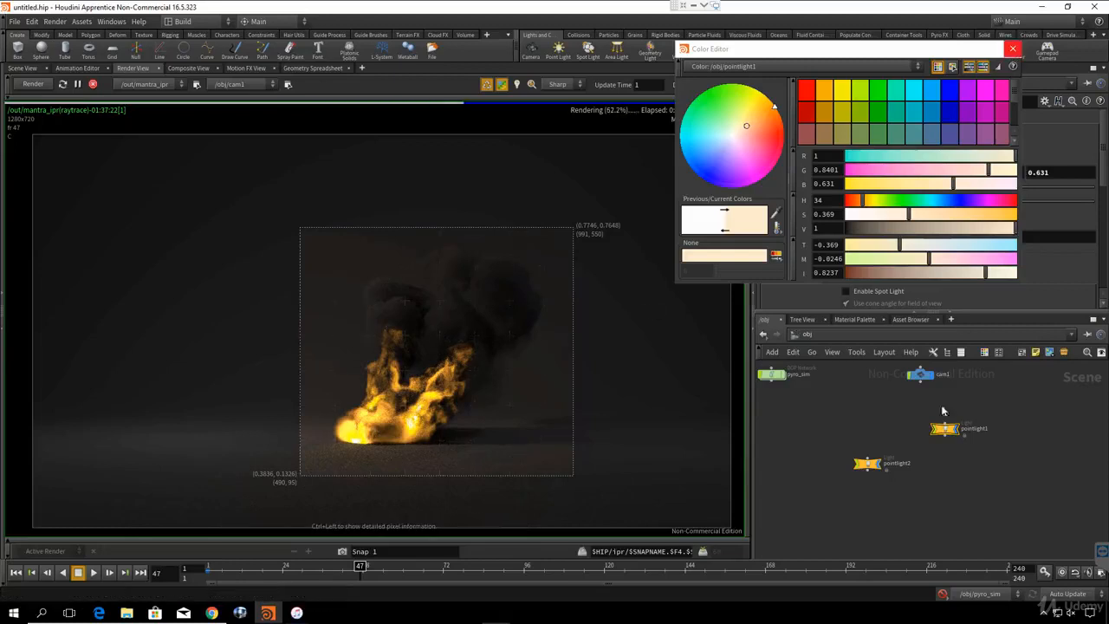
- Set pointlight2's intensity to 0.72 and stop the interactive render
left_click_drag(895, 370, 837, 528)
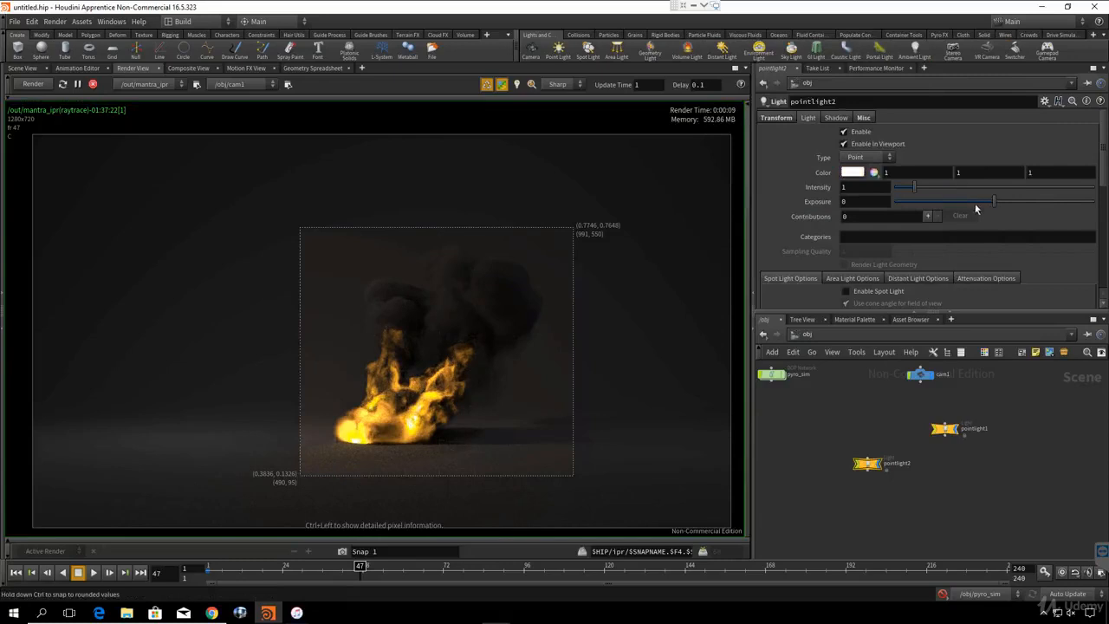
left_click_drag(911, 192, 906, 191)
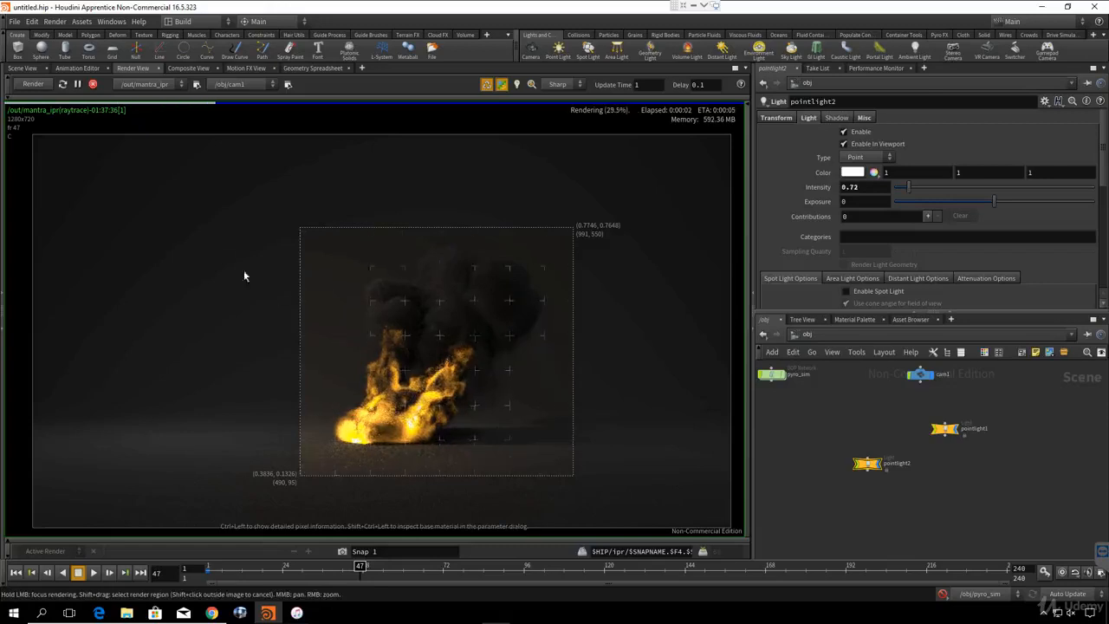
left_click(240, 317)
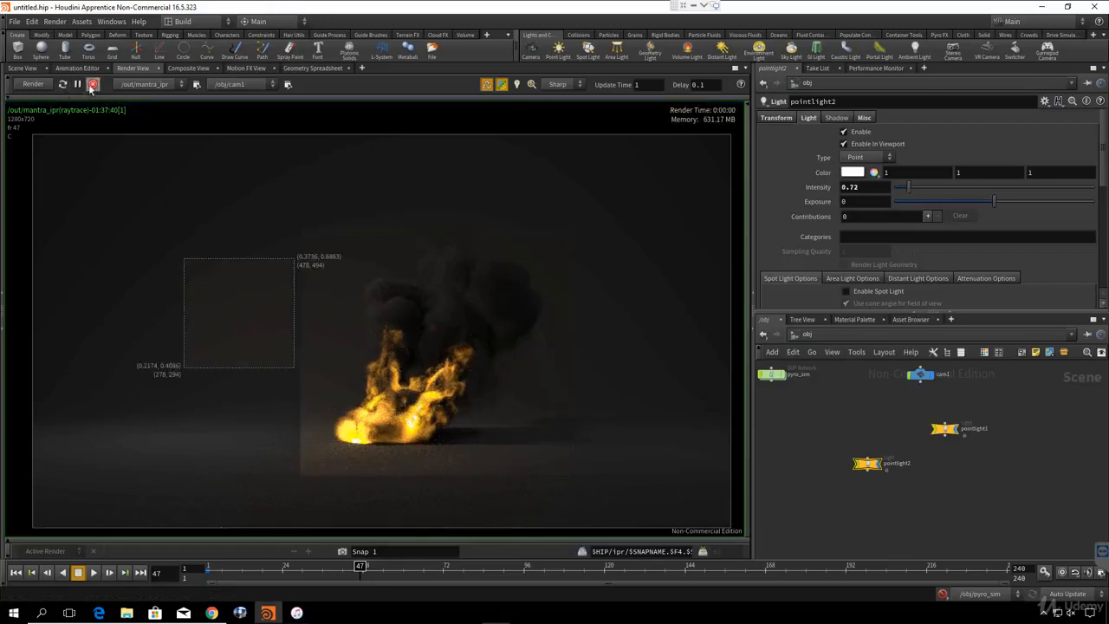
left_click(92, 84)
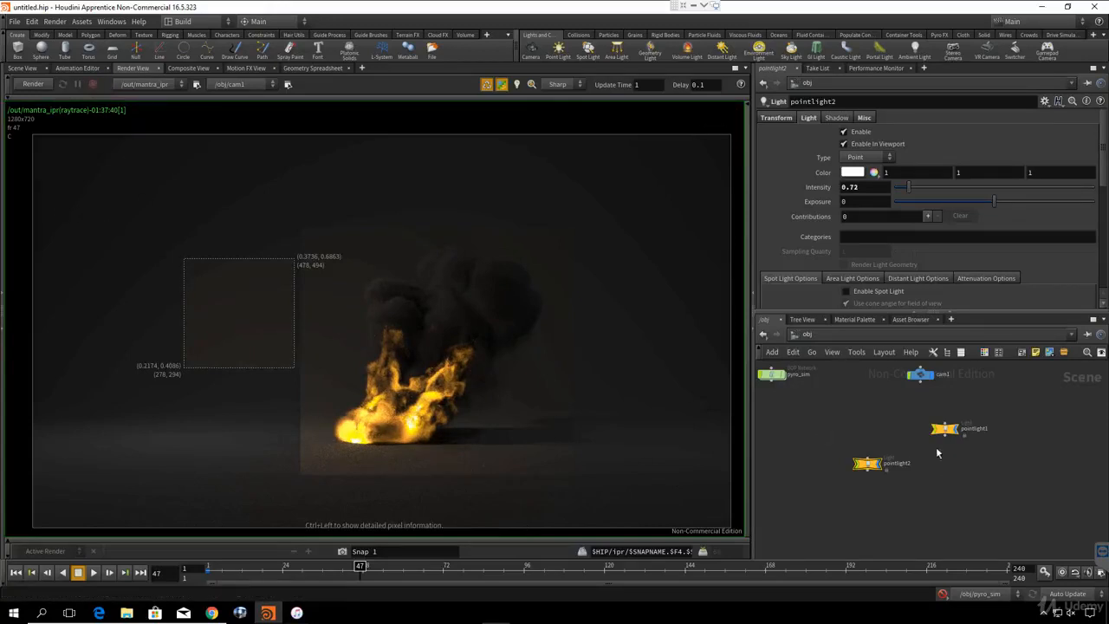
- Display the flames material's shader parameters for review
key("h")
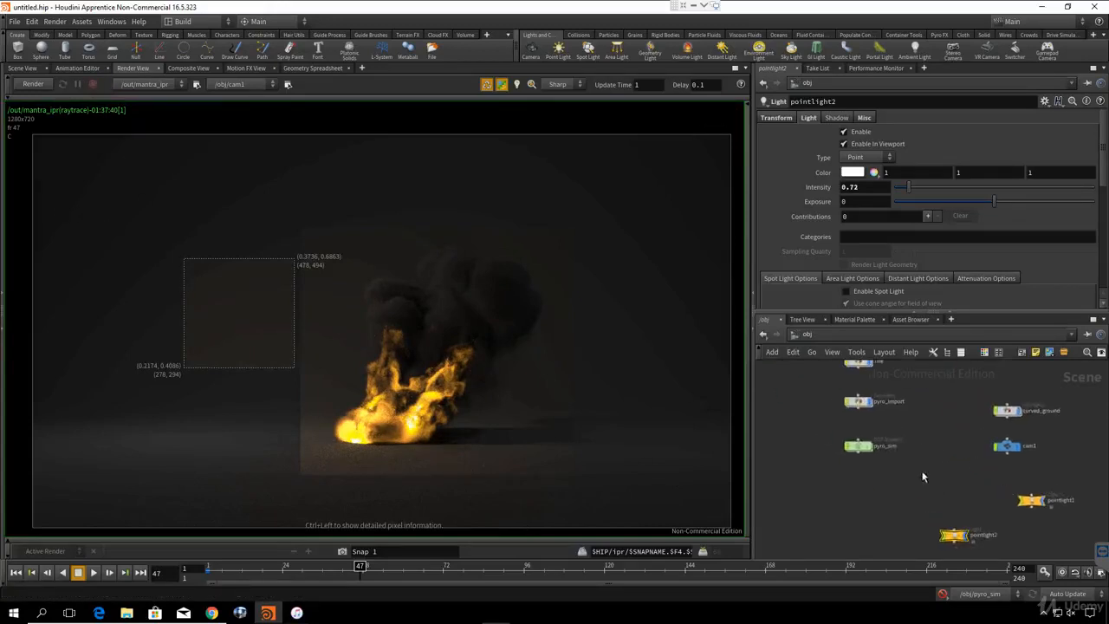
left_click(855, 321)
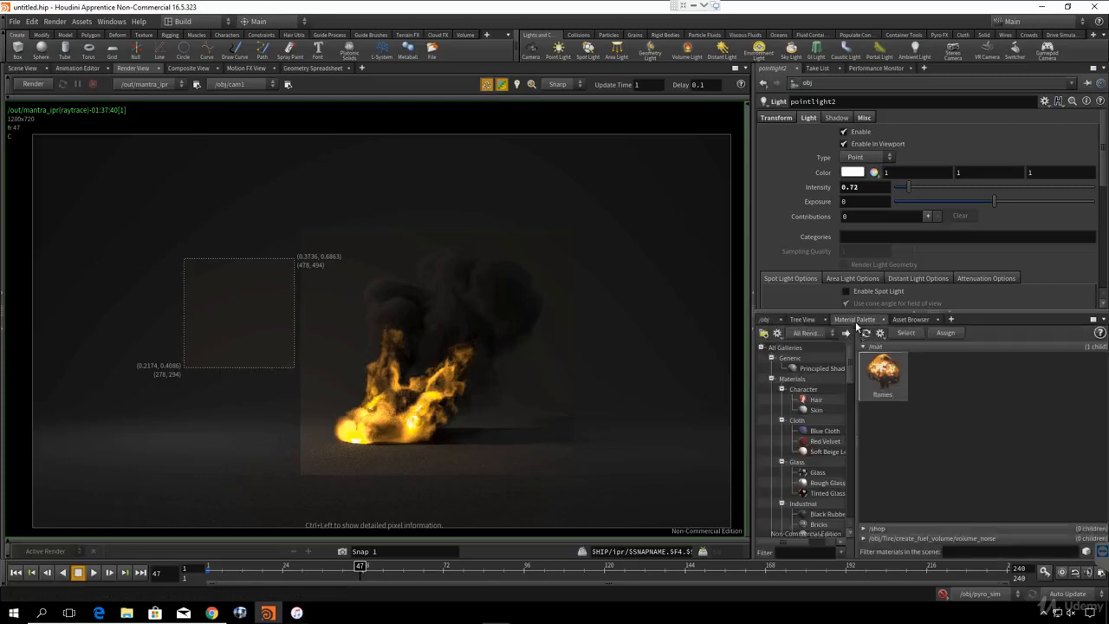
left_click(885, 388)
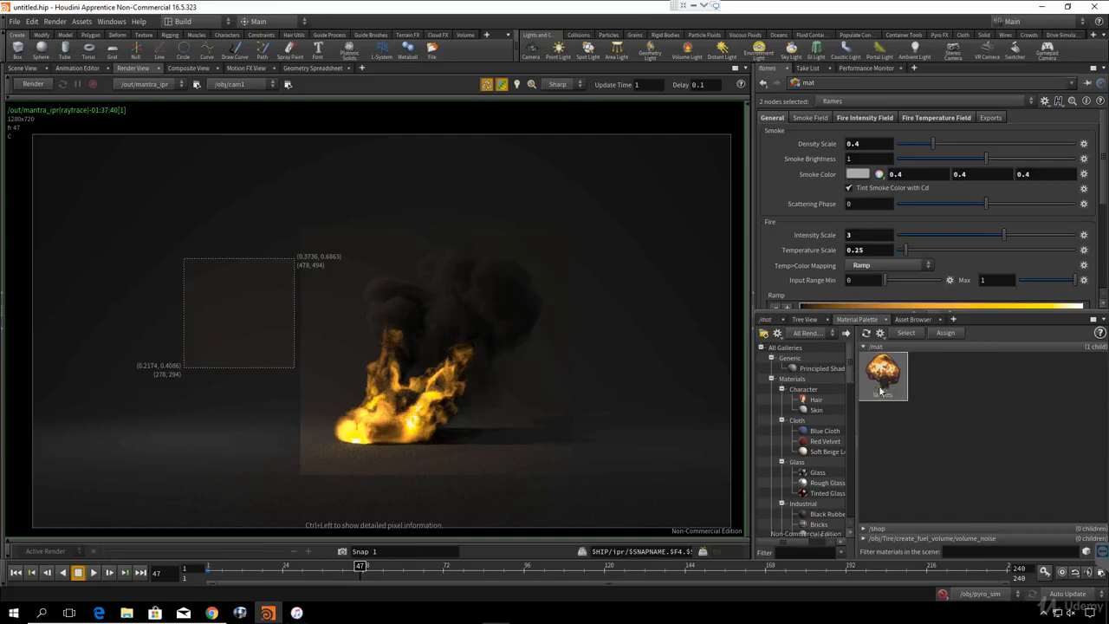
- Return to the object-level network and select the pyro_import geometry node to show its parameters
left_click_drag(849, 371, 840, 334)
left_click(765, 319)
left_click(839, 335)
left_click(859, 391)
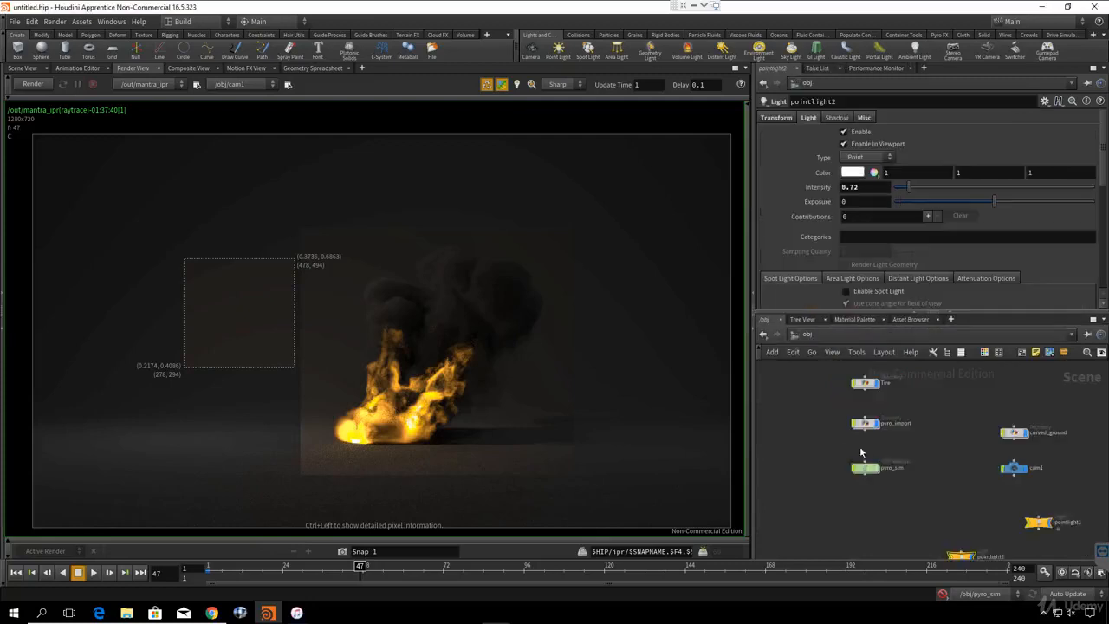
left_click_drag(897, 457, 897, 456)
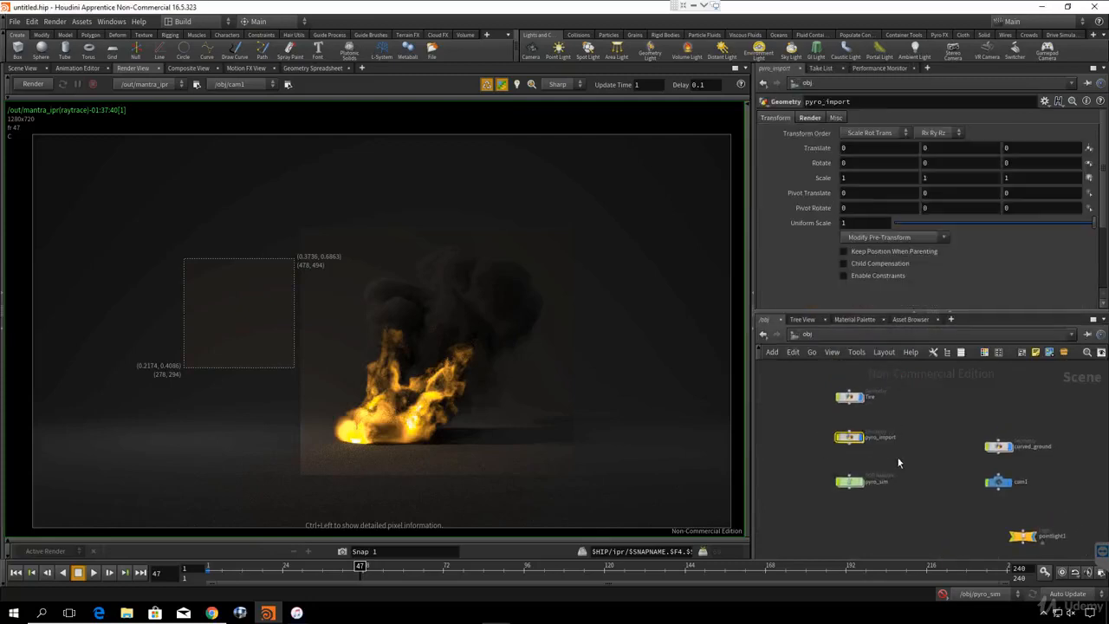
- Check the material assigned to pyro_import and display the flames material's shader parameters
left_click(808, 121)
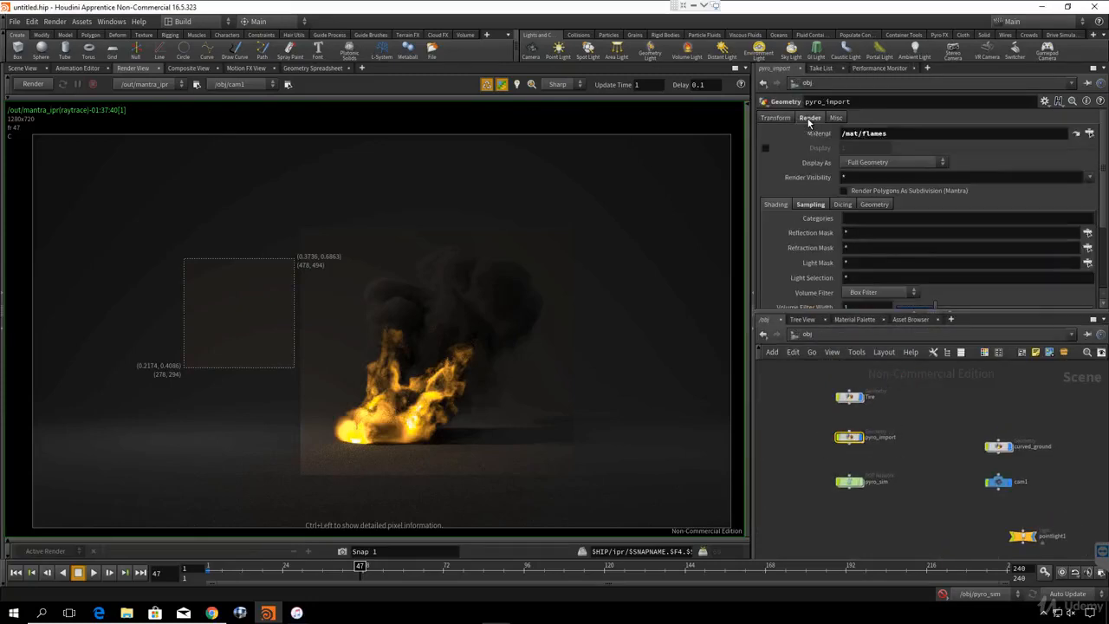
double_click(907, 136)
left_click_drag(907, 137, 811, 140)
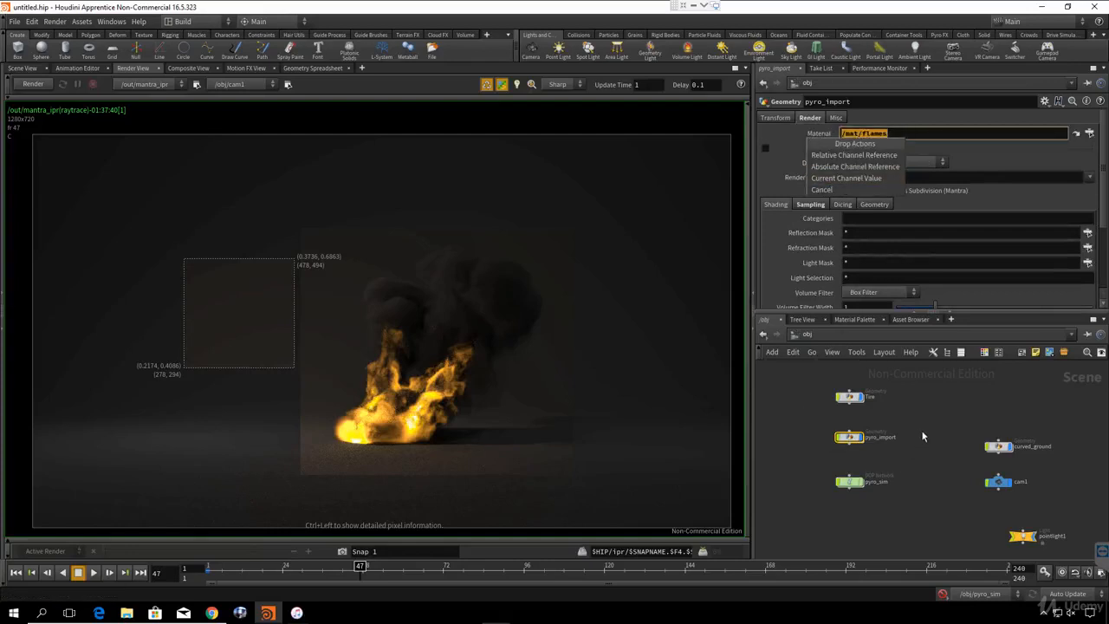
key("Escape")
scroll(910, 429, "up", 3)
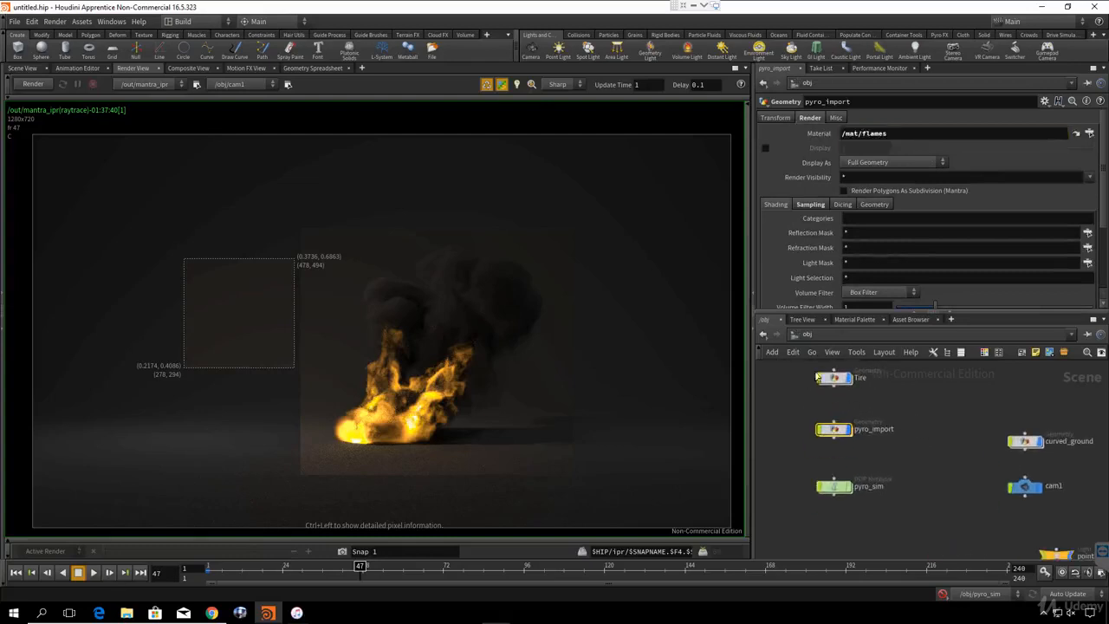
mouse_move(891, 453)
middle_mouse_down()
mouse_move(874, 465)
mouse_move(892, 463)
middle_mouse_up()
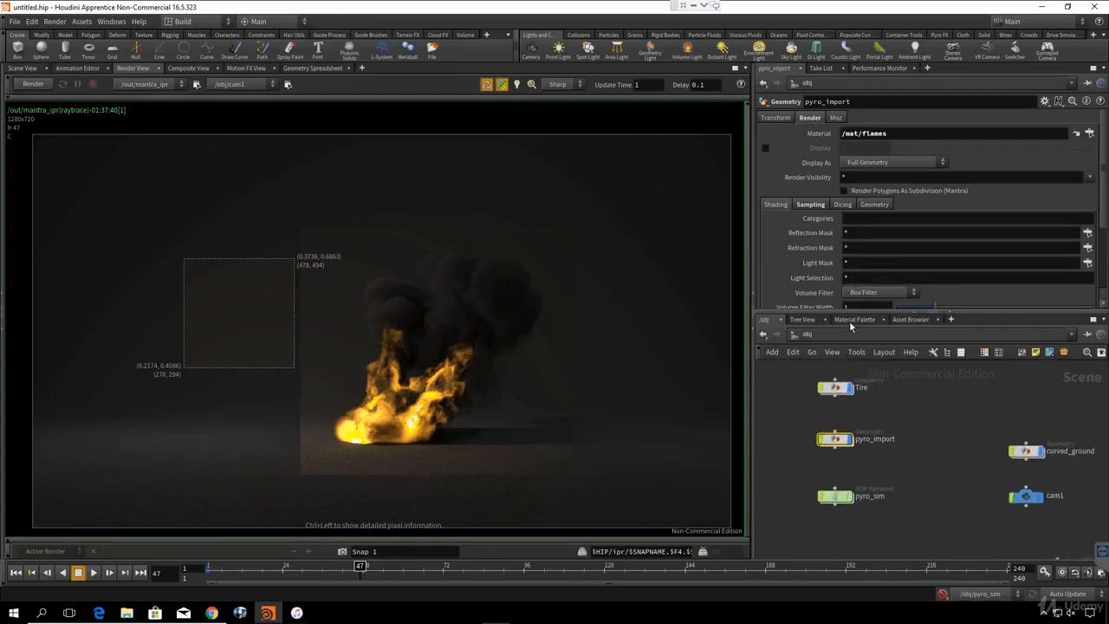
left_click(852, 319)
left_click(883, 375)
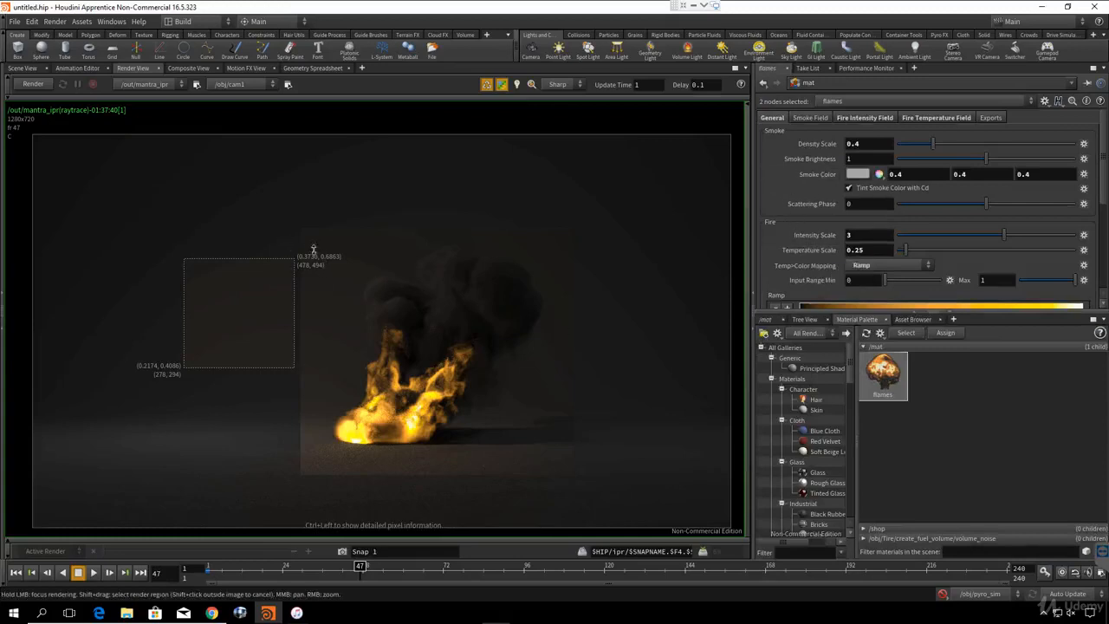
- Render a region around the fire, go to frame 99, enlarge the region to cover the whole smoke plume, and stop the render
left_click_drag(310, 232, 557, 452, "shift")
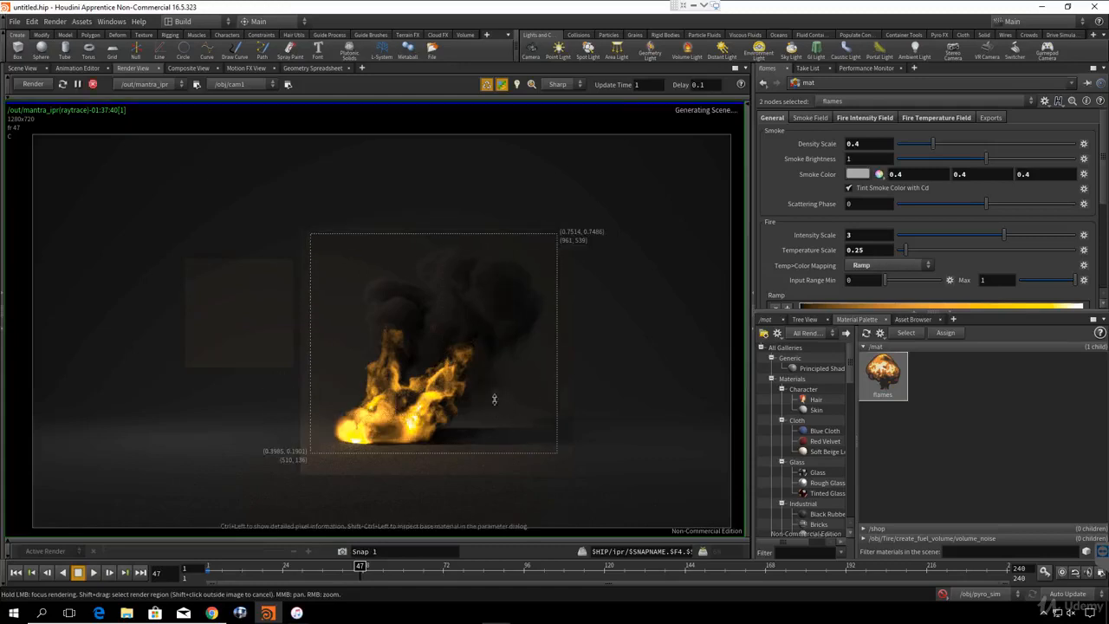
left_click(511, 572)
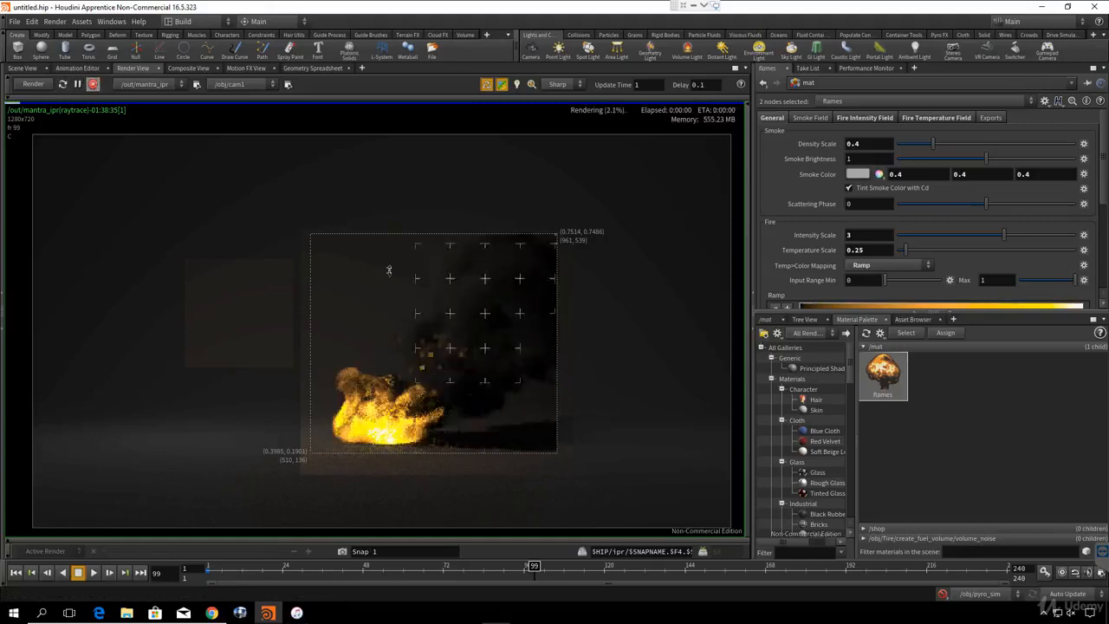
mouse_move(273, 136)
left_mouse_down("shift")
mouse_move(699, 459)
mouse_move(733, 528)
left_mouse_up("shift")
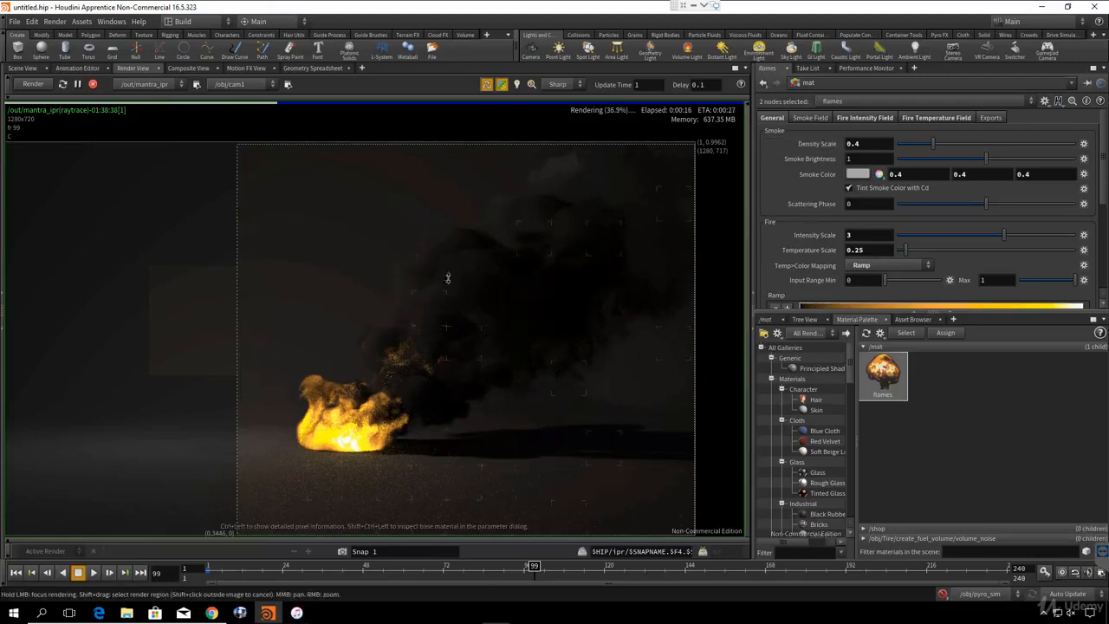
left_click(93, 84)
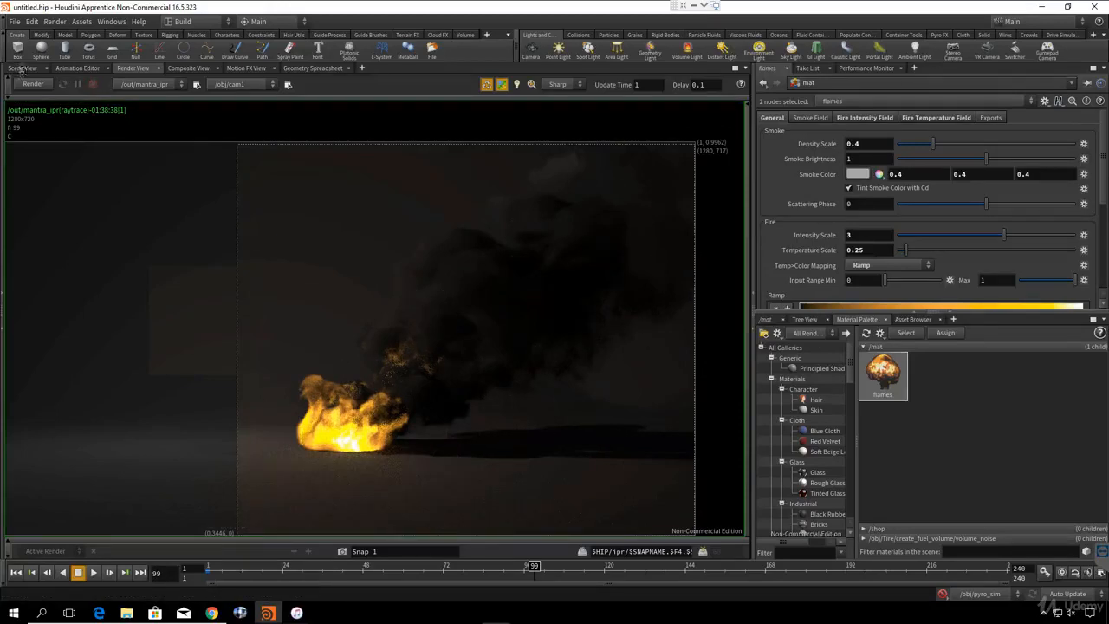
- Select pointlight2 in the scene view and move it sideways, away from the top of the smoke column
left_click(22, 68)
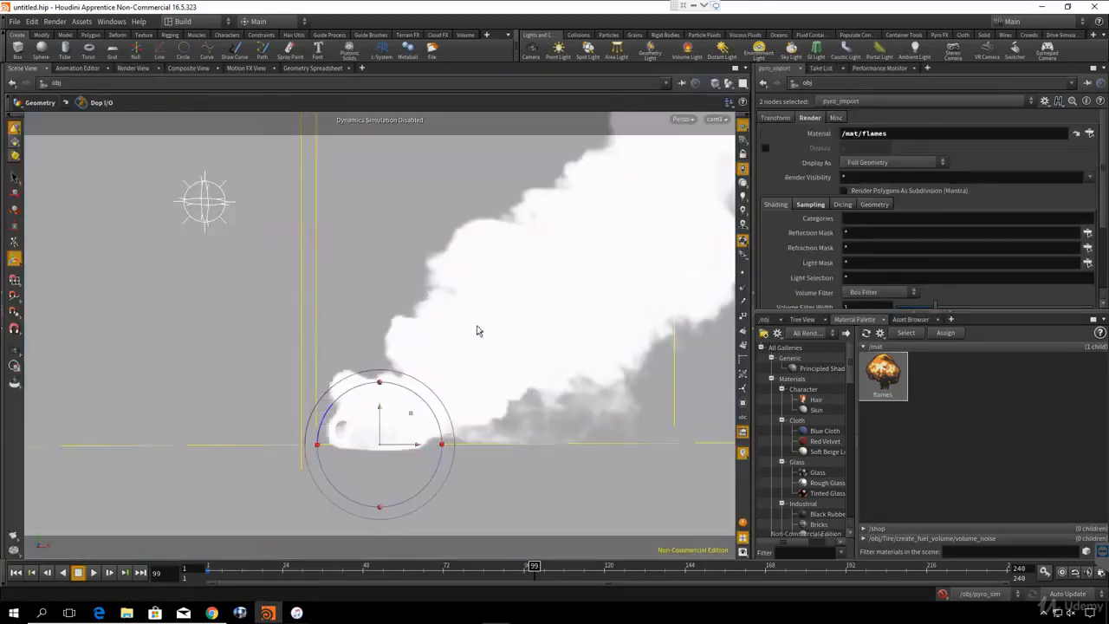
key("Escape")
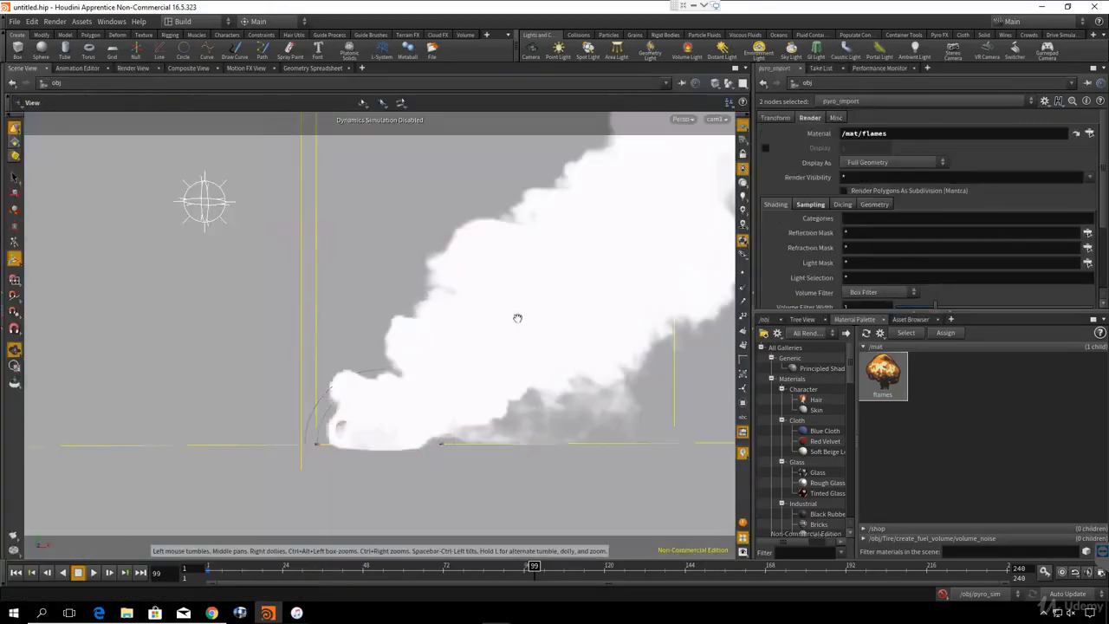
left_click_drag(529, 300, 592, 347)
right_click_drag(592, 346, 372, 299)
middle_click_drag(470, 337, 464, 309)
left_click_drag(465, 310, 541, 236, "alt")
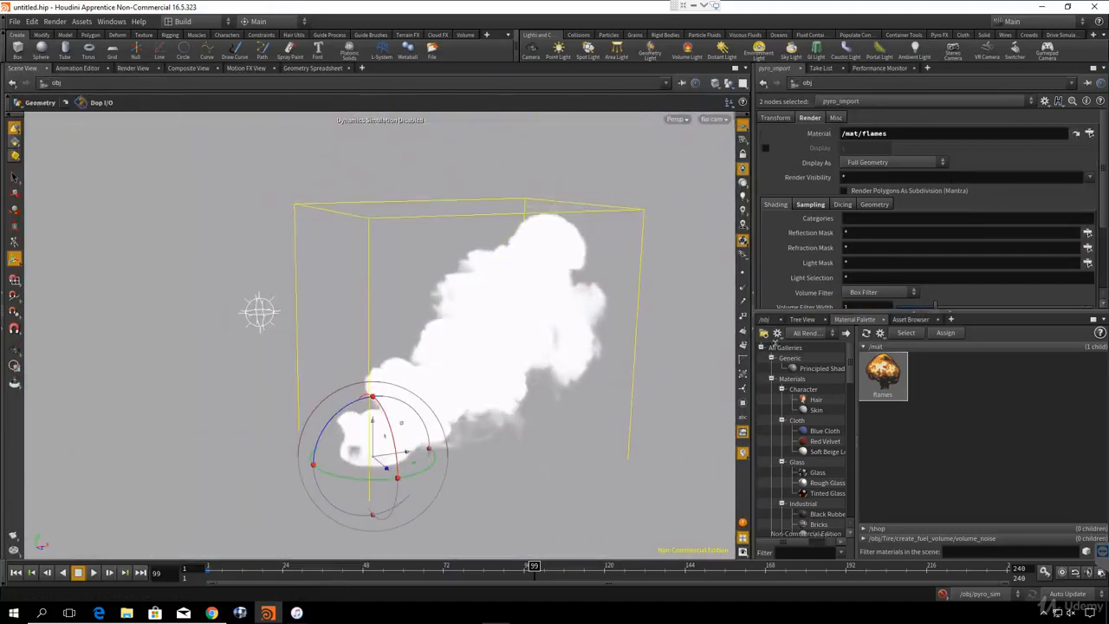
left_click(550, 200)
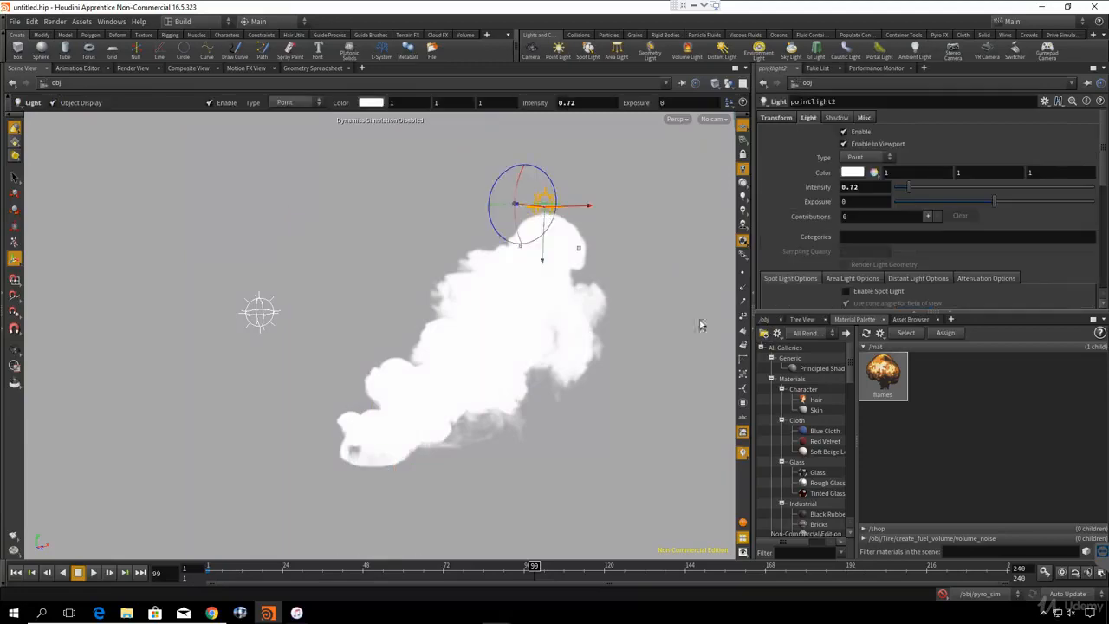
left_click_drag(606, 251, 638, 284, "alt")
middle_click_drag(633, 312, 486, 206, "alt")
left_click_drag(485, 207, 594, 210)
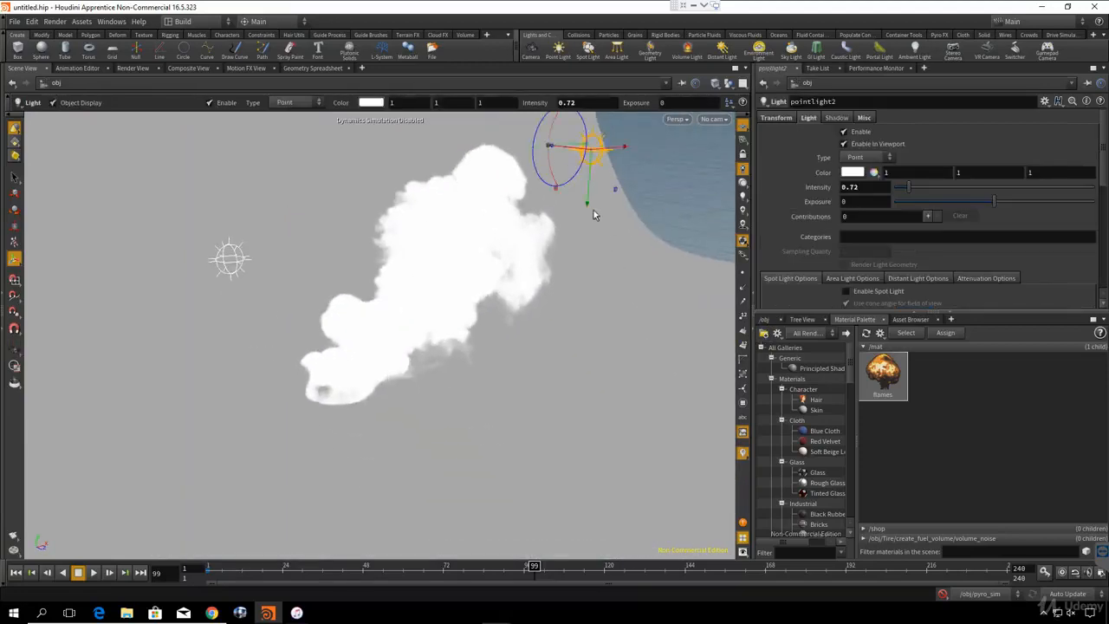
left_click_drag(586, 168, 621, 241, "alt")
left_click_drag(526, 302, 470, 265)
middle_click_drag(407, 345, 497, 324, "alt")
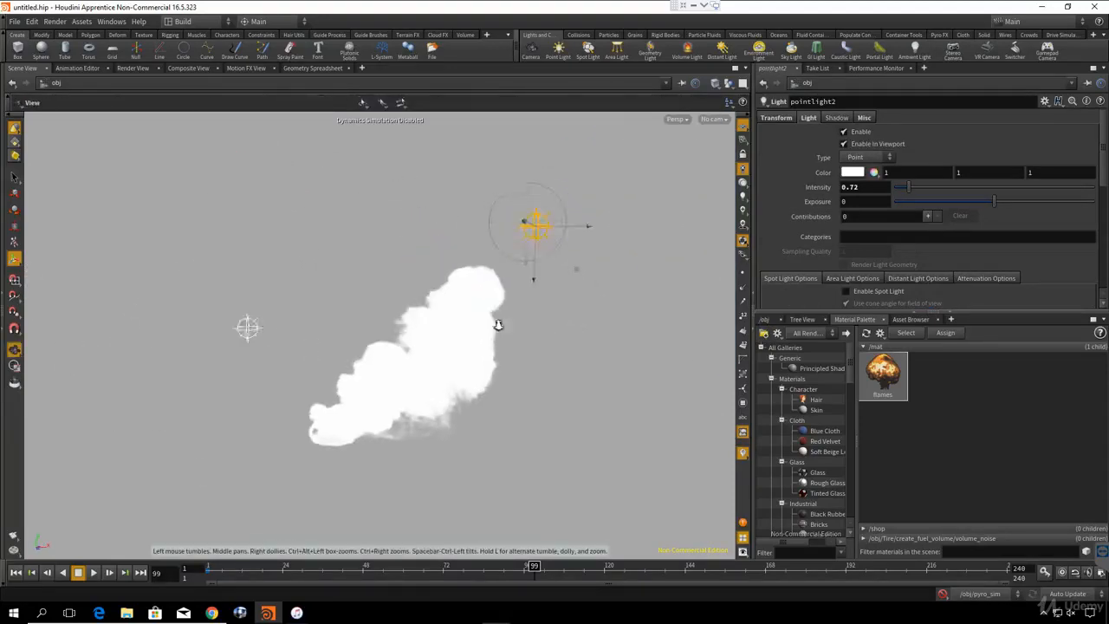
scroll(485, 321, "up", 2)
- Render frame 99 again and inspect how the repositioned light affects the smoke
left_click(136, 72)
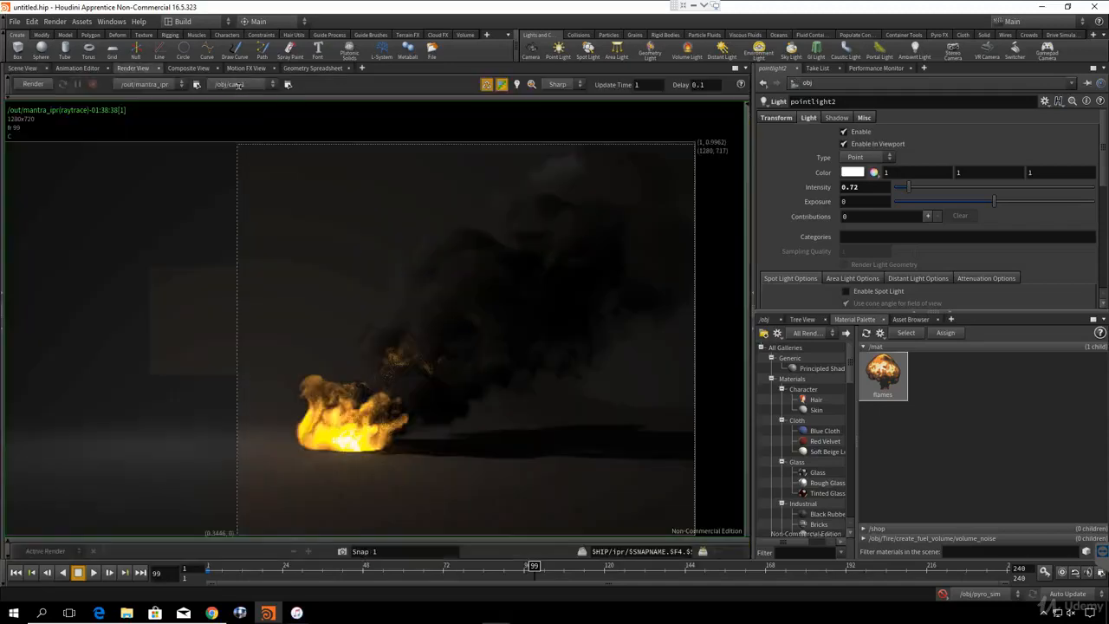
left_click(33, 83)
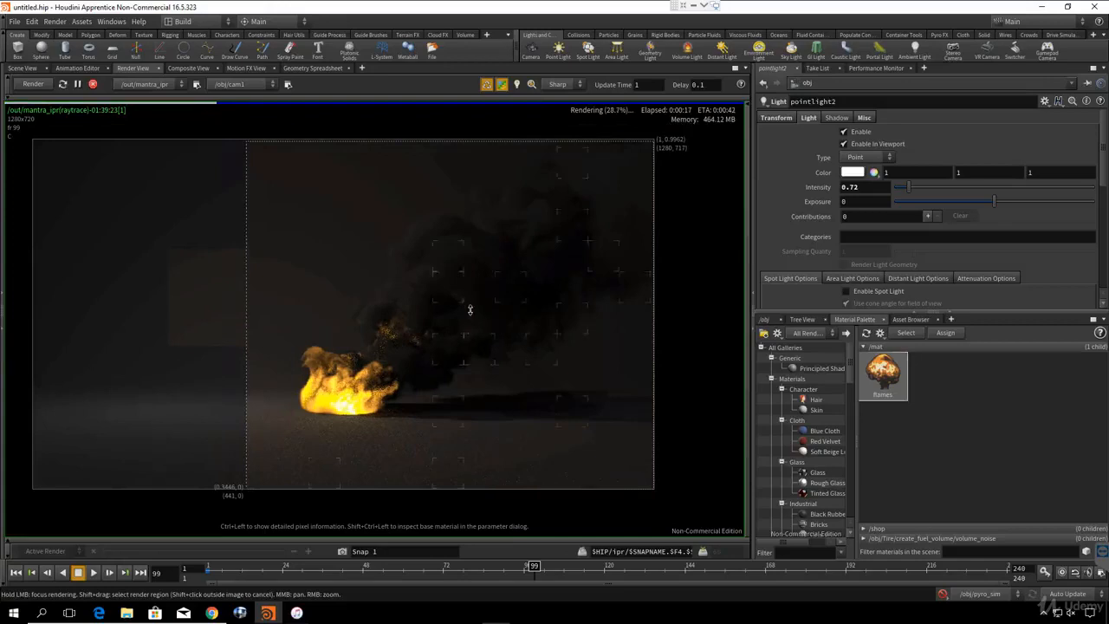
scroll(572, 339, "up", 4)
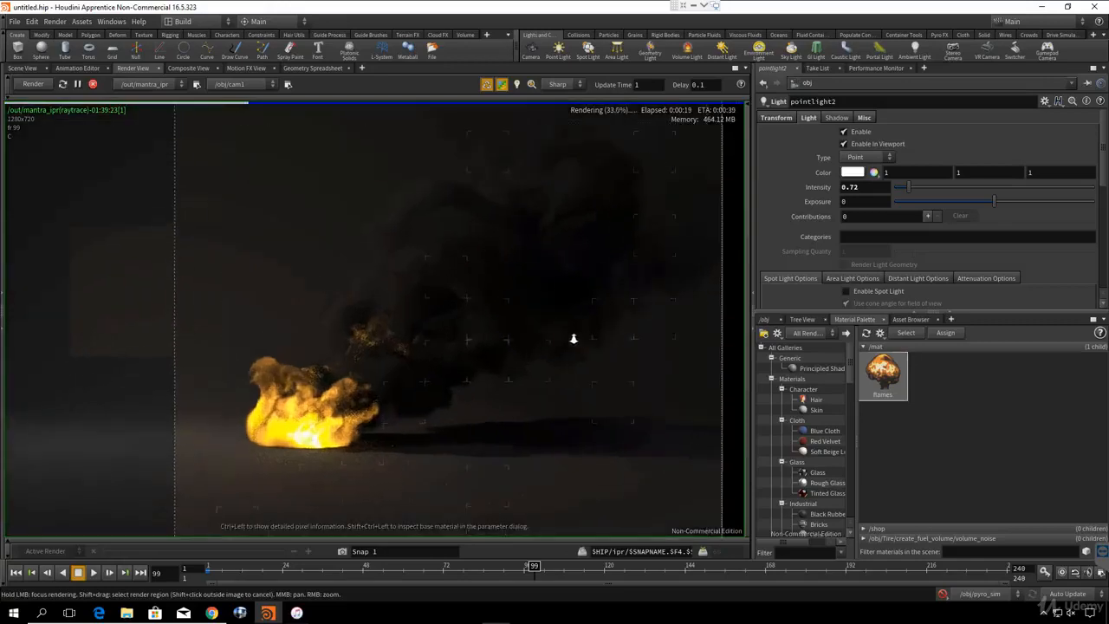
scroll(569, 339, "down", 1)
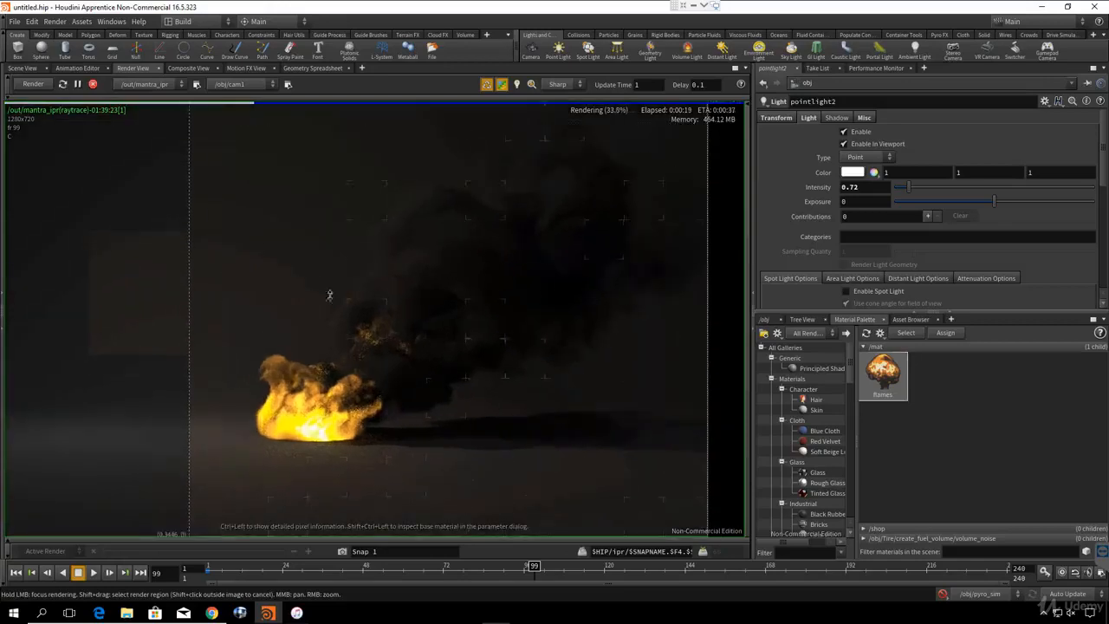
- Set pointlight2's intensity to 3.01 in the object network and restart the interactive render
left_click(764, 318)
middle_click_drag(890, 454, 815, 395)
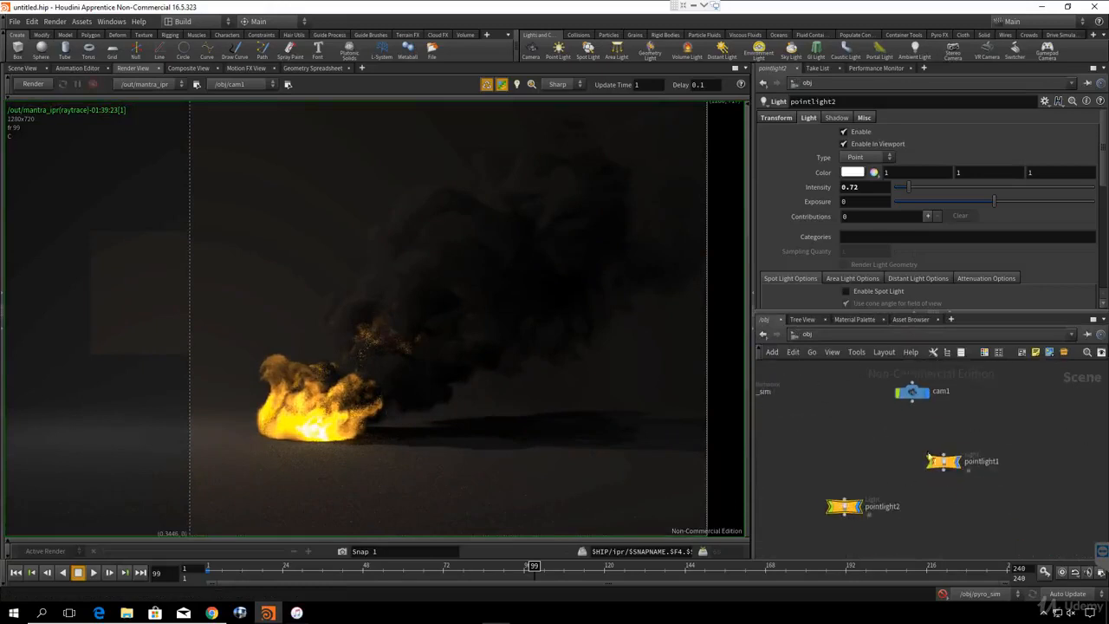
left_click_drag(906, 439, 1023, 505)
left_click_drag(815, 465, 866, 548)
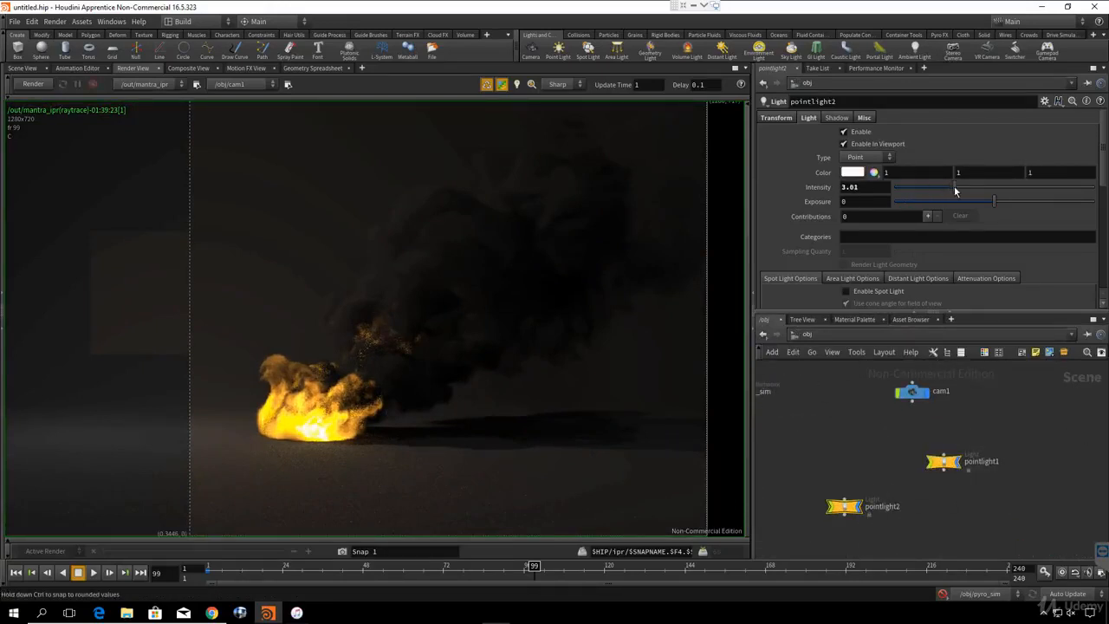
left_click(39, 87)
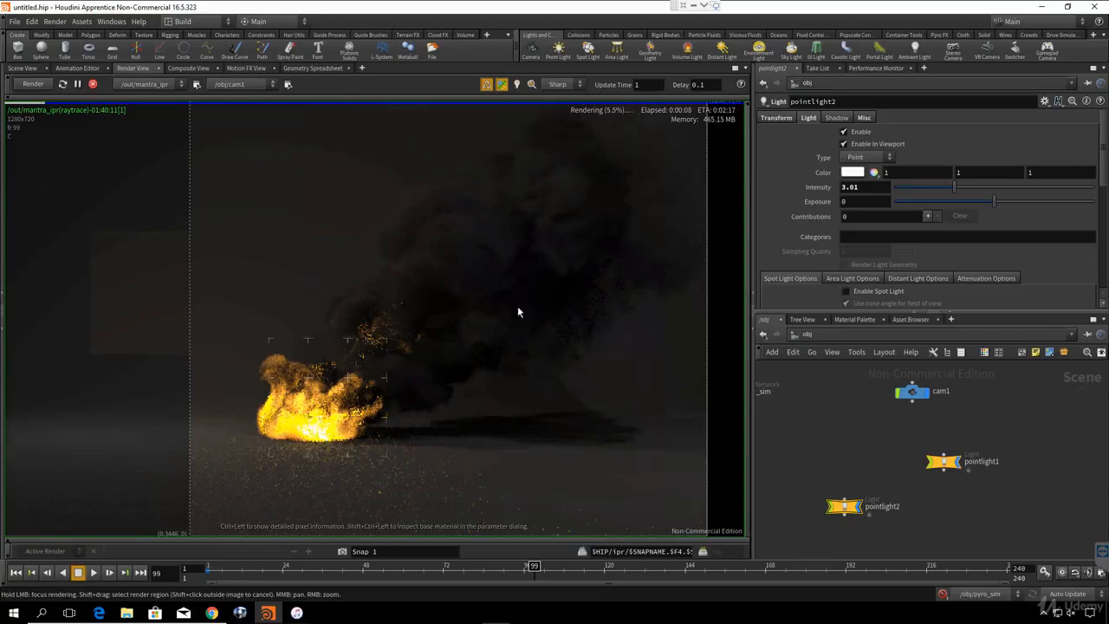
- Open the flames material's parameters and set its smoke Density Scale to 4
left_click(854, 319)
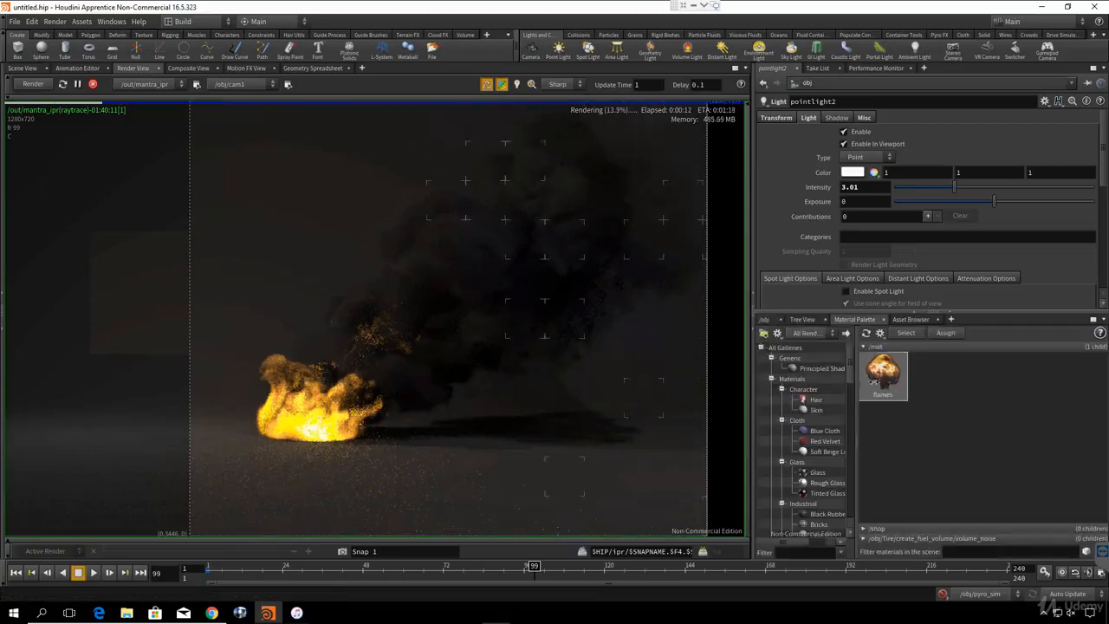
left_click(876, 375)
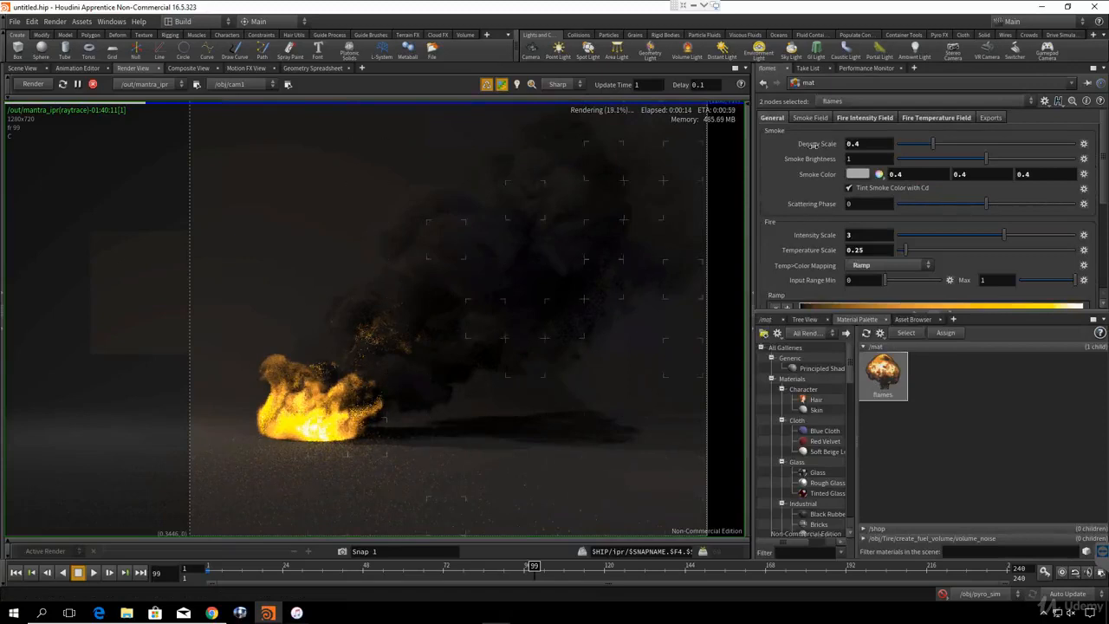
double_click(868, 145)
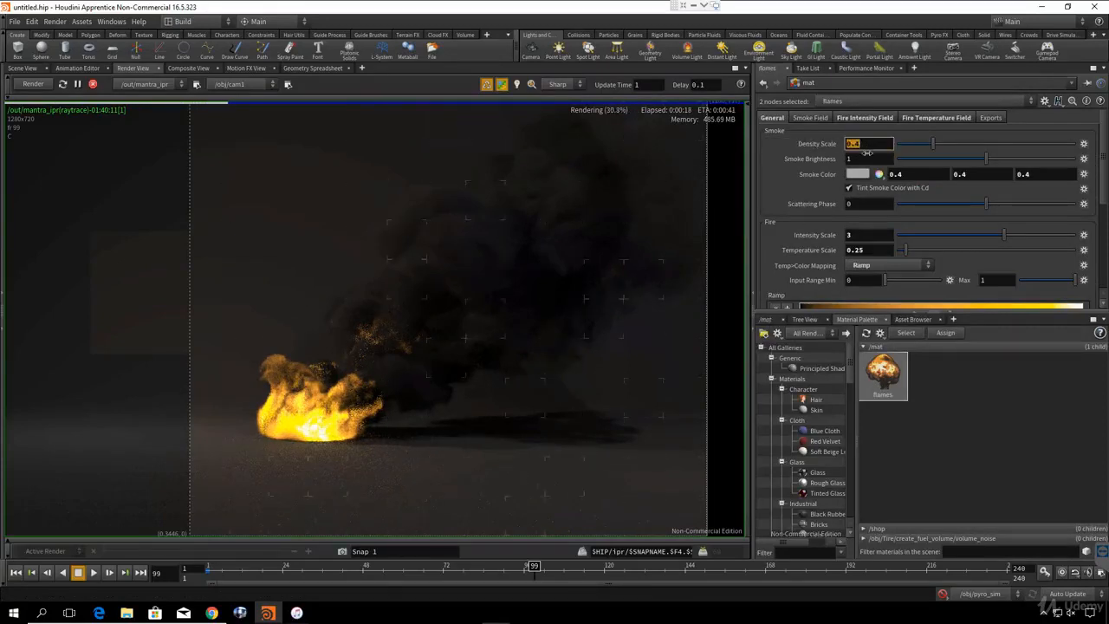
type("4")
key("Return")
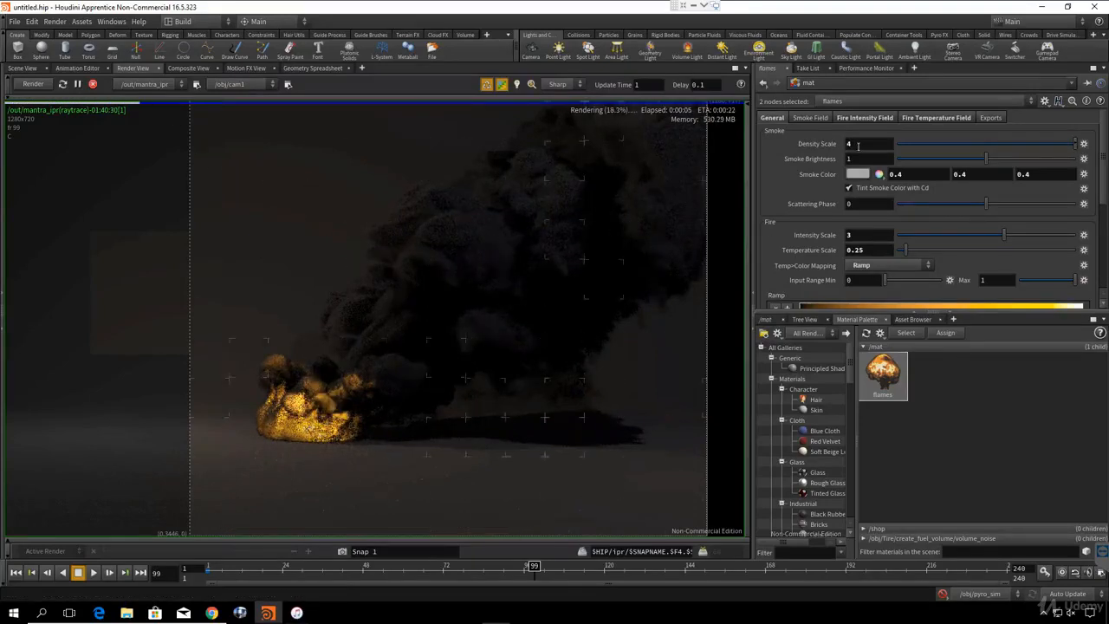
- Set the flames material's smoke Density Scale to 0.3
left_click(826, 144)
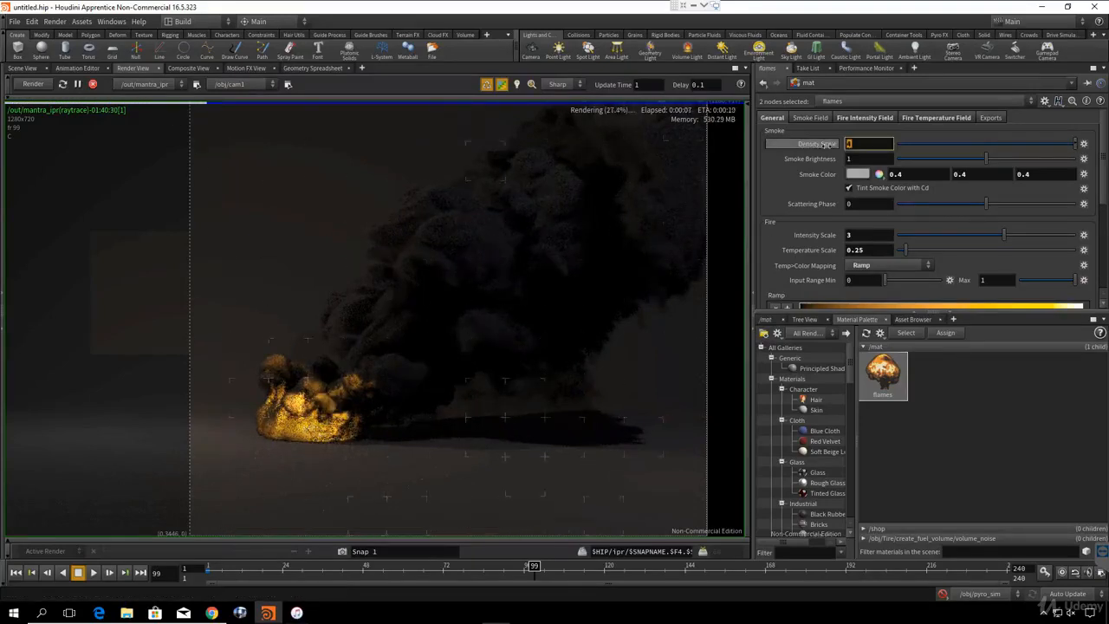
type("0.")
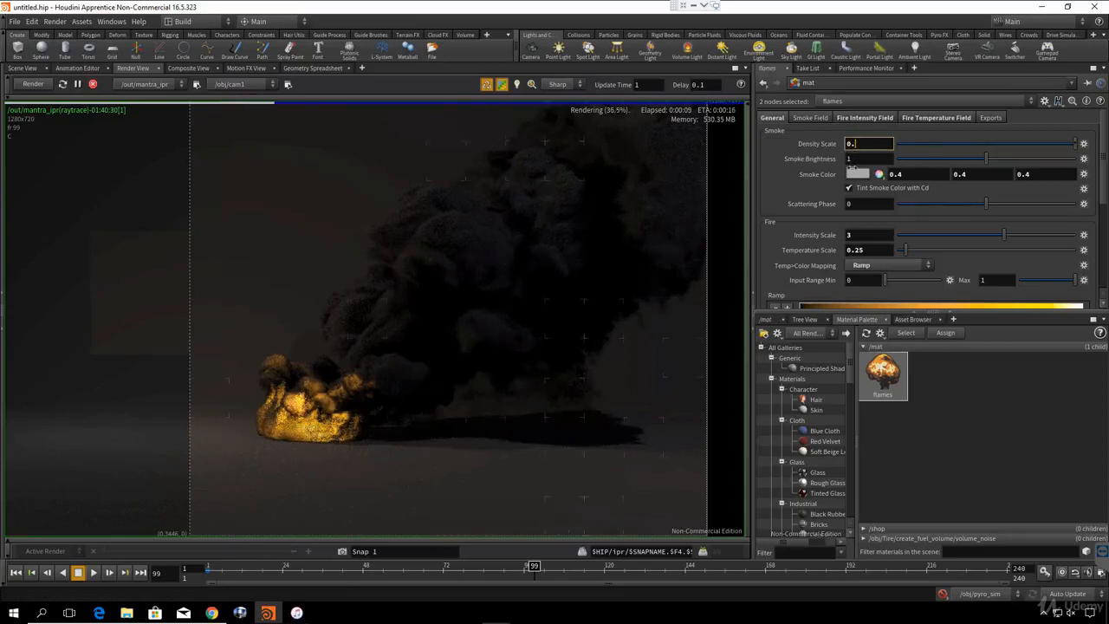
type("3")
key("Return")
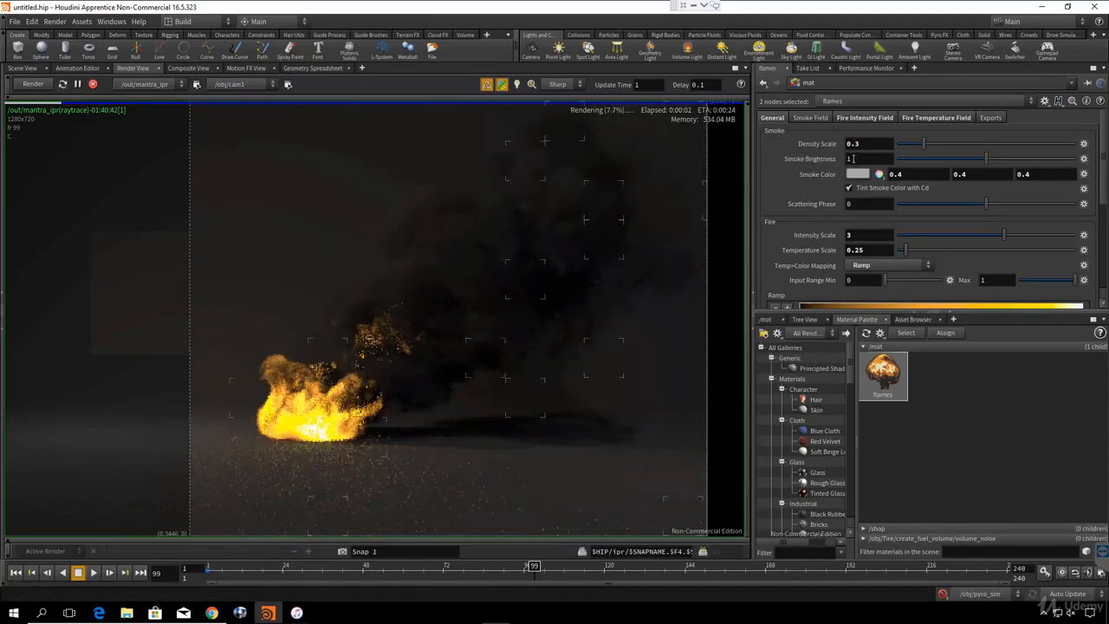
- Try a Smoke Brightness of 4 on the flames material
left_click(802, 157)
type("4")
key("Return")
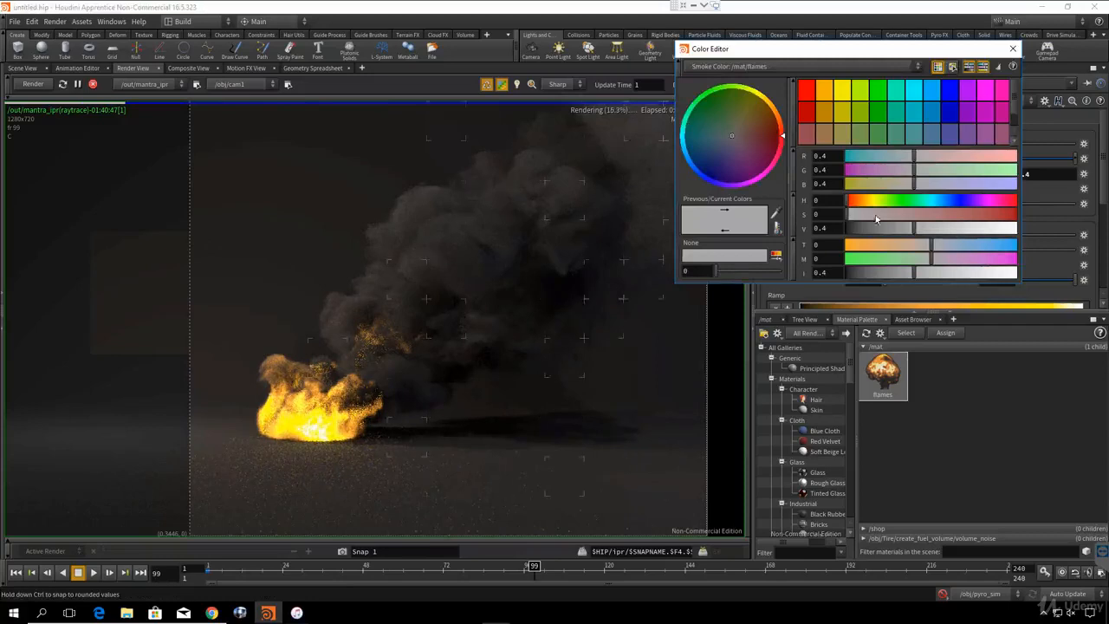
- Try a reddish Smoke Color with saturation 0.519, return the saturation to 0, and close the color editor
left_click(934, 217)
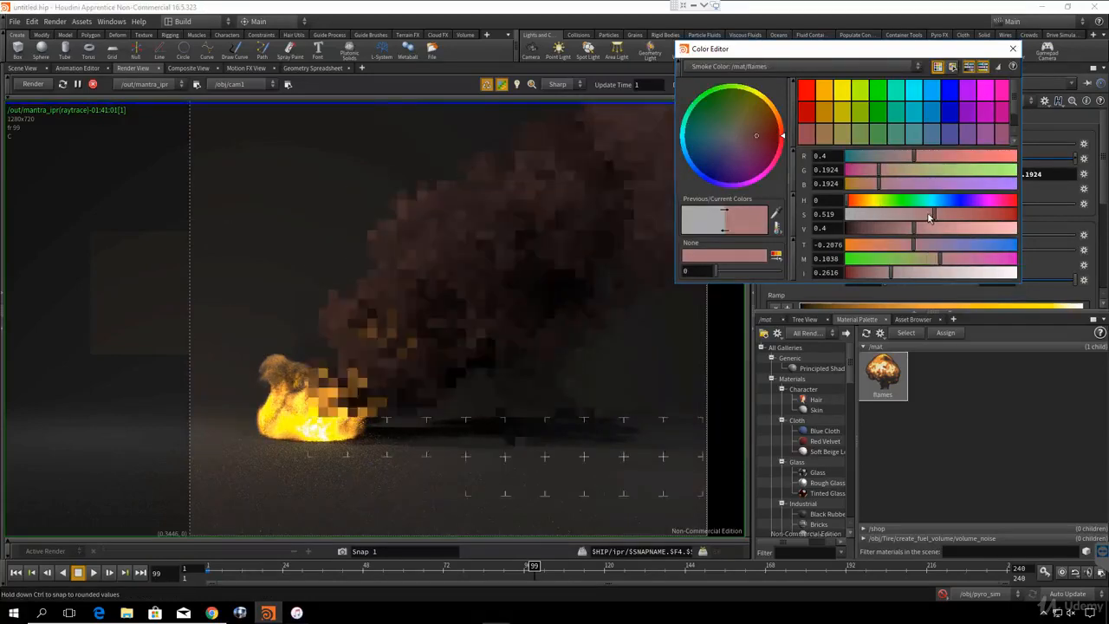
left_click_drag(932, 218, 785, 219)
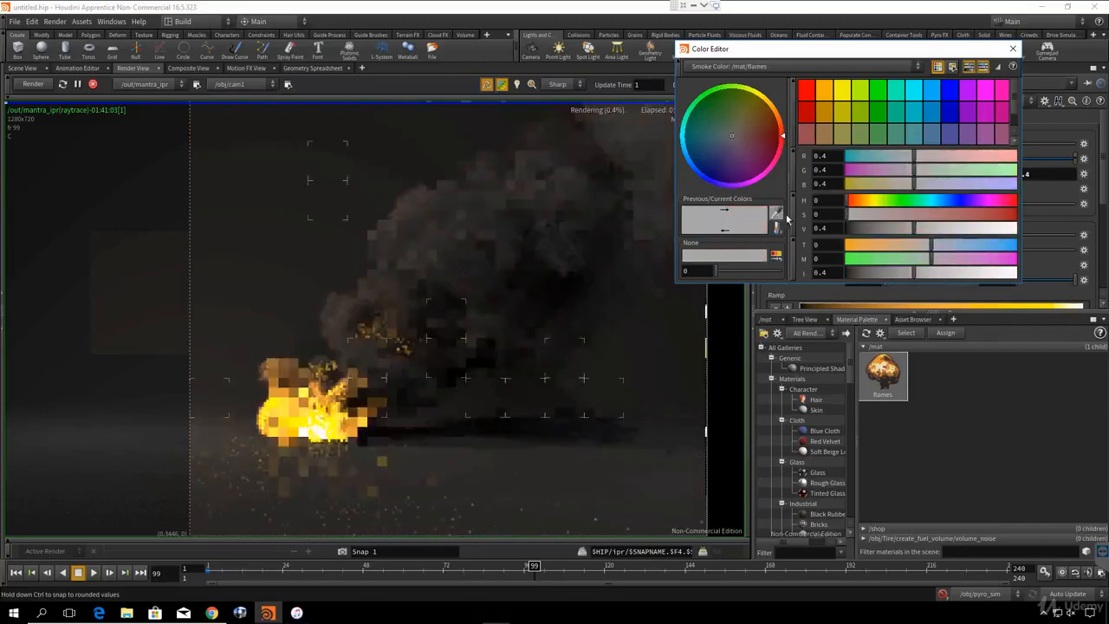
left_click(1011, 48)
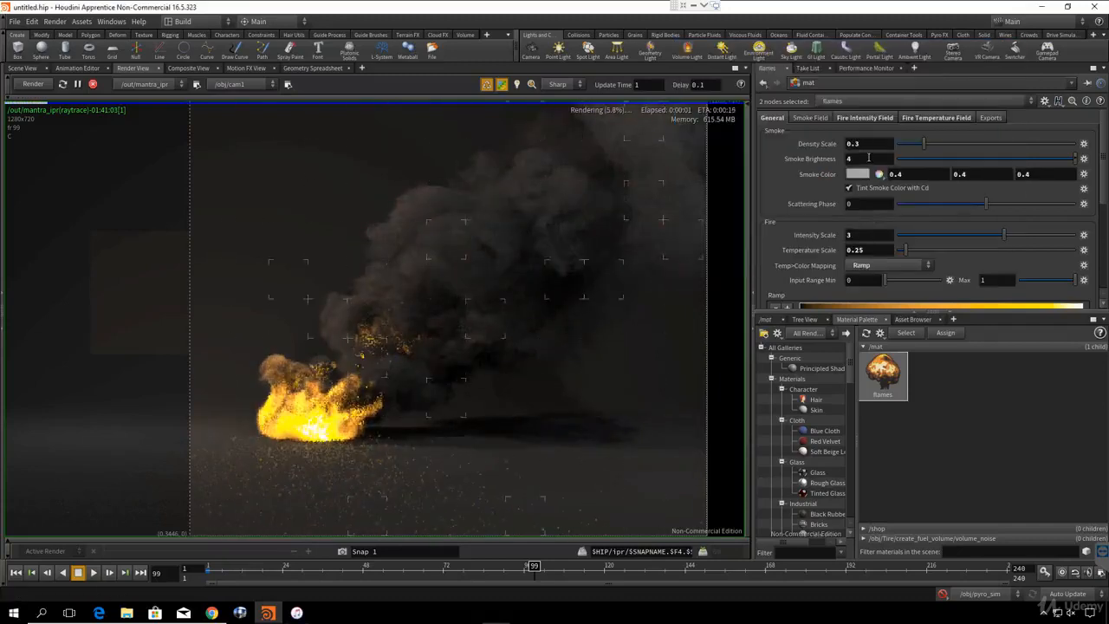
- Set the flames material's Smoke Brightness to 2
type("2")
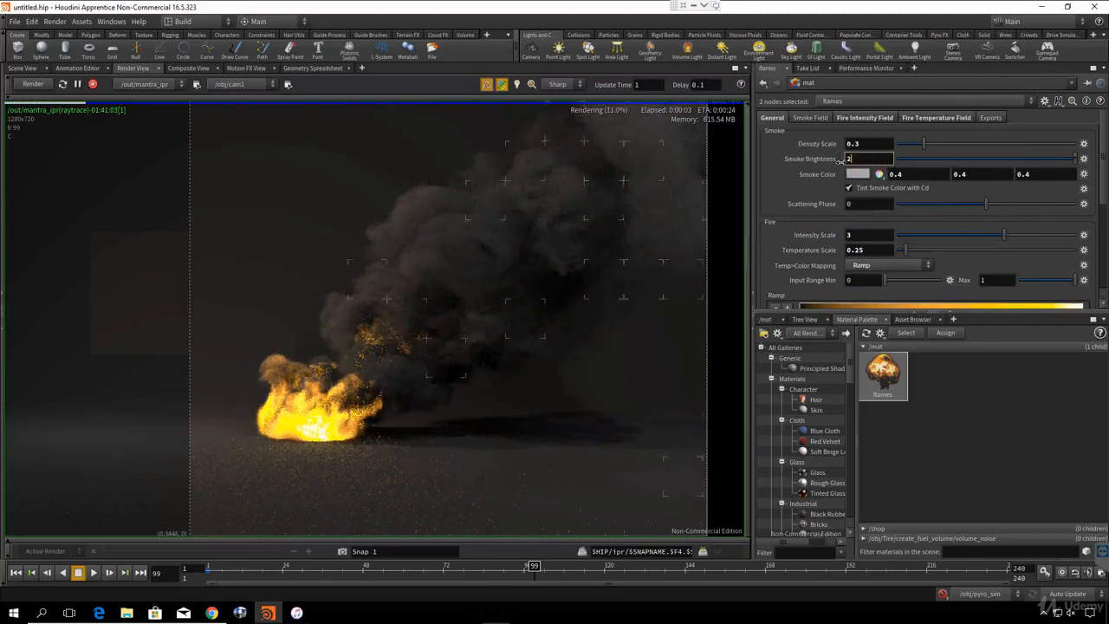
key("Return")
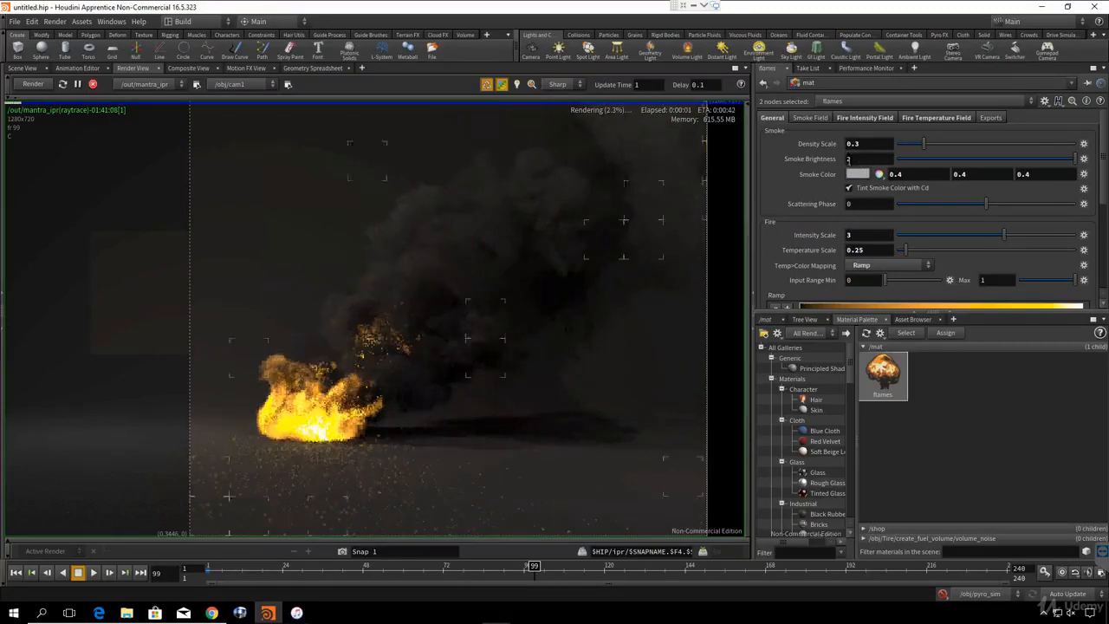
- Set the flames material's Smoke Brightness to 1
left_click(863, 161)
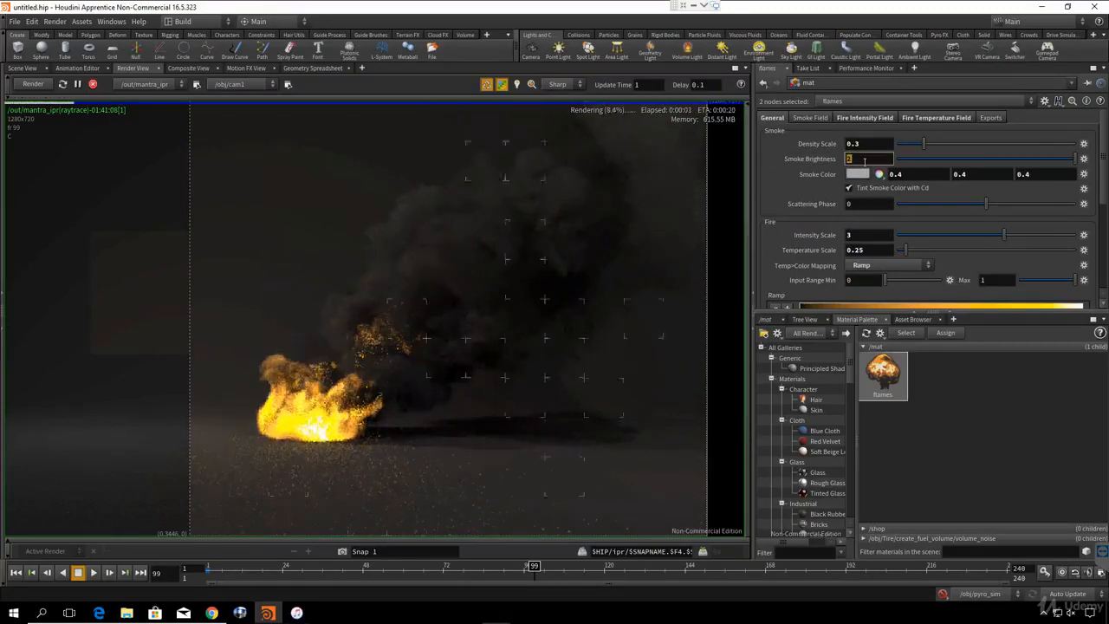
type("1")
key("Return")
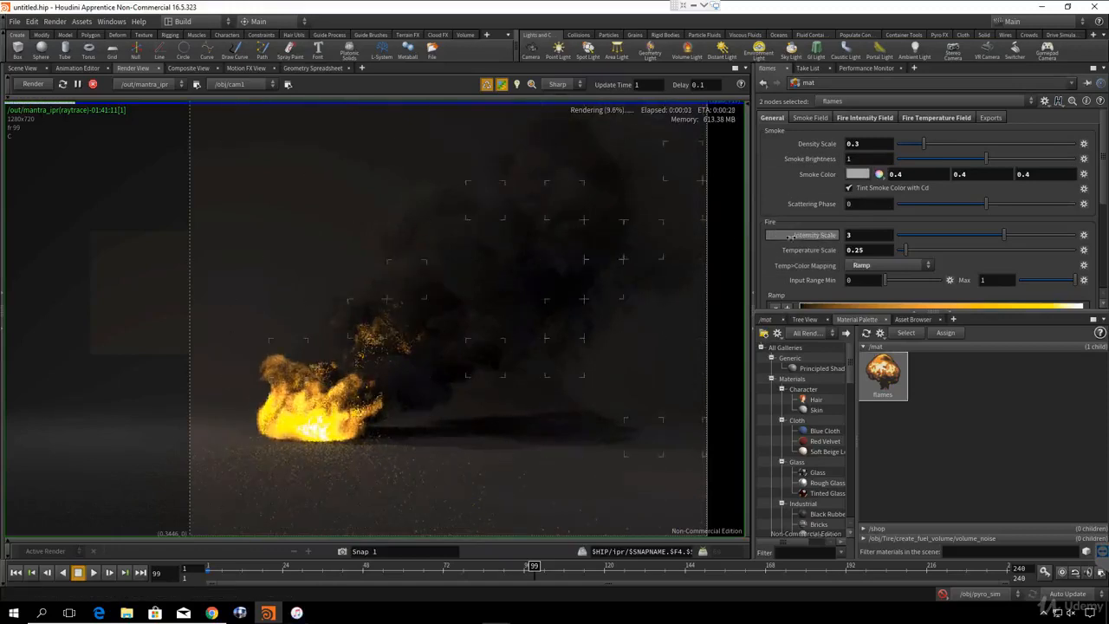
- Try a fire Intensity Scale of 10 on the flames material and settle on 2
scroll(793, 243, "down", 1)
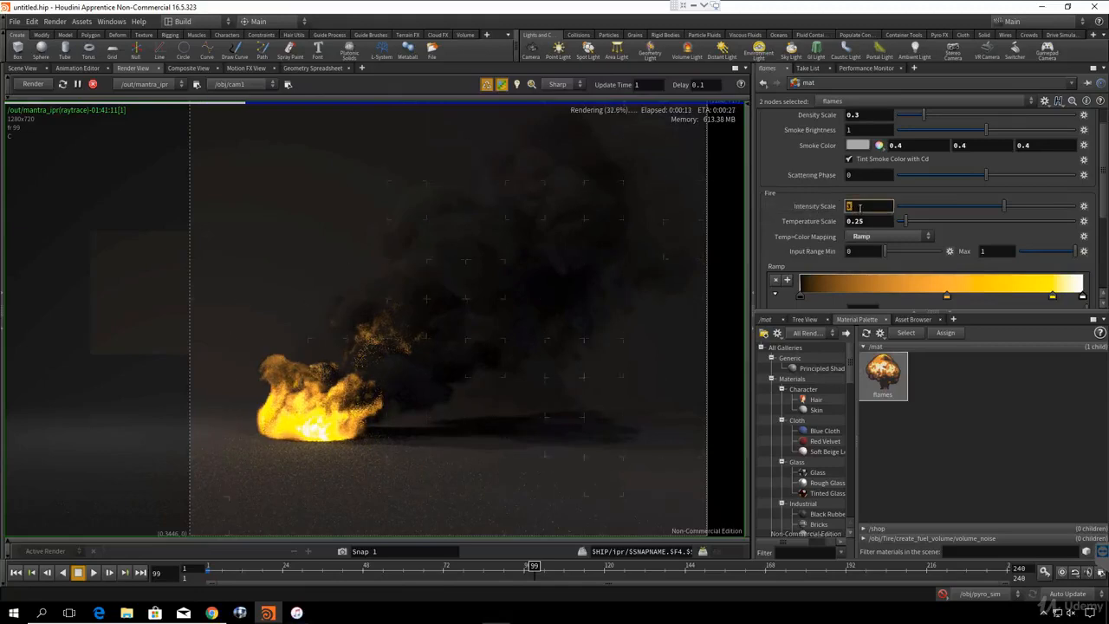
type("10")
key("Return")
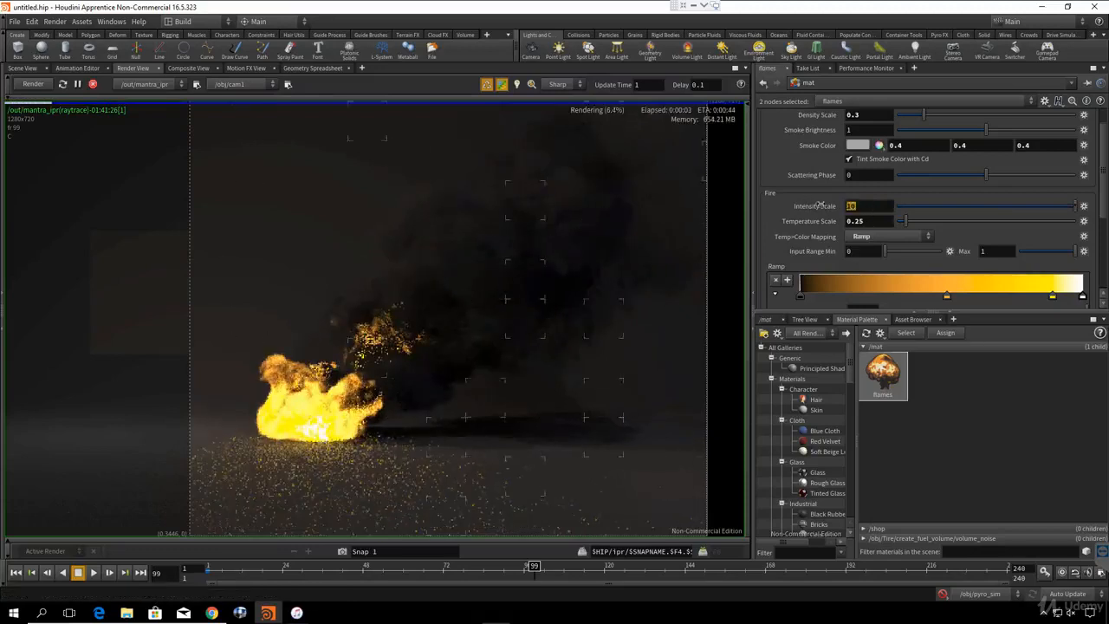
left_click(851, 206)
type("2")
key("Return")
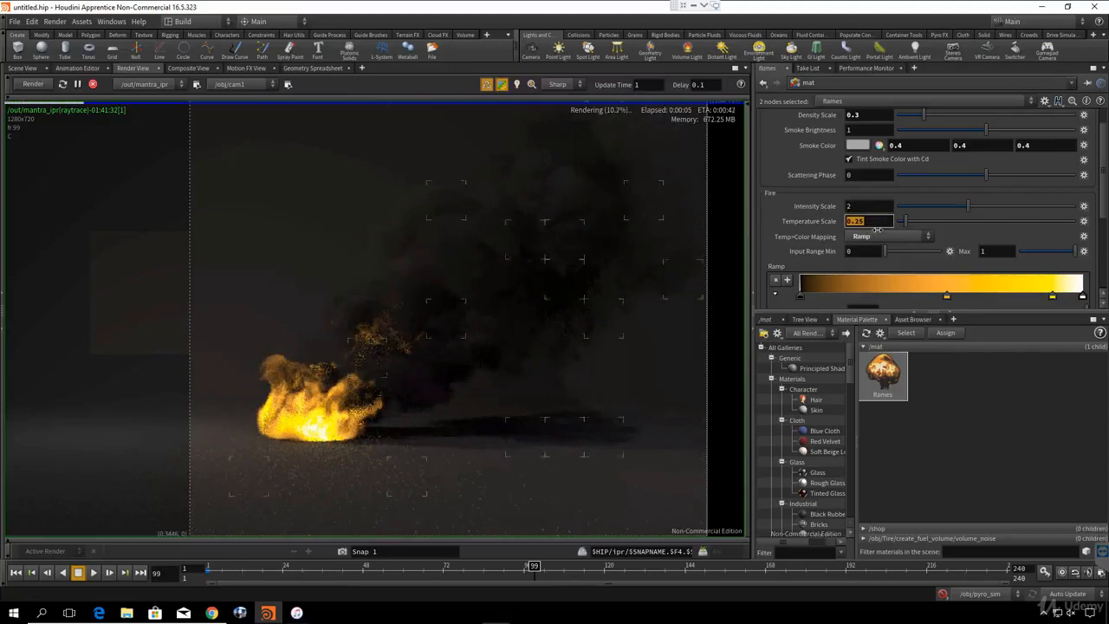
- Try a fire Temperature Scale of 1 on the flames material and undo the change
type("1")
key("Return")
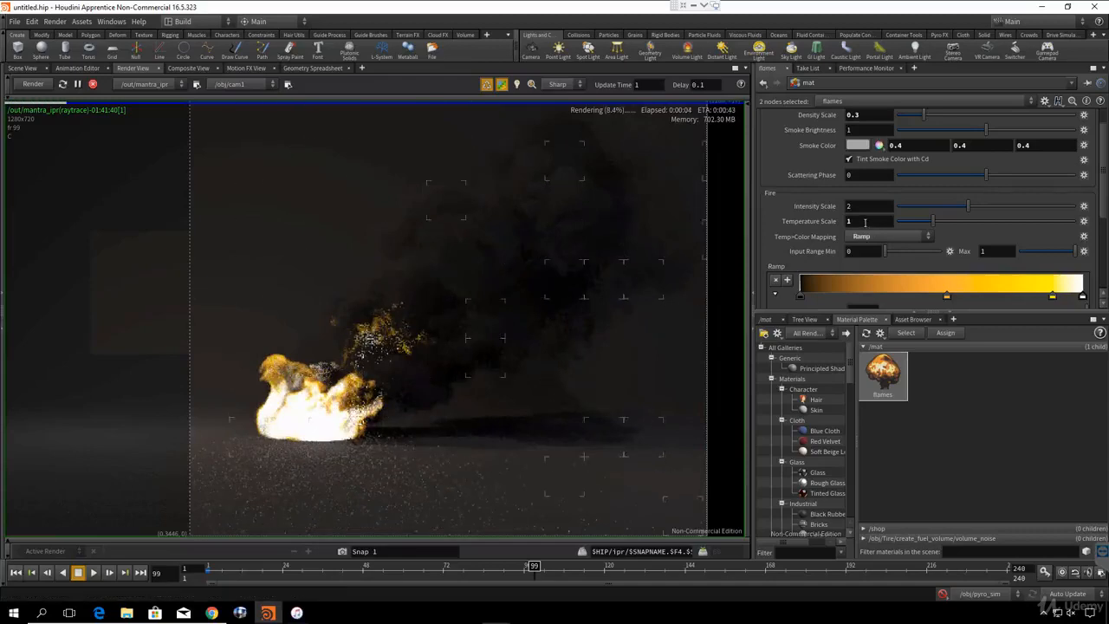
key("ctrl+z")
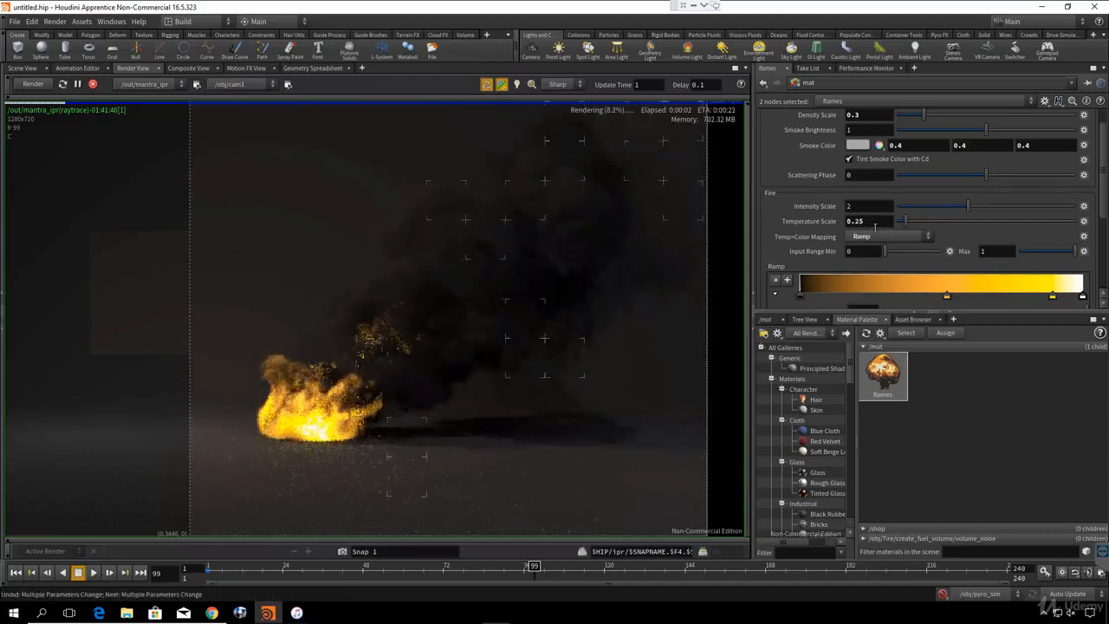
- Move the fire ramp's orange point closer to the yellow point and add a new point at about 0.417
scroll(884, 260, "down", 2)
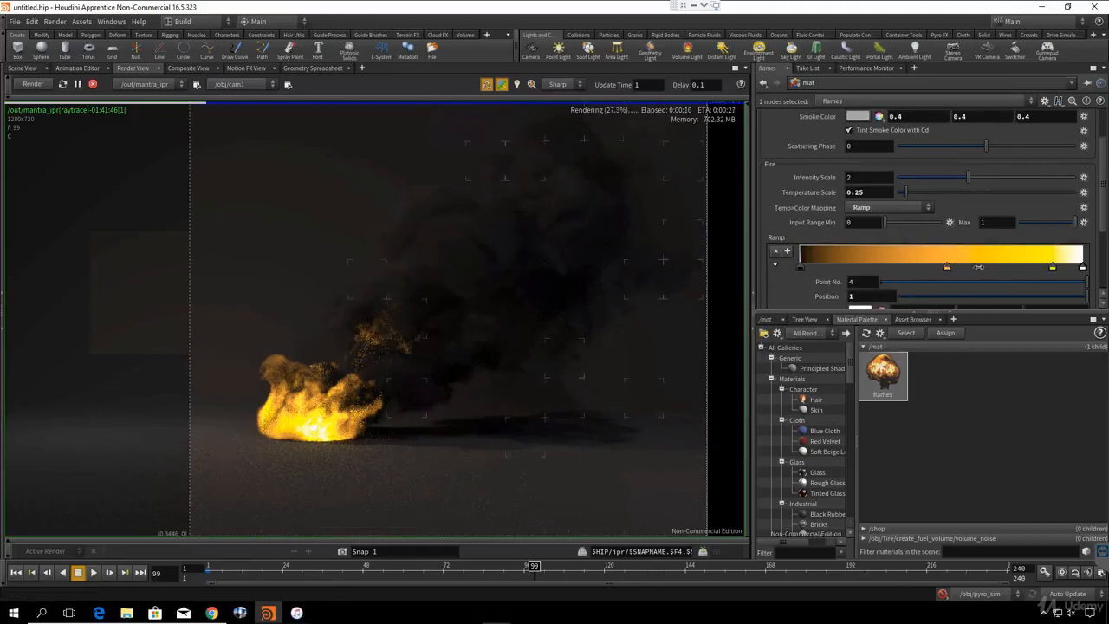
left_click_drag(946, 267, 984, 266)
left_click(919, 257)
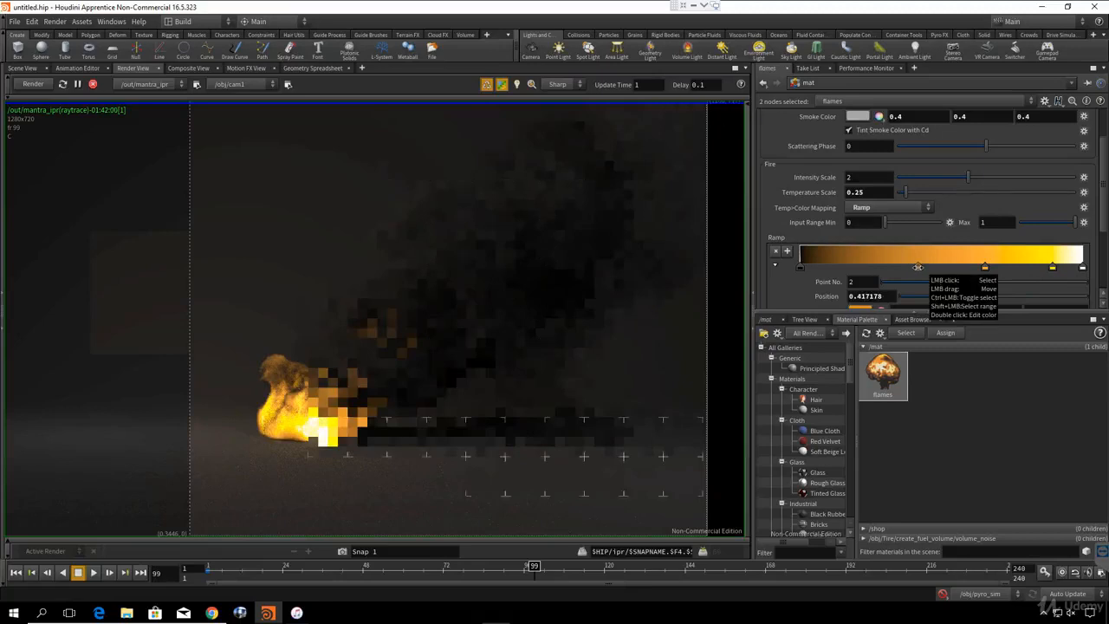
- Color the ramp point at 0.417 a deeper orange with hue 15 and value 0.778, and close the color editor
double_click(918, 266)
left_click_drag(852, 201, 848, 201)
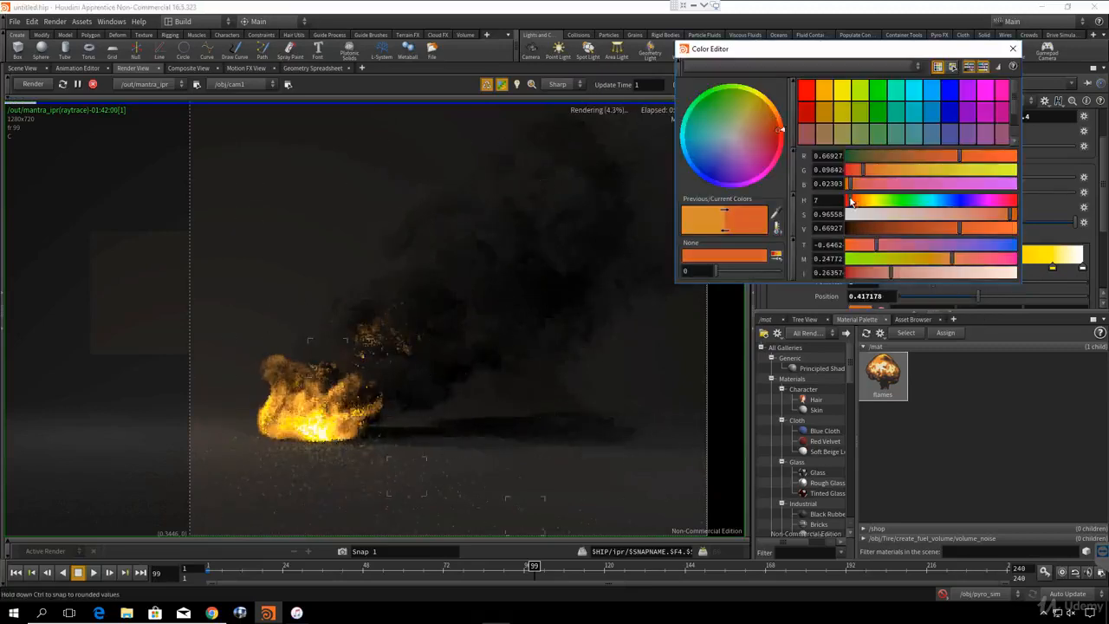
left_click_drag(959, 228, 977, 228)
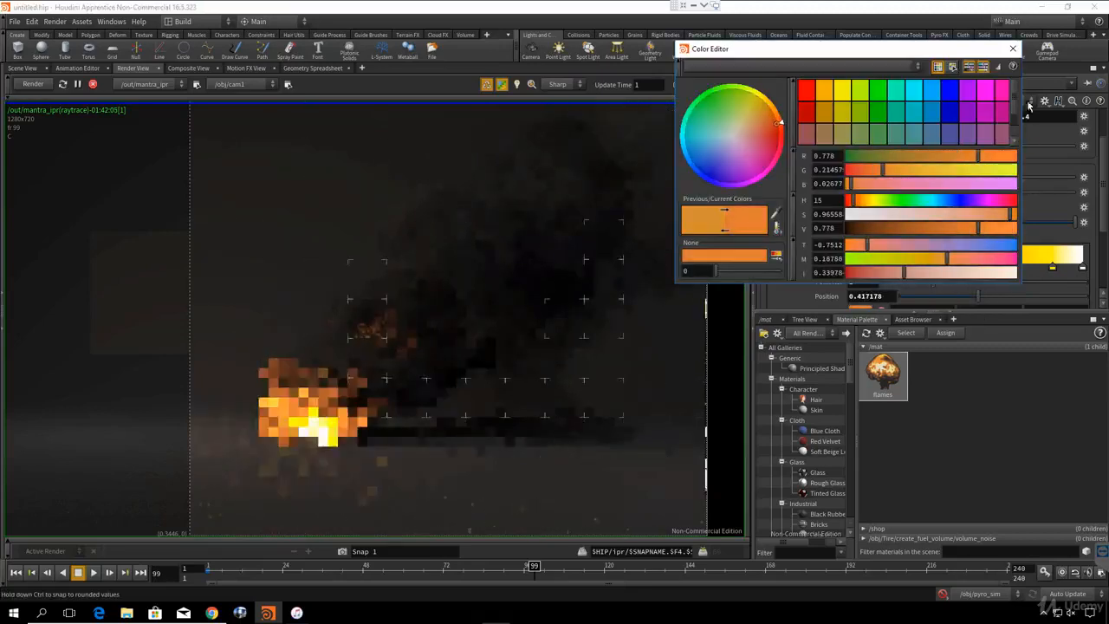
left_click(1013, 50)
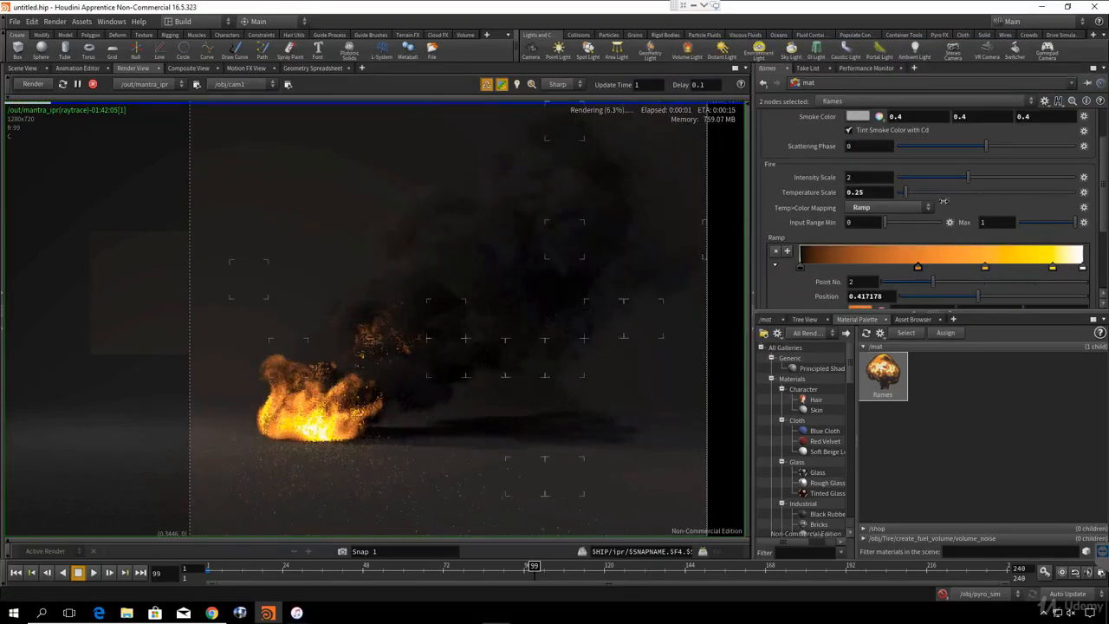
- Add a fire ramp point at about 0.211 and color it dark red with hue 4 and value 0.072
left_click(859, 260)
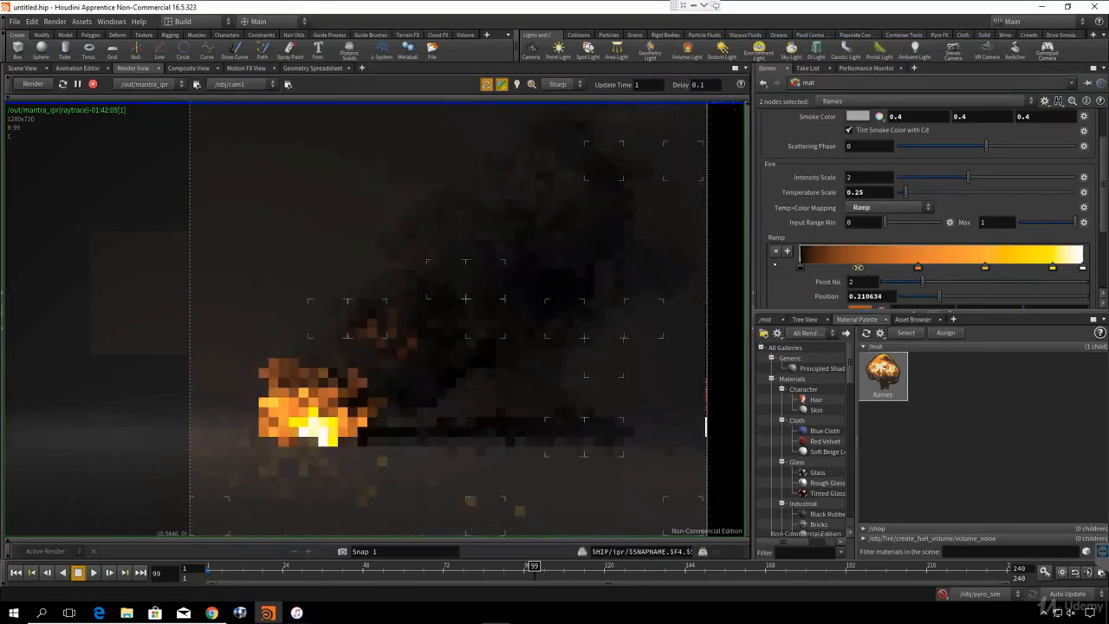
double_click(859, 269)
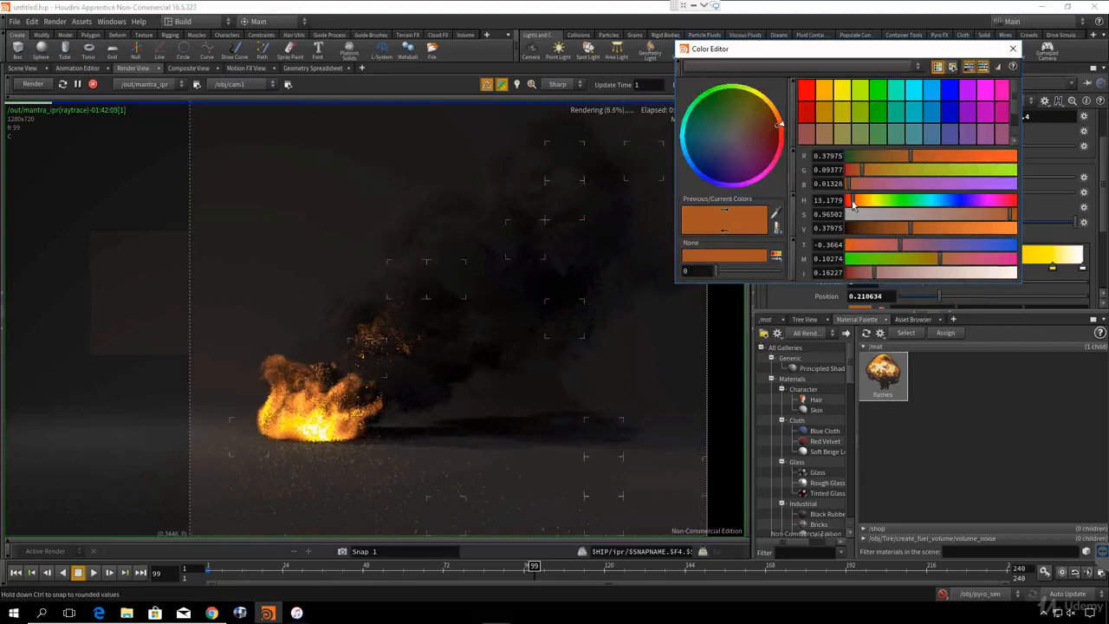
left_click(880, 232)
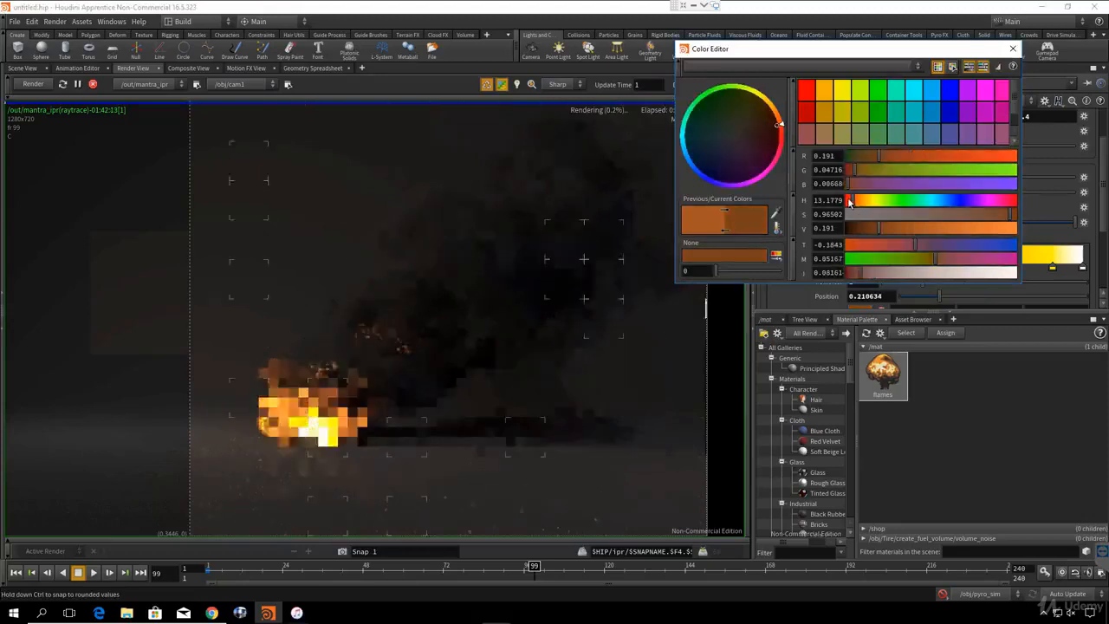
left_click(863, 229)
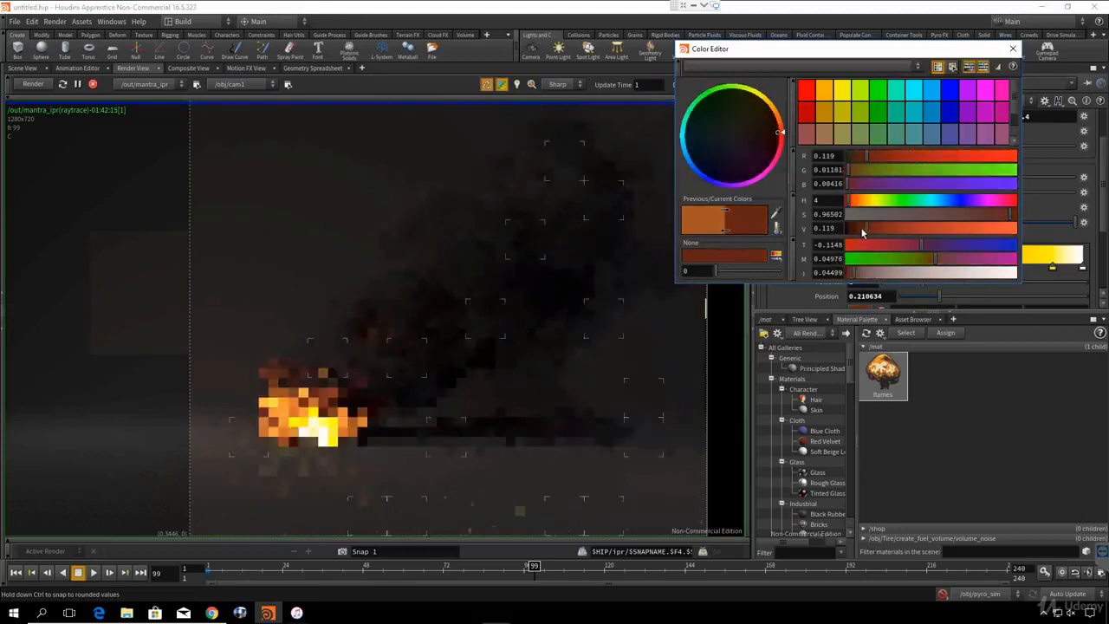
left_click(858, 229)
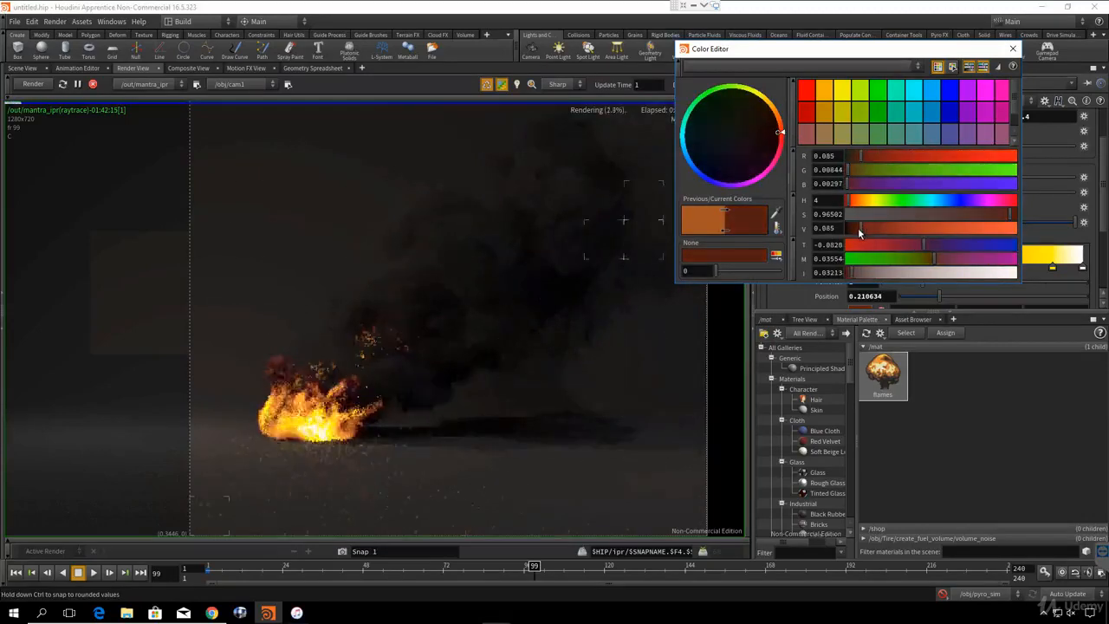
left_click(1012, 49)
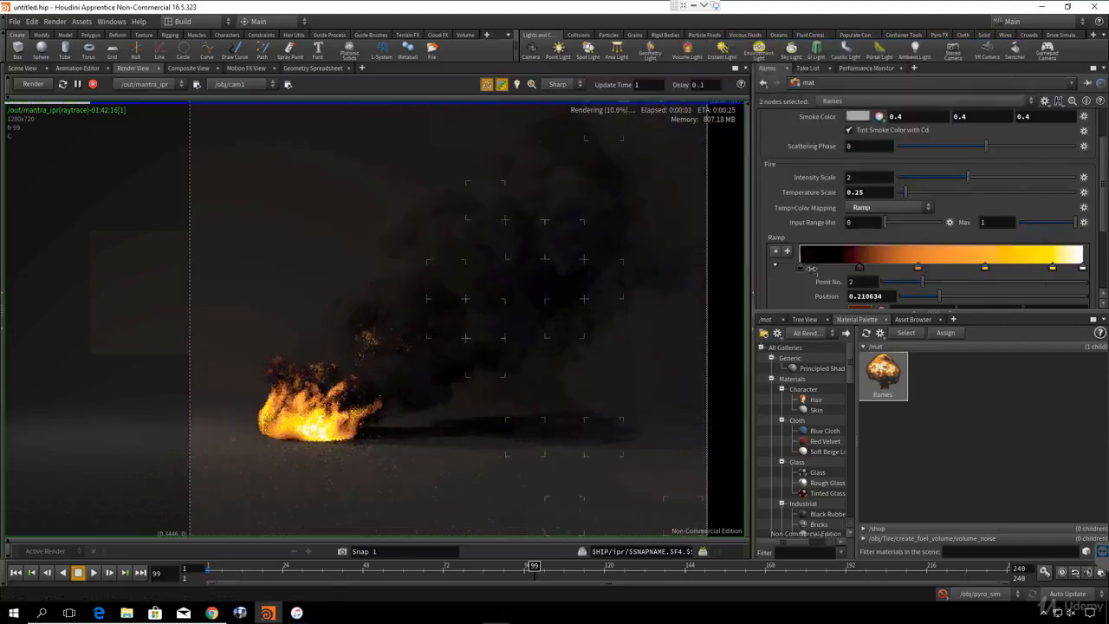
- Try the Physical (Black-Body) Temp>Color Mapping with a color temperature of 3000 Kelvin
scroll(818, 260, "down", 2)
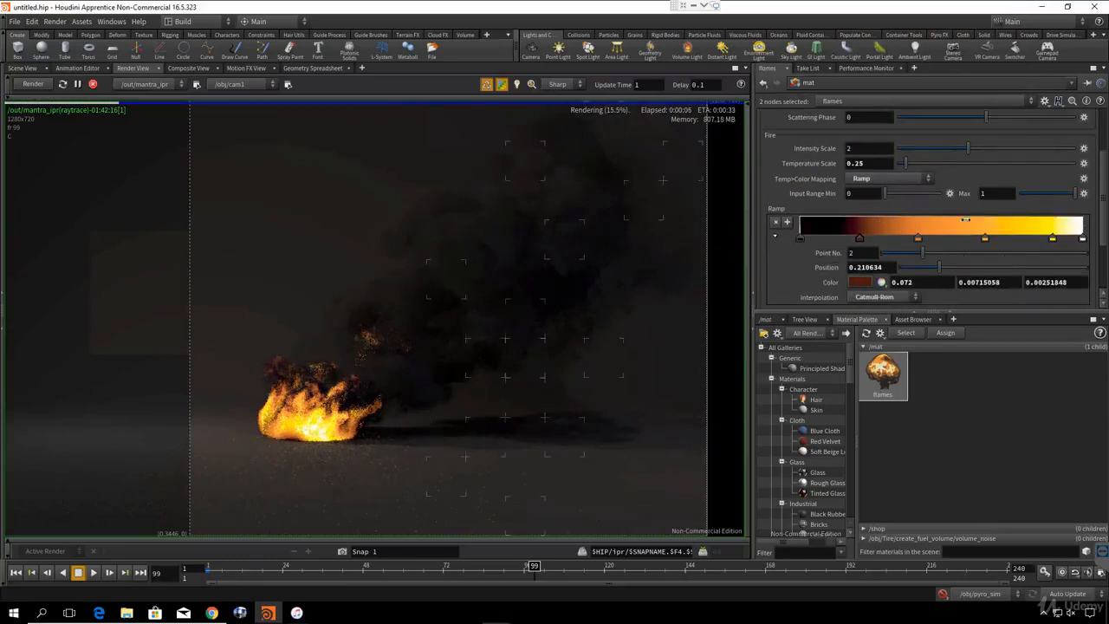
left_click(875, 179)
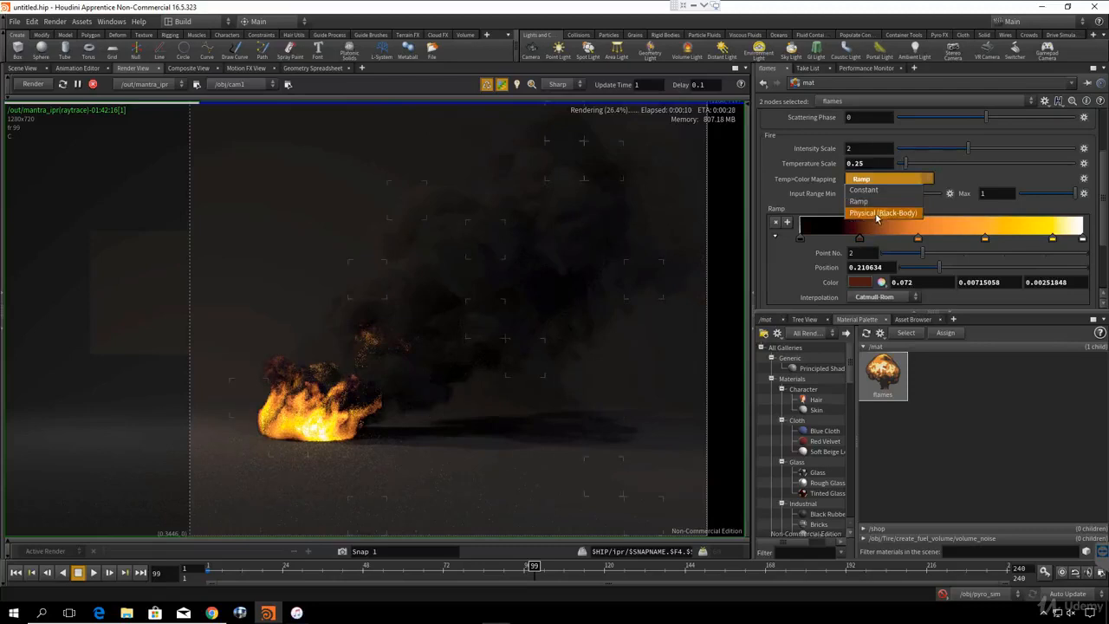
left_click(877, 213)
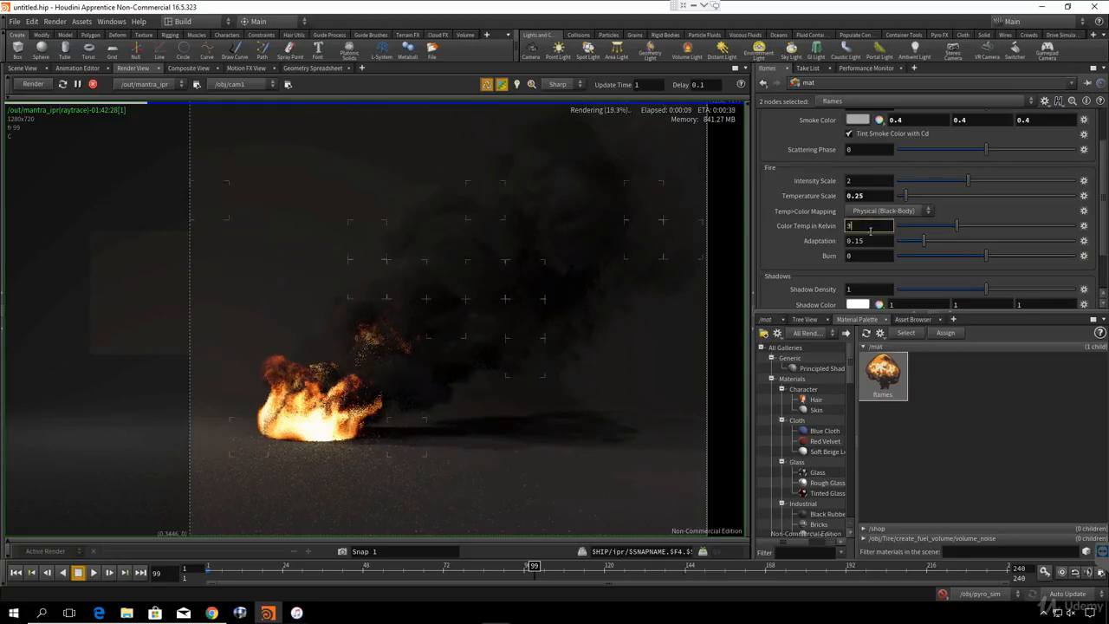
key("Return")
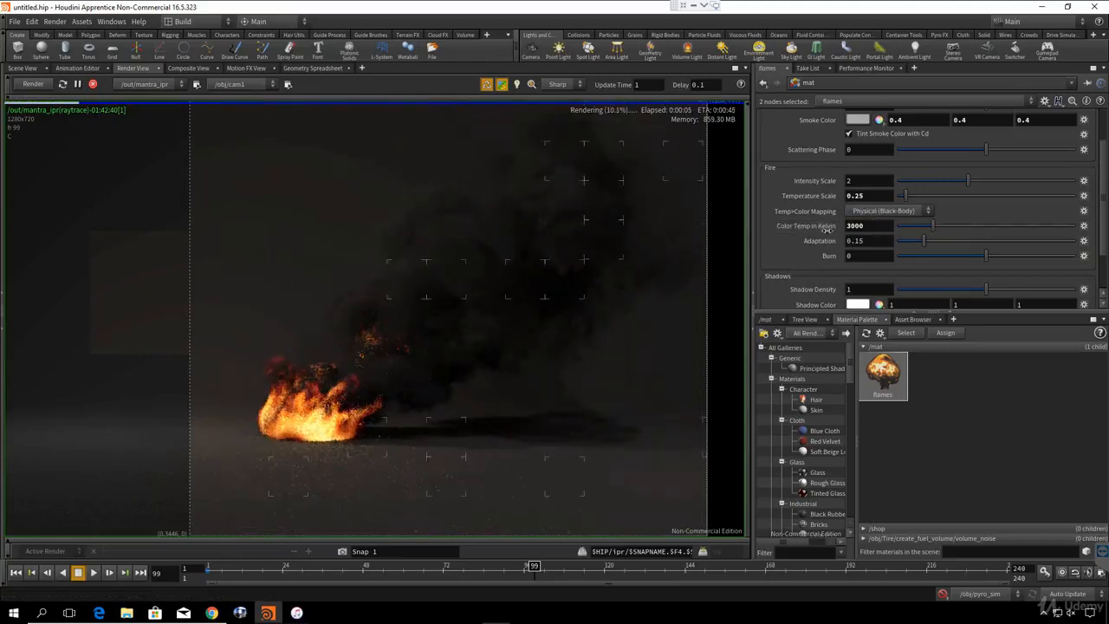
- Try black-body color temperatures of 100, 1000 and 4000 Kelvin, and return the Temp>Color Mapping to Ramp
left_click_drag(868, 226, 827, 230)
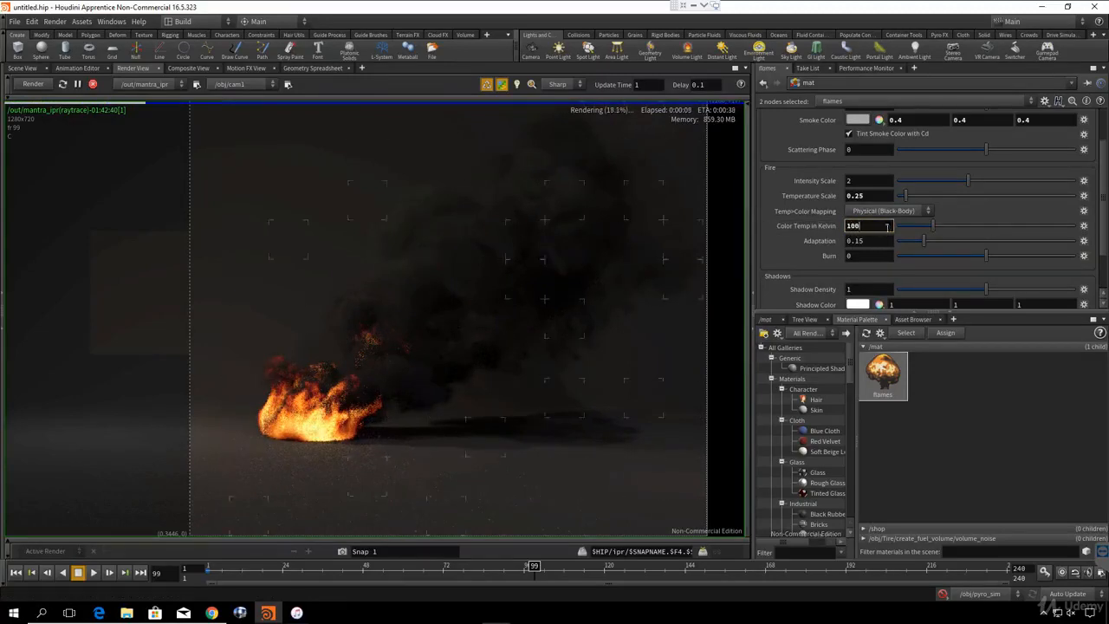
key("Return")
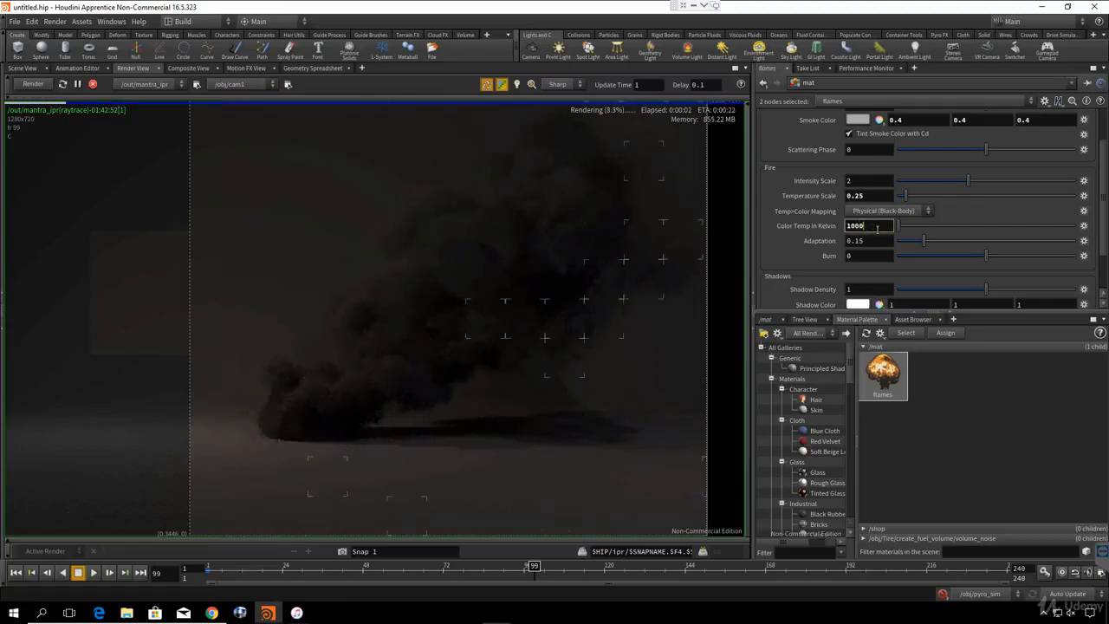
key("Return")
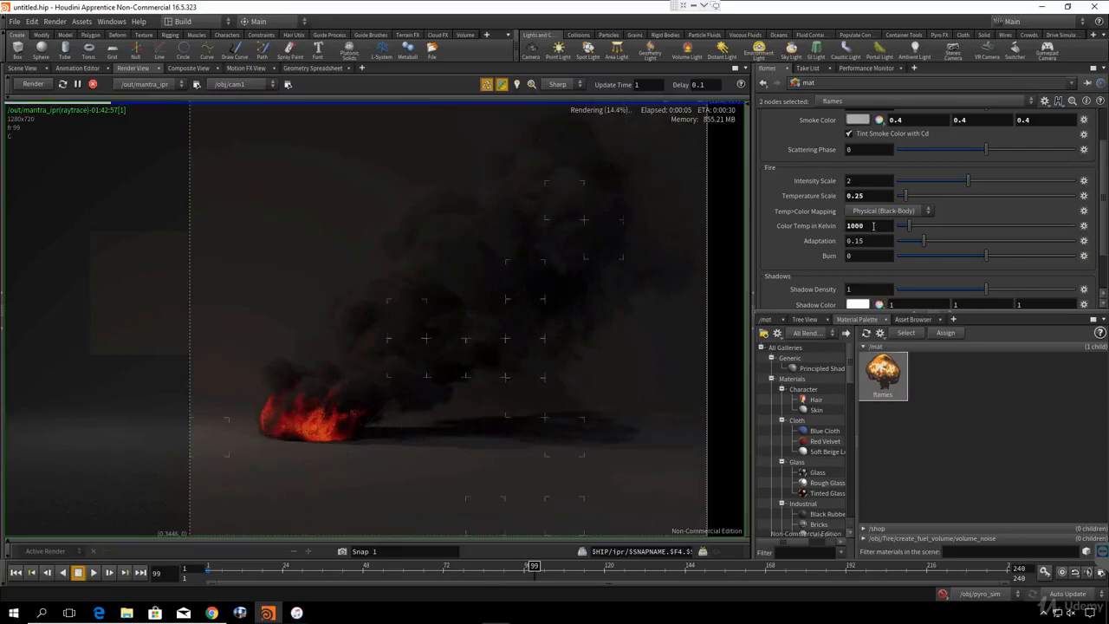
double_click(853, 226)
type("4000")
key("Return")
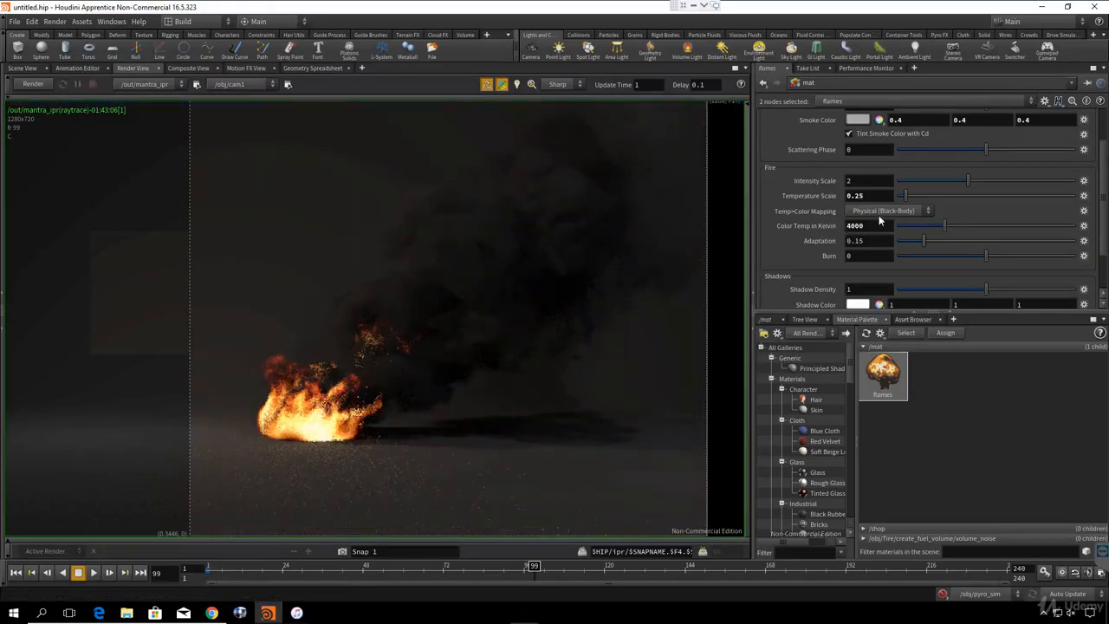
left_click(879, 215)
left_click(884, 238)
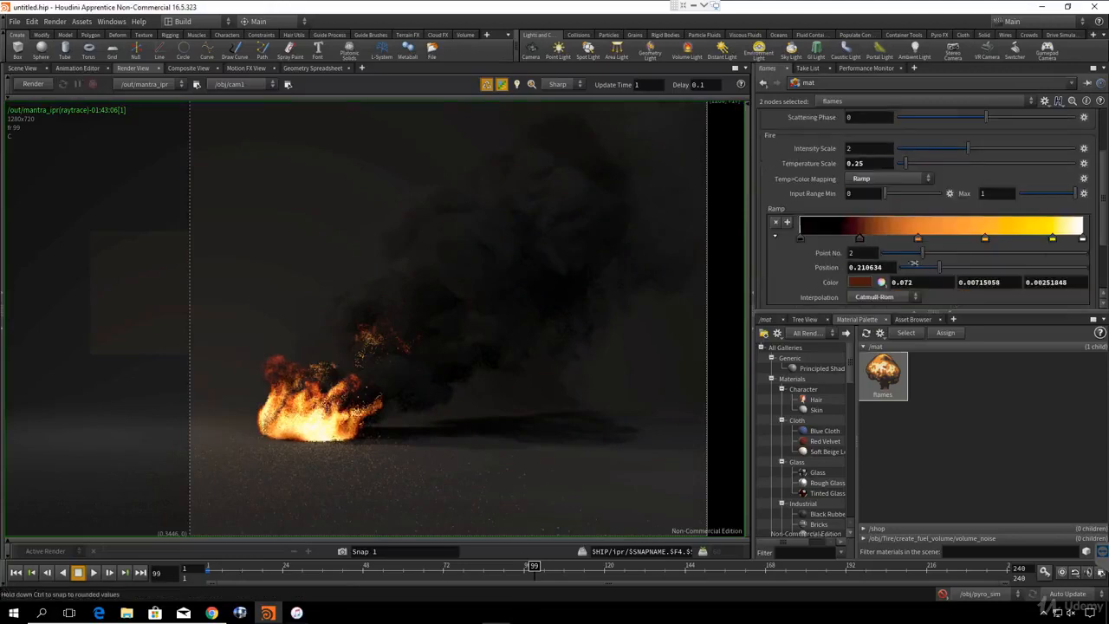
- Move the fire ramp's third point to about 0.458 and recolor it a deep red-orange with RGB 0.389, 0.034, 0
left_click_drag(918, 238, 929, 238)
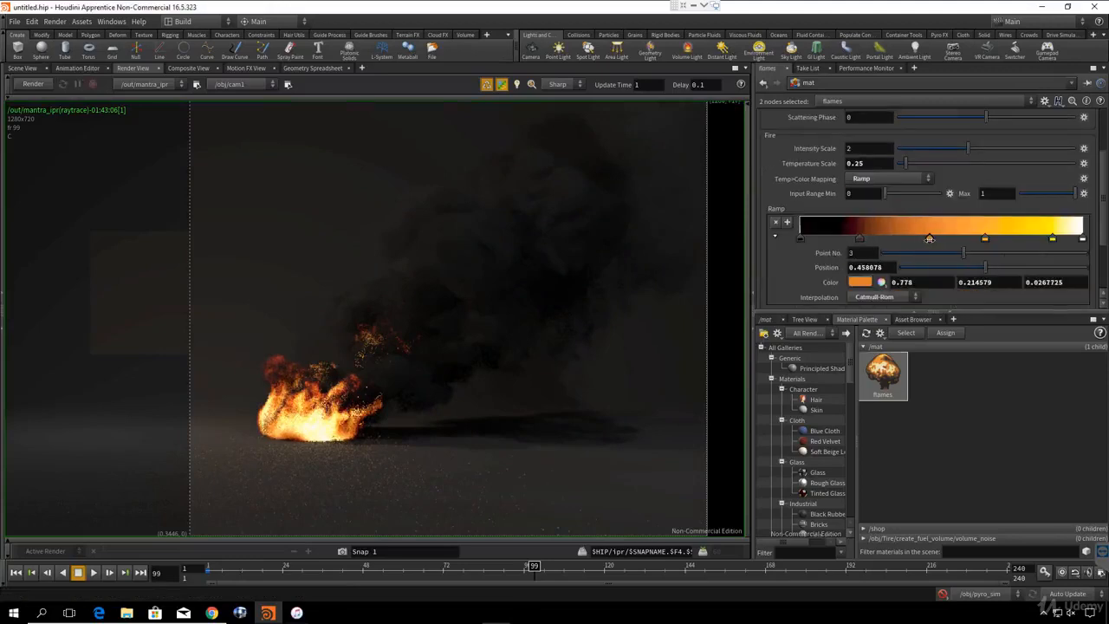
left_click(861, 281)
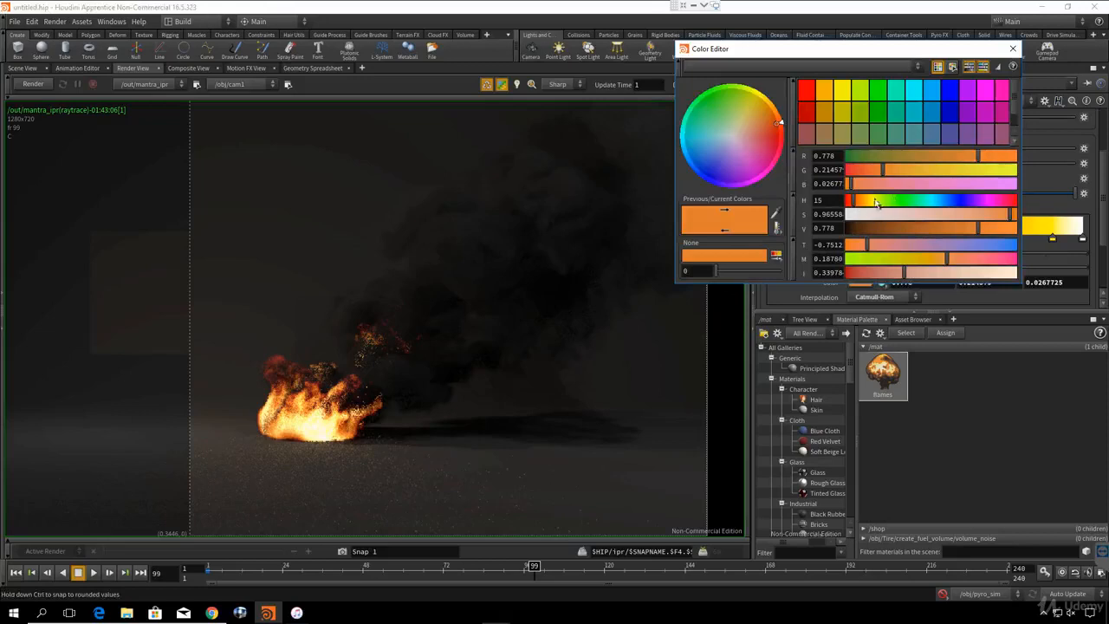
left_click_drag(849, 205, 852, 204)
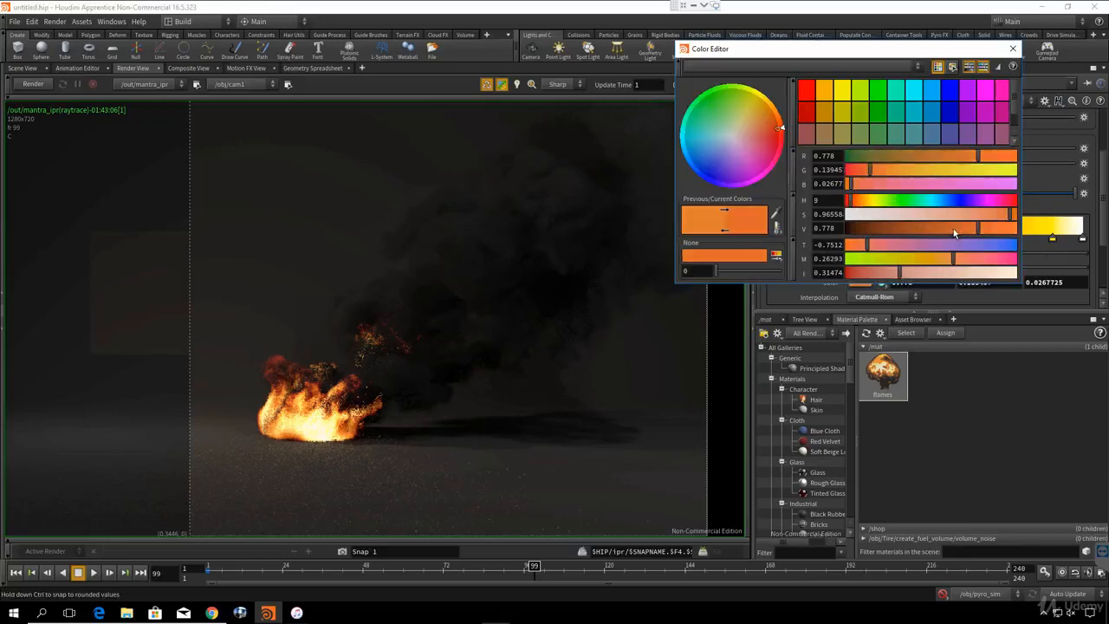
left_click_drag(954, 232, 917, 232)
left_click_drag(853, 203, 855, 204)
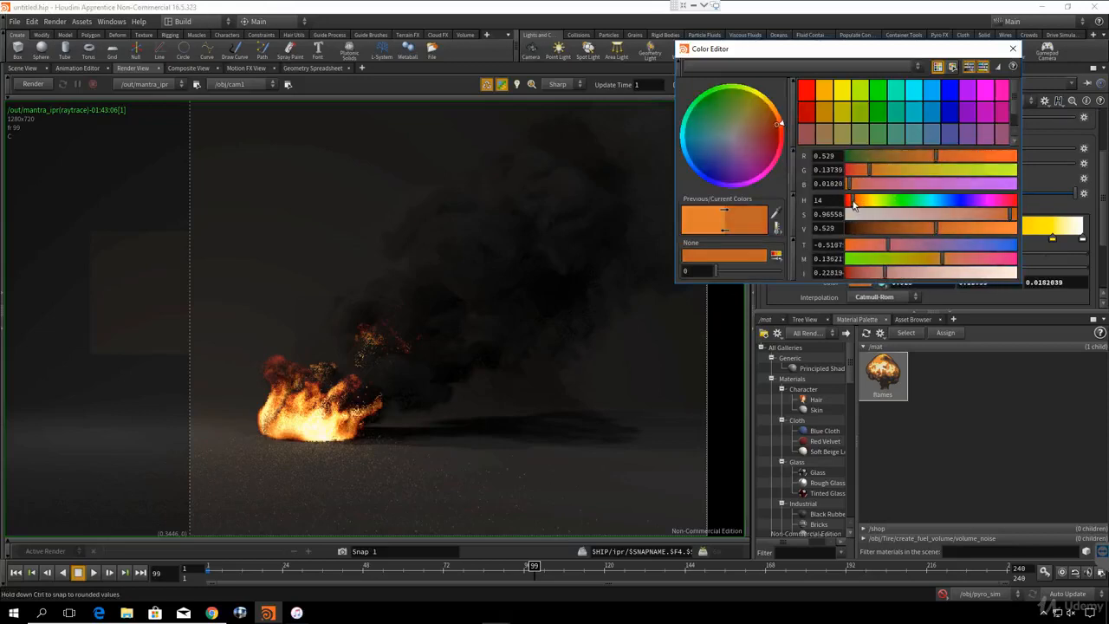
left_click_drag(924, 228, 911, 226)
left_click_drag(986, 215, 1017, 213)
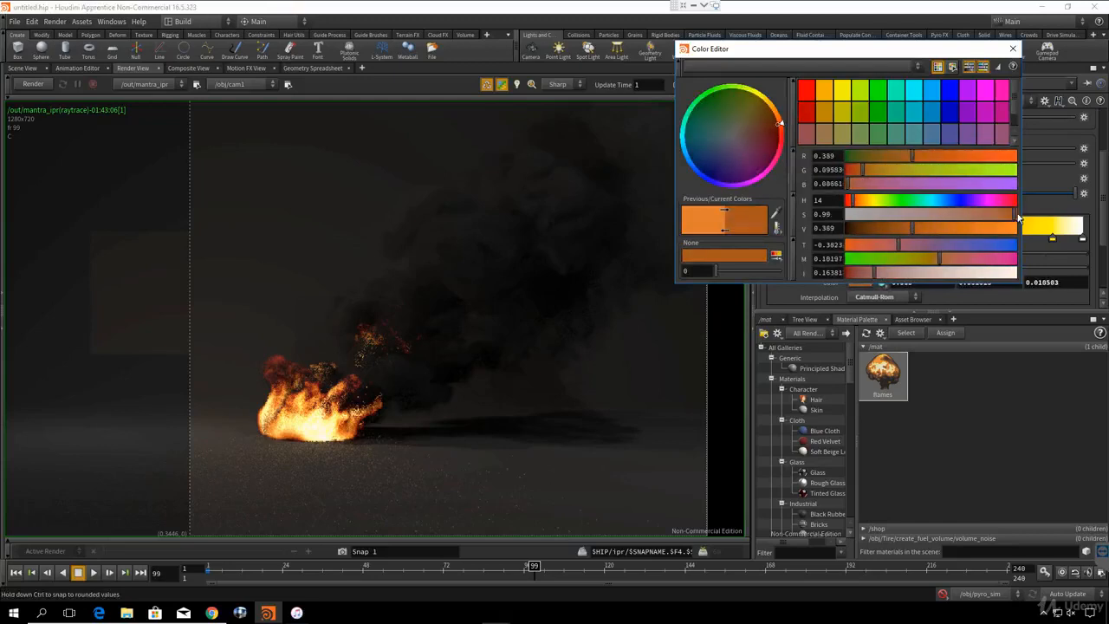
left_click_drag(859, 173, 849, 173)
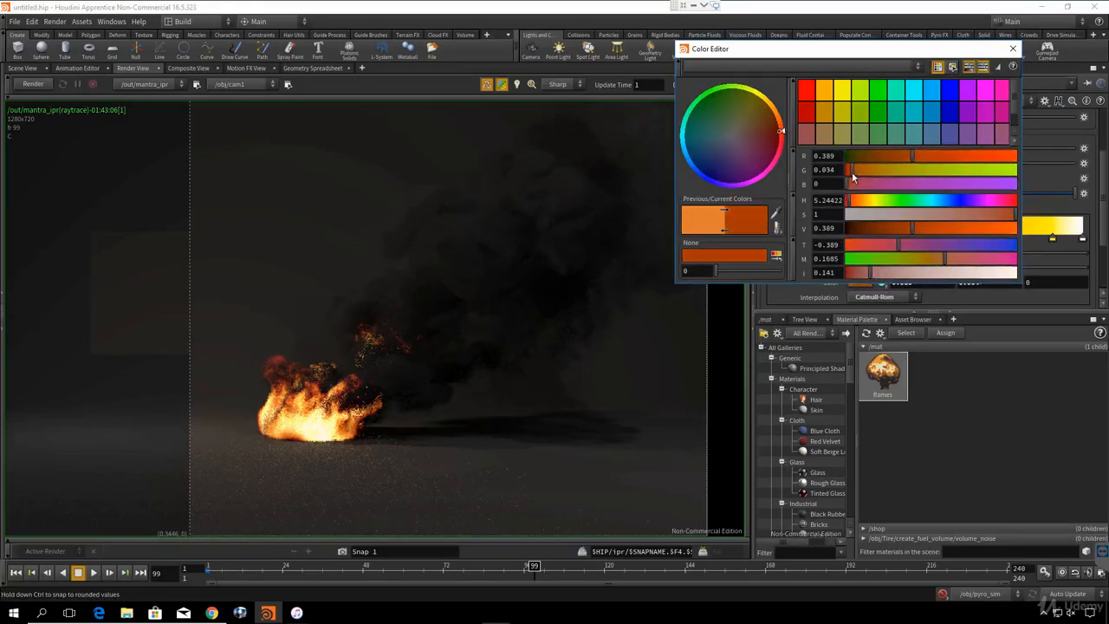
left_click(1014, 52)
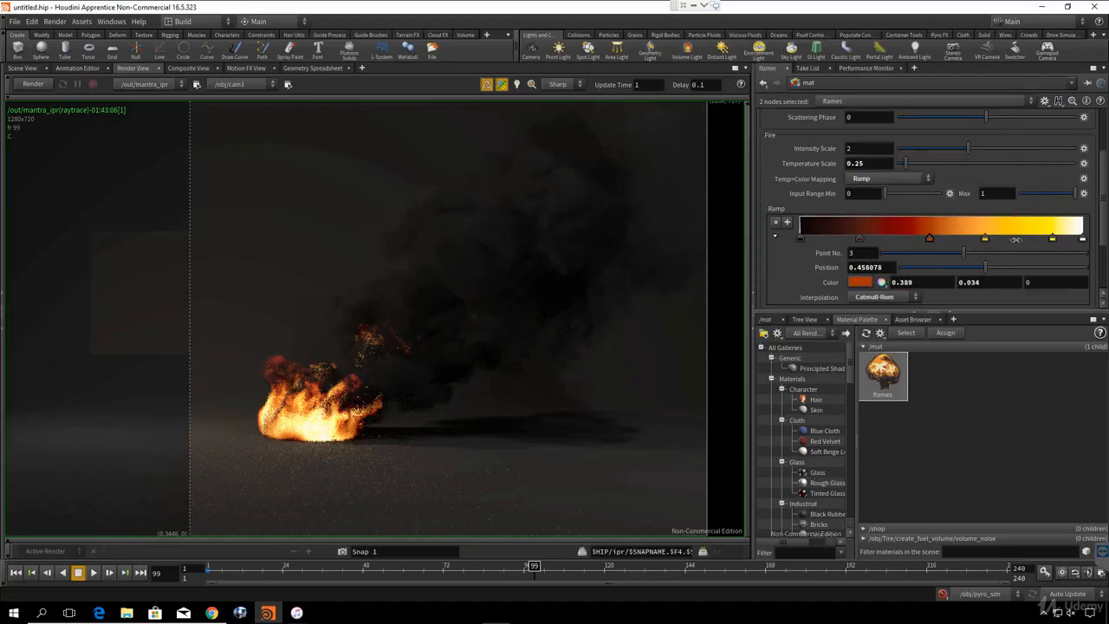
- Reposition the fire ramp's fourth point to about 0.744, the second to about 0.143 and the third to about 0.436
left_click(1004, 237)
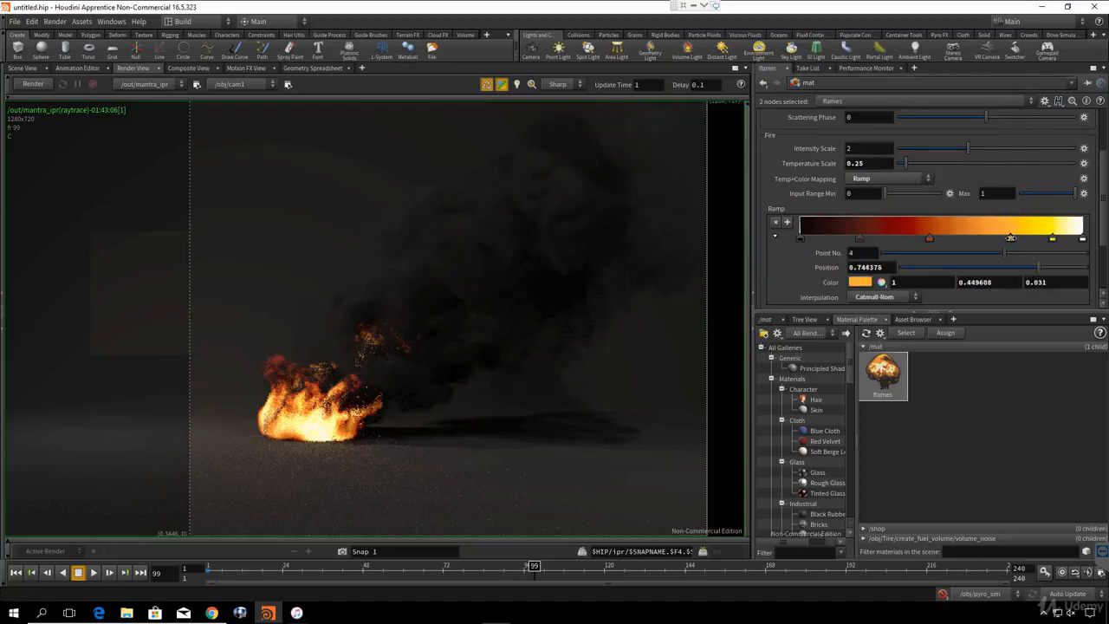
left_click_drag(1010, 238, 1010, 237)
left_click_drag(855, 239, 840, 238)
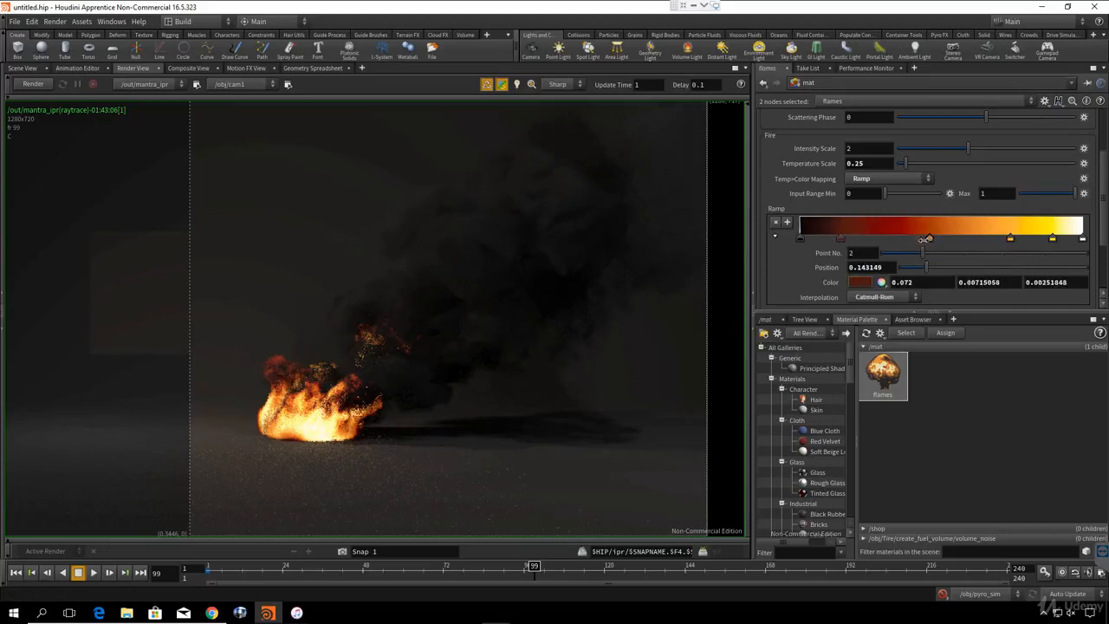
left_click_drag(929, 238, 923, 238)
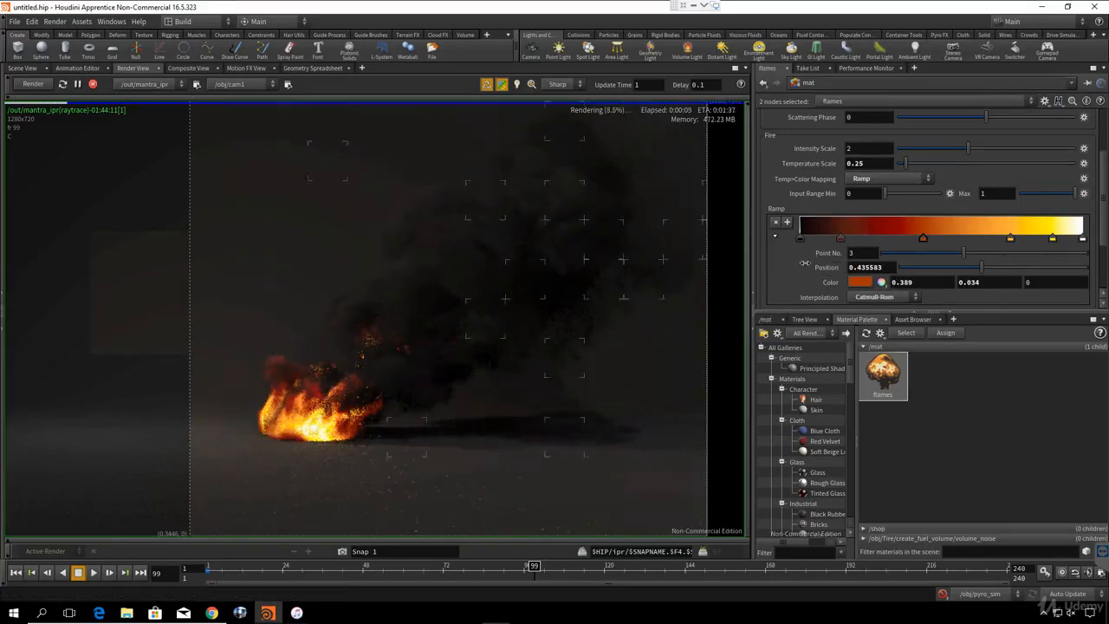
- Set the flames material's fire Intensity Scale to 3 and its smoke Density Scale to 0.5
scroll(809, 226, "up", 1)
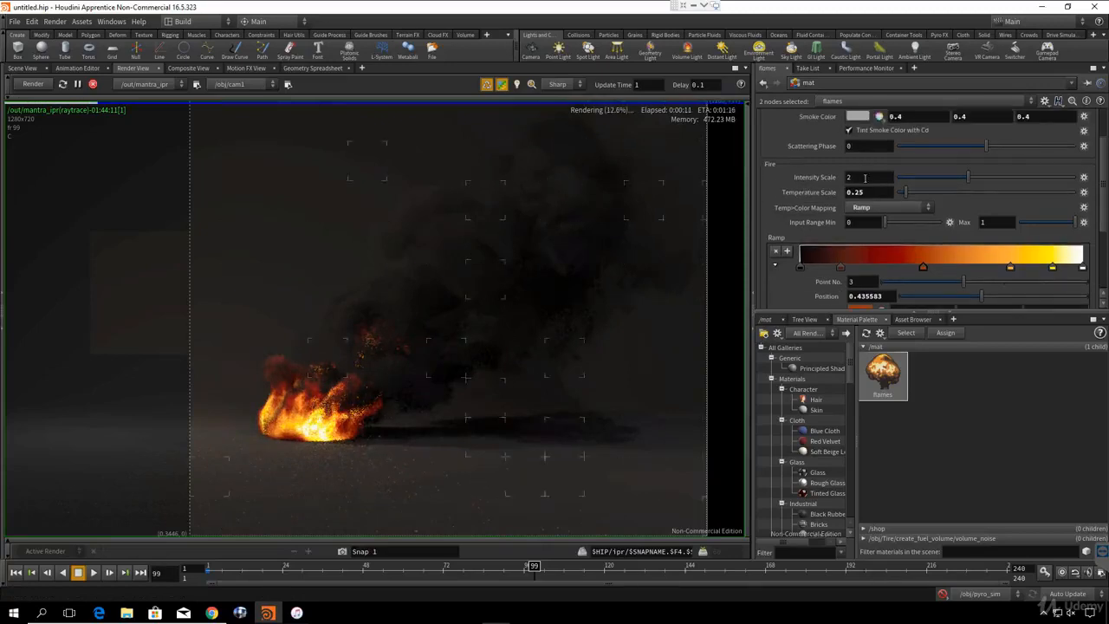
left_click(849, 177)
type("3")
key("Return")
scroll(801, 193, "up", 2)
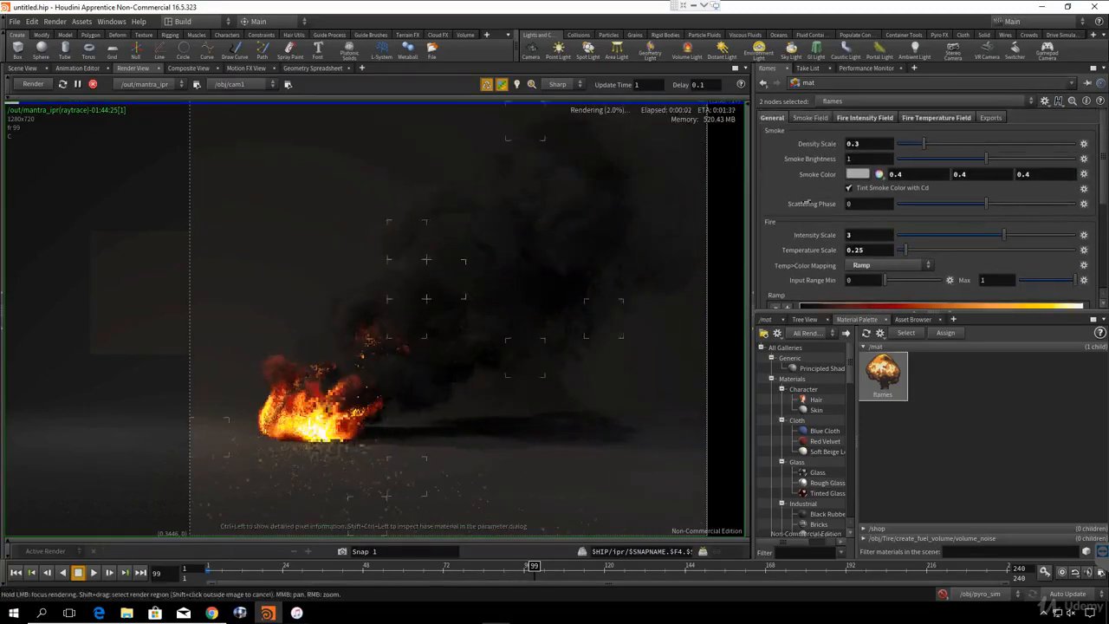
left_click_drag(810, 142, 819, 141)
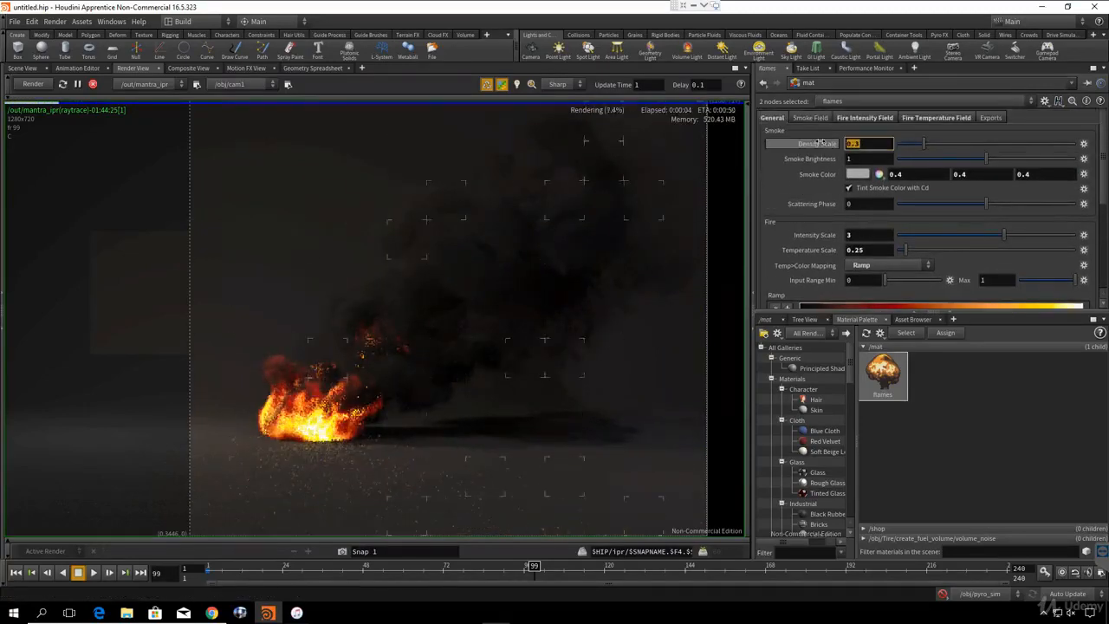
type("0.5")
key("Return")
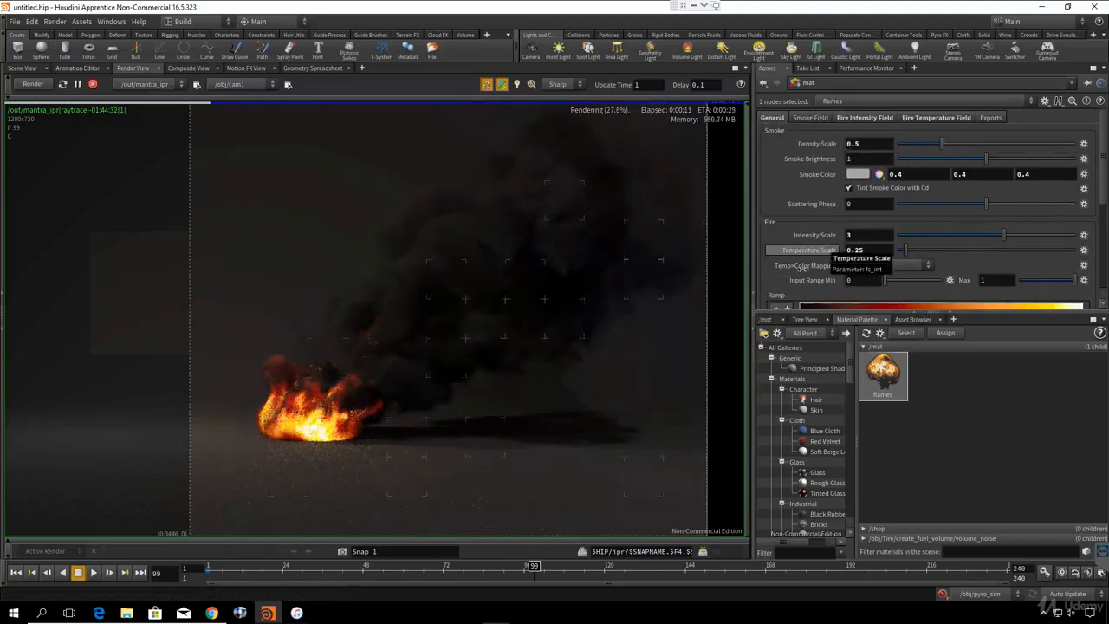
- Shift the fire ramp's dark red second point to about 0.18, and remove that point from the ramp
scroll(822, 281, "down", 1)
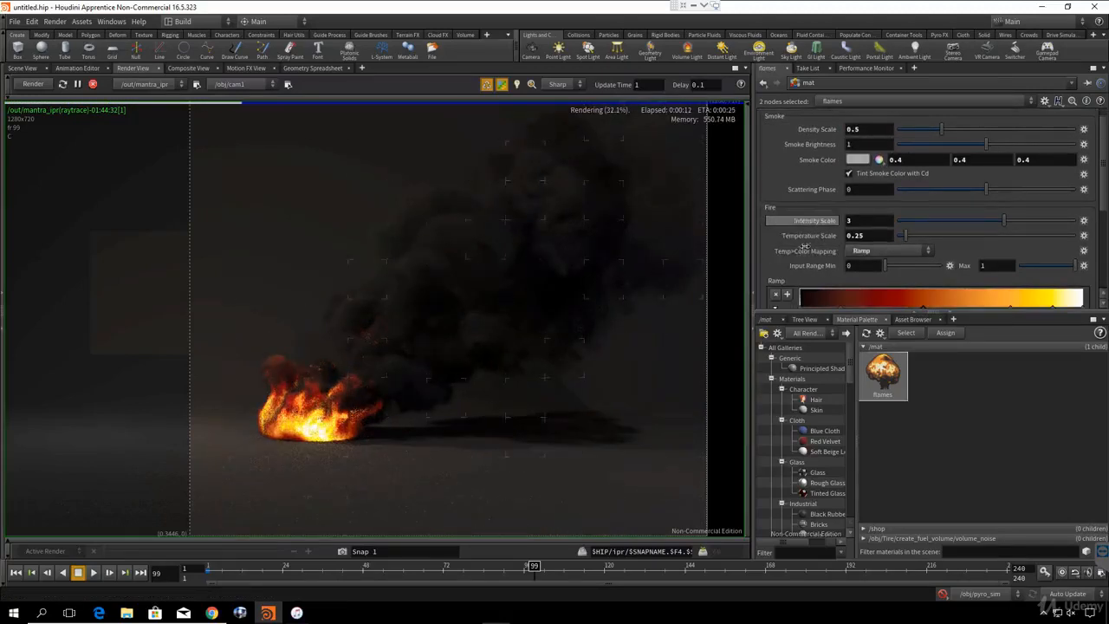
scroll(815, 229, "down", 3)
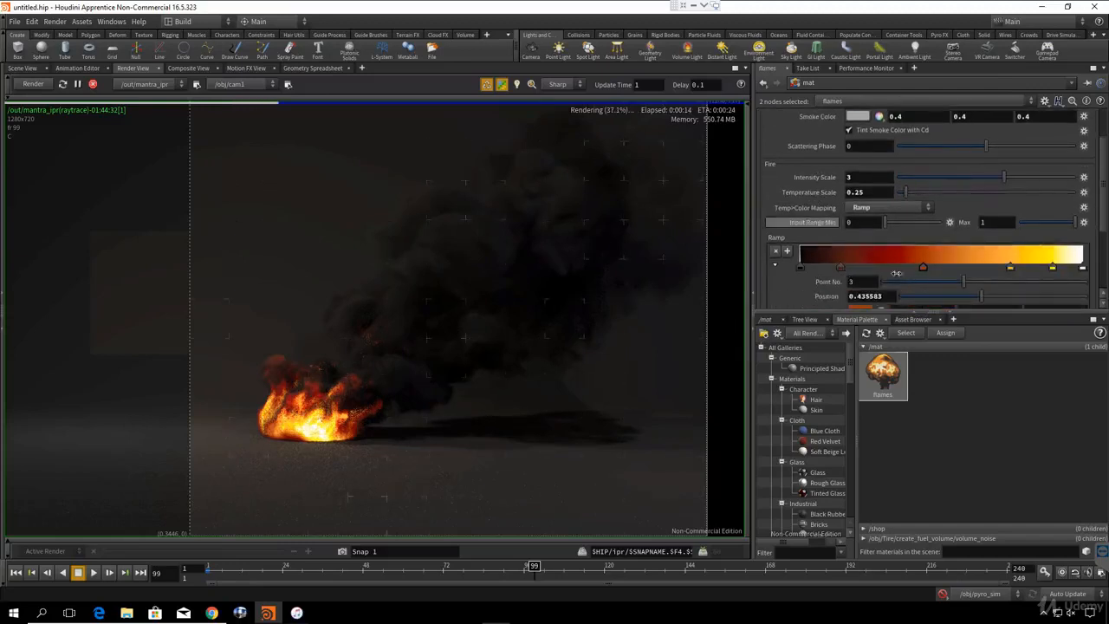
scroll(979, 275, "down", 1)
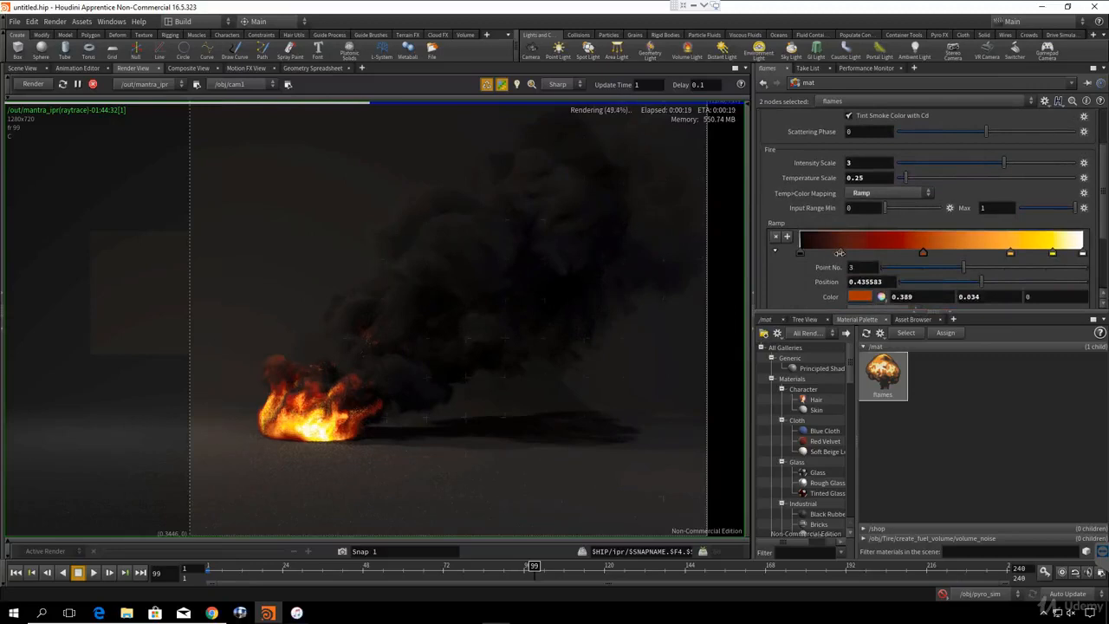
left_click_drag(843, 252, 851, 252)
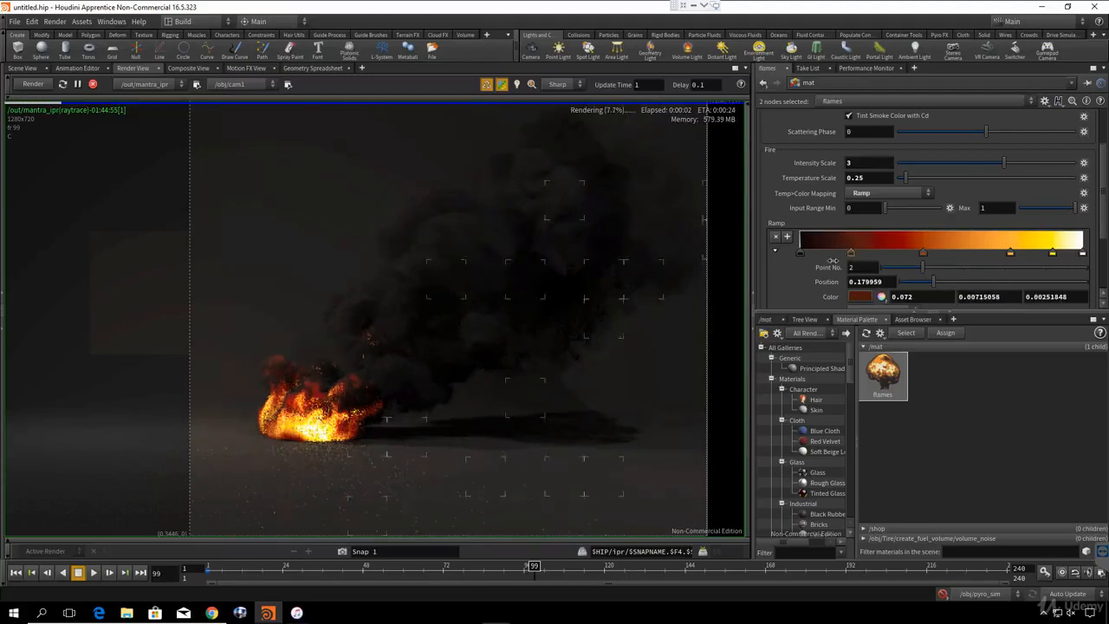
left_click_drag(850, 252, 808, 283)
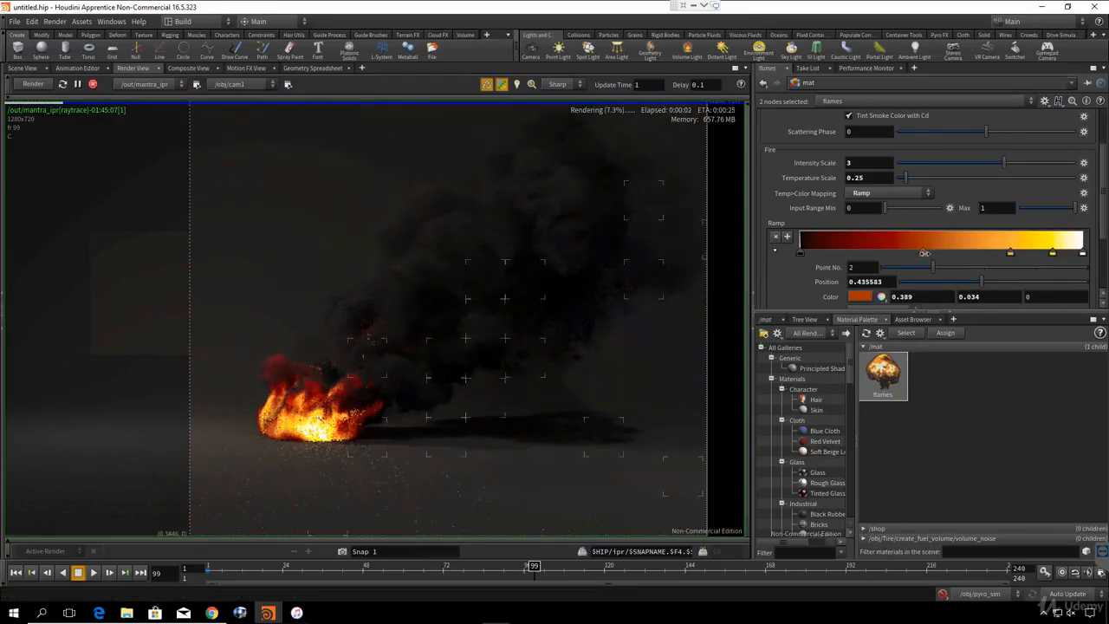
- Move the fire ramp's red-orange point to about 0.495, the orange point to about 0.648 and the yellow point to about 0.924
left_click_drag(925, 252, 940, 252)
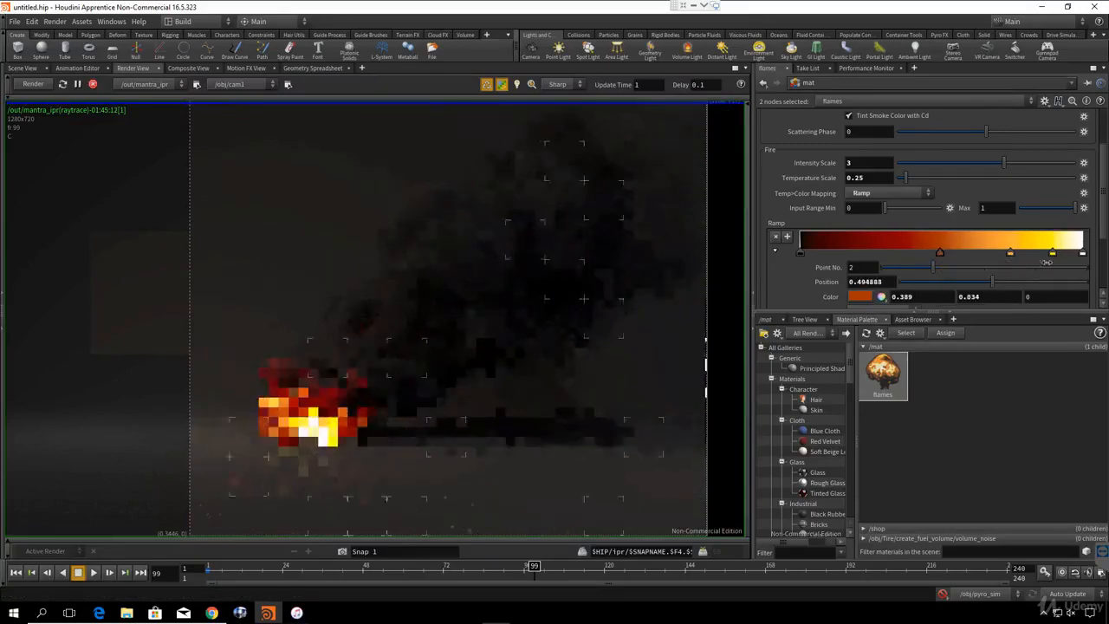
left_click_drag(1009, 252, 982, 253)
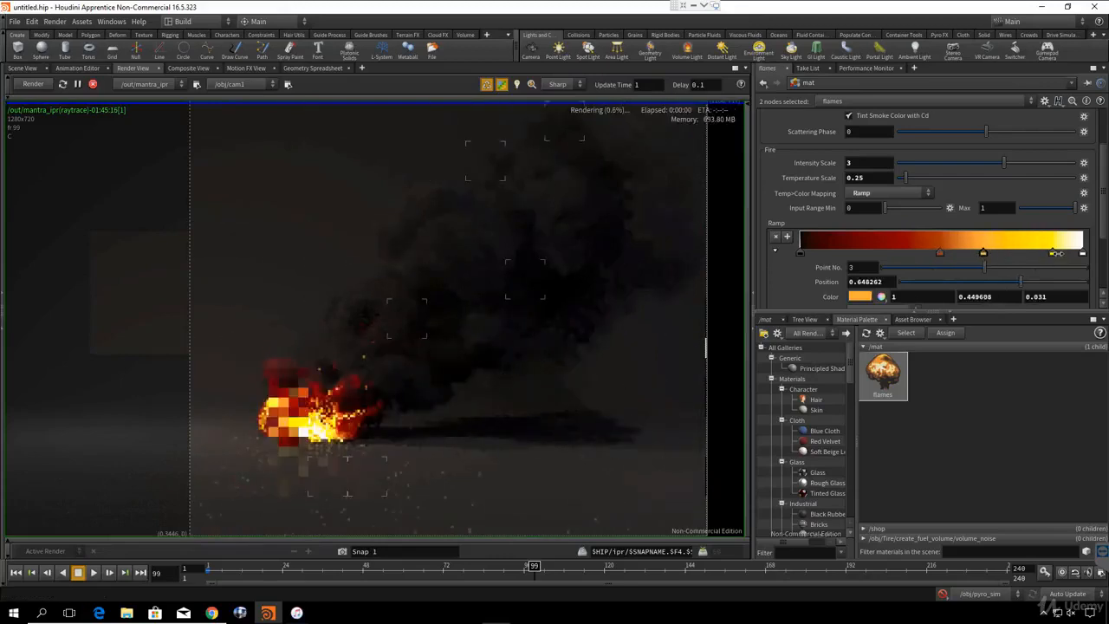
left_click_drag(1056, 252, 1060, 252)
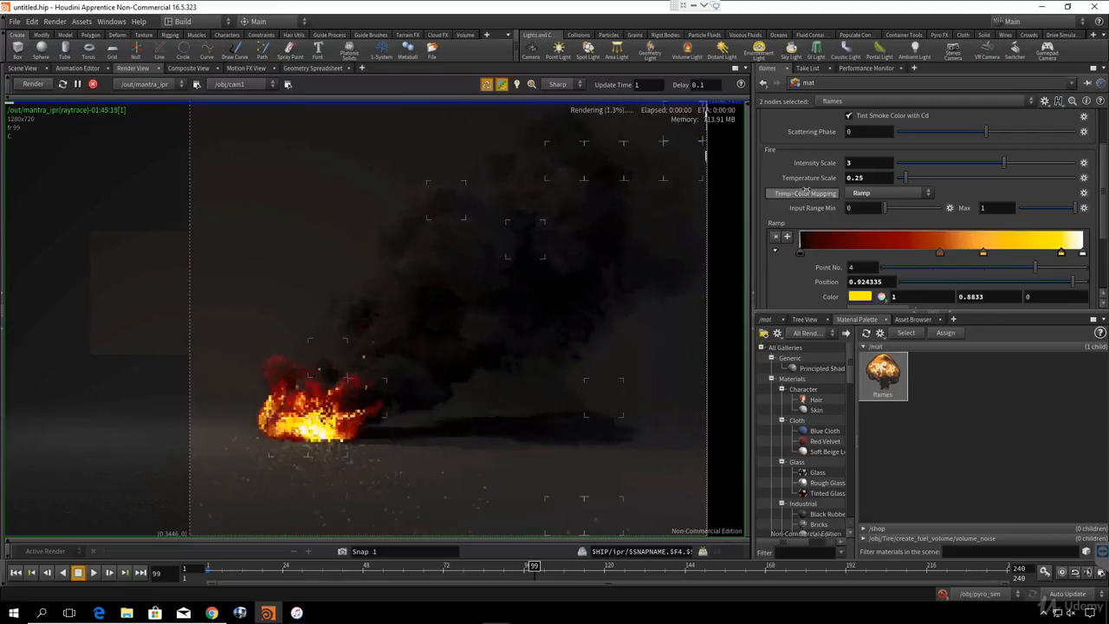
- Try a Shadow Density of 0 on the flames material, undo the change and reselect the material
scroll(805, 190, "up", 3)
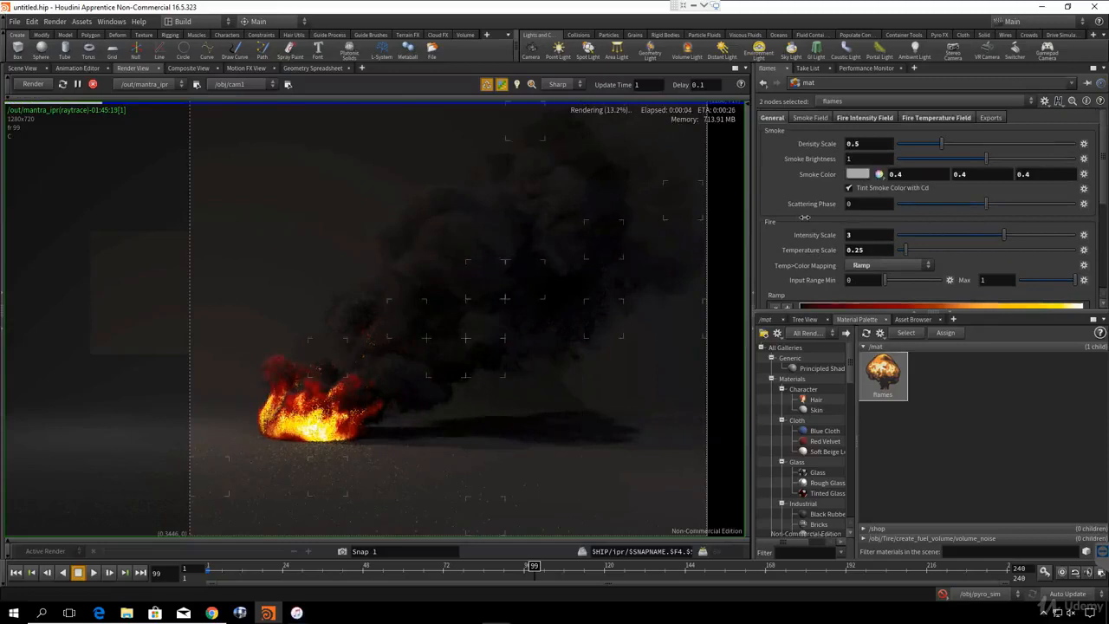
scroll(807, 224, "down", 5)
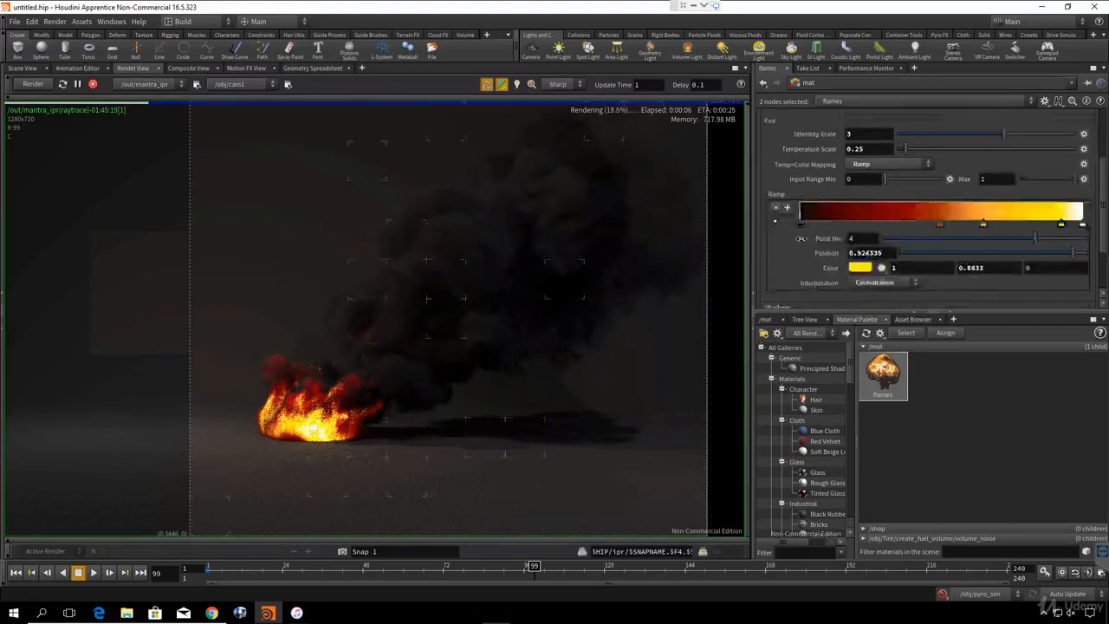
scroll(798, 238, "down", 1)
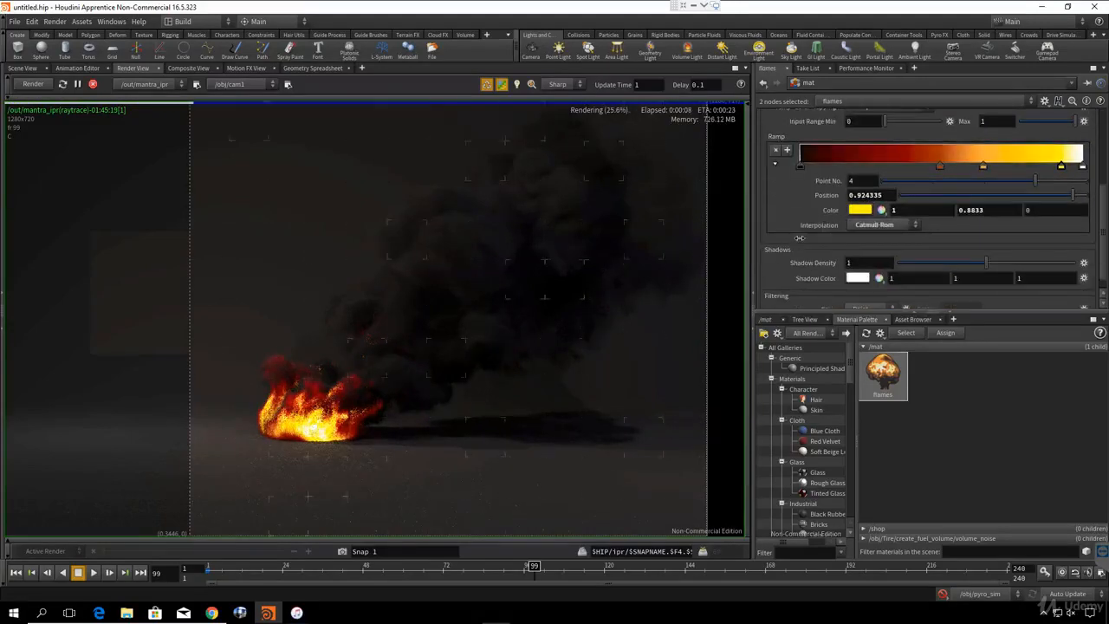
scroll(799, 237, "down", 1)
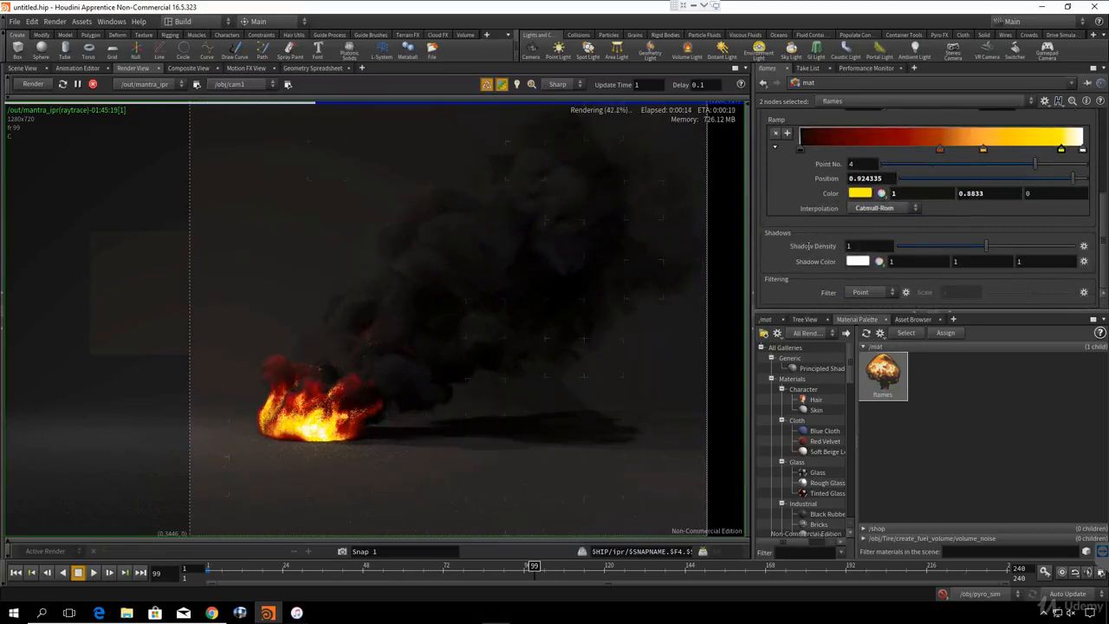
left_click_drag(856, 246, 811, 246)
type("0")
key("Return")
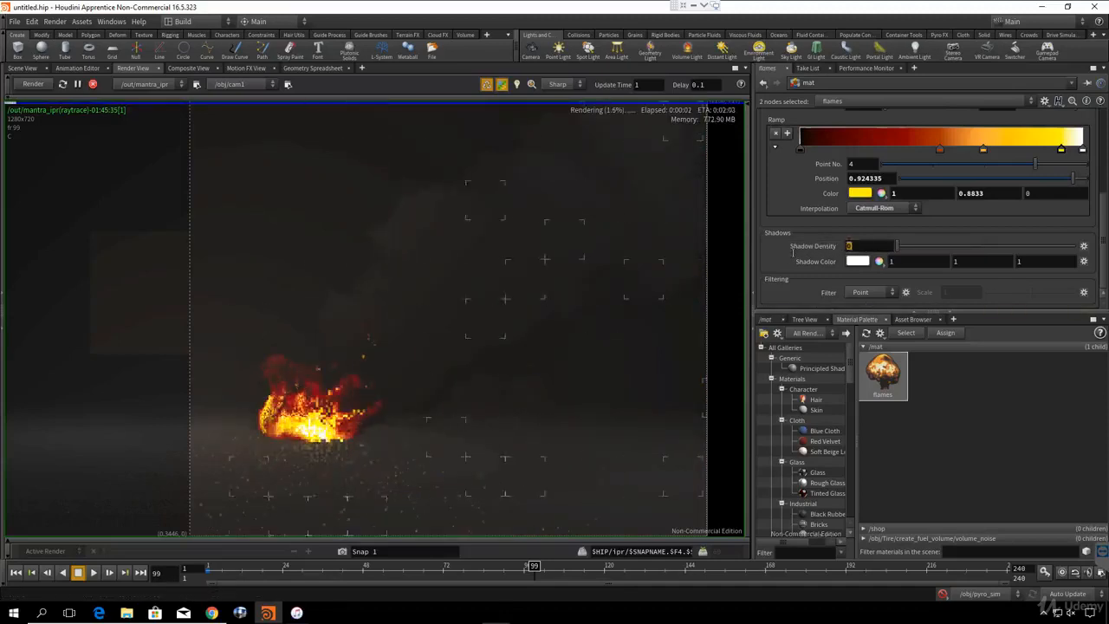
key("ctrl+z")
key("ctrl+z")
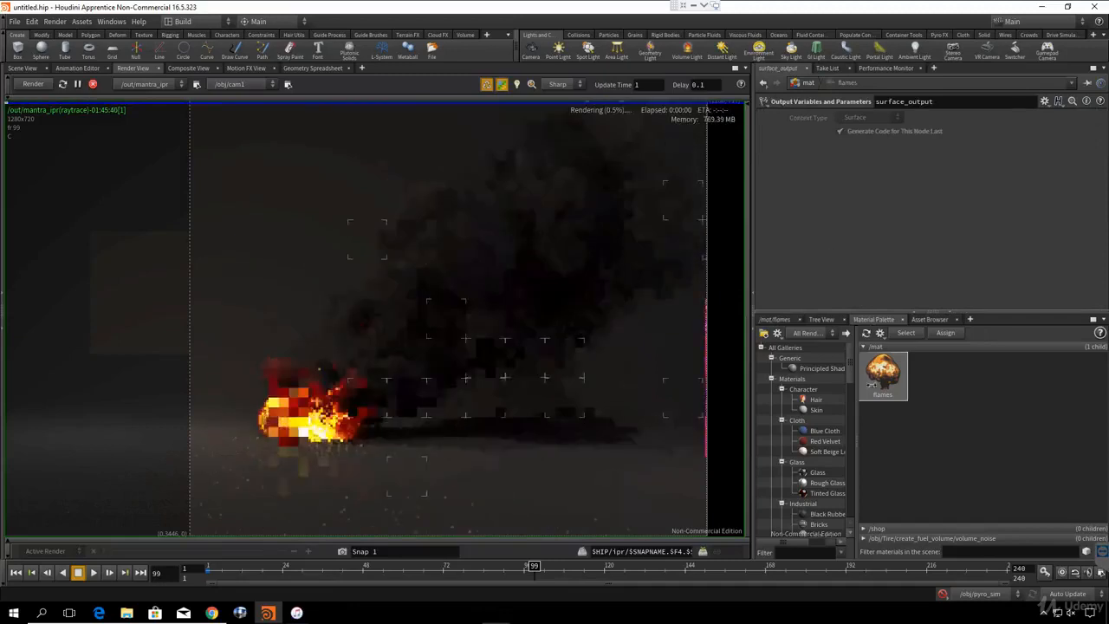
left_click(870, 381)
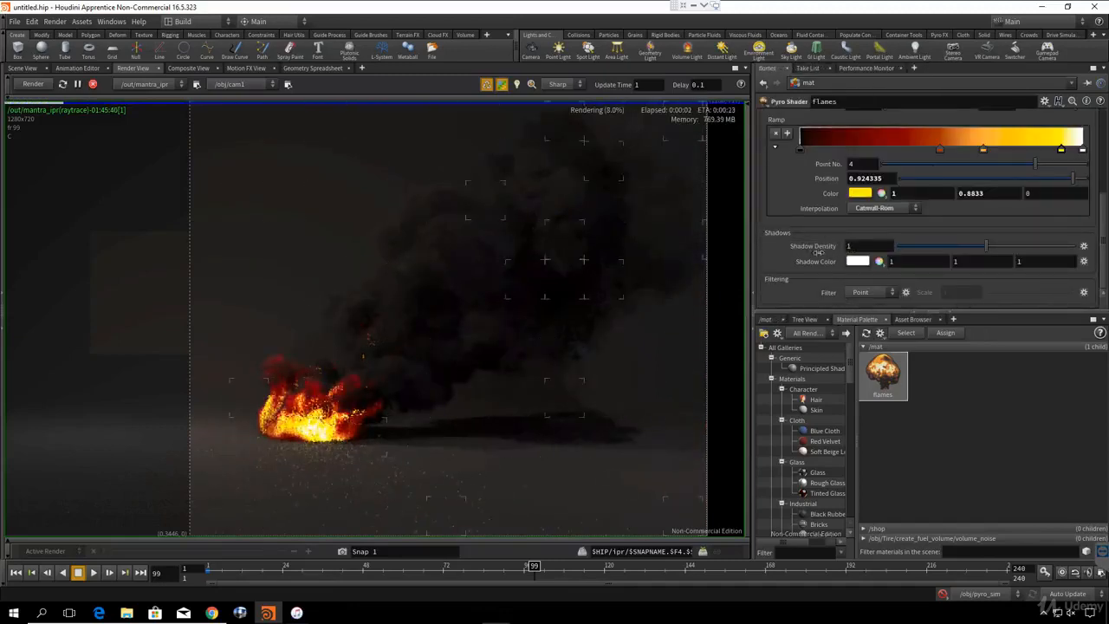
scroll(814, 247, "up", 5)
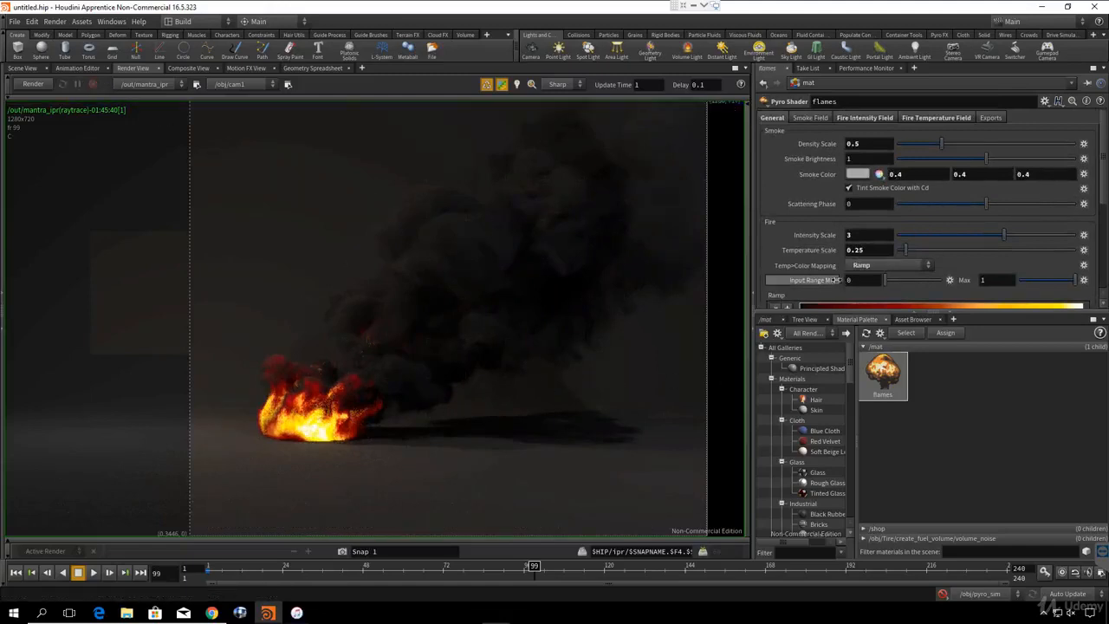
- Switch the network view from the materials to the object level and select the pyro_import geometry
left_click(764, 320)
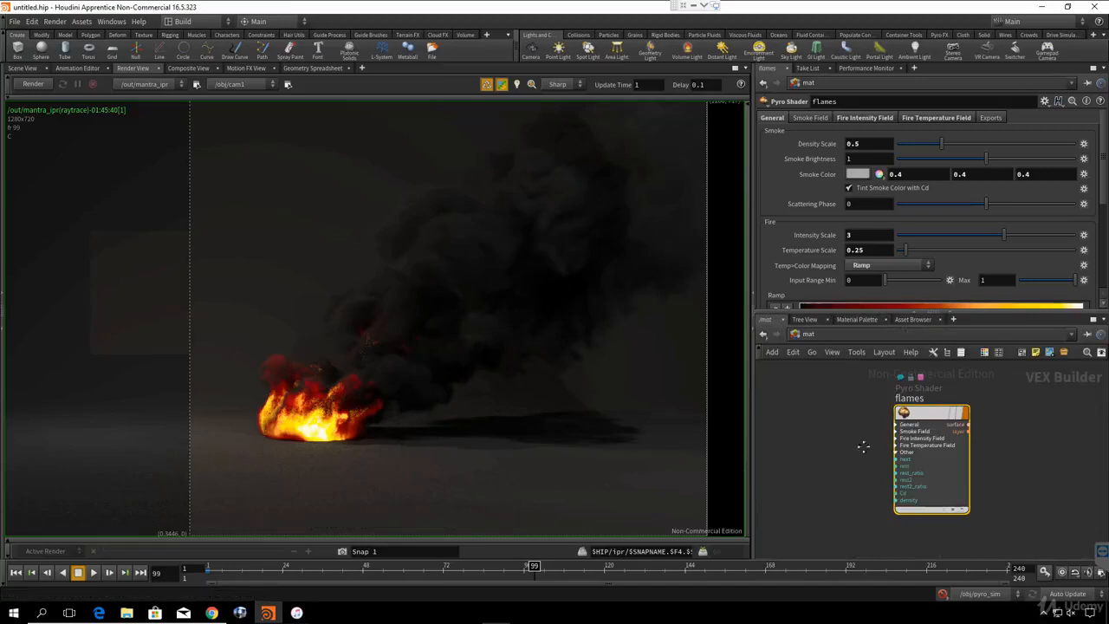
middle_click_drag(863, 445, 901, 471)
scroll(833, 448, "down", 2)
scroll(834, 434, "up", 1)
left_click(814, 338)
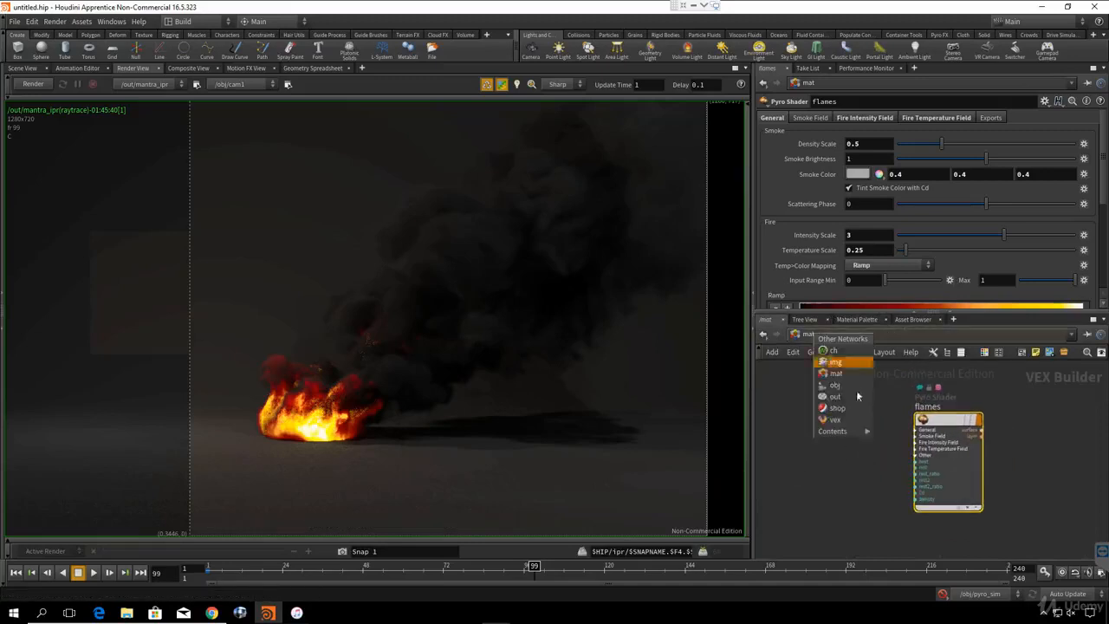
left_click(832, 396)
middle_click_drag(952, 448, 1067, 464)
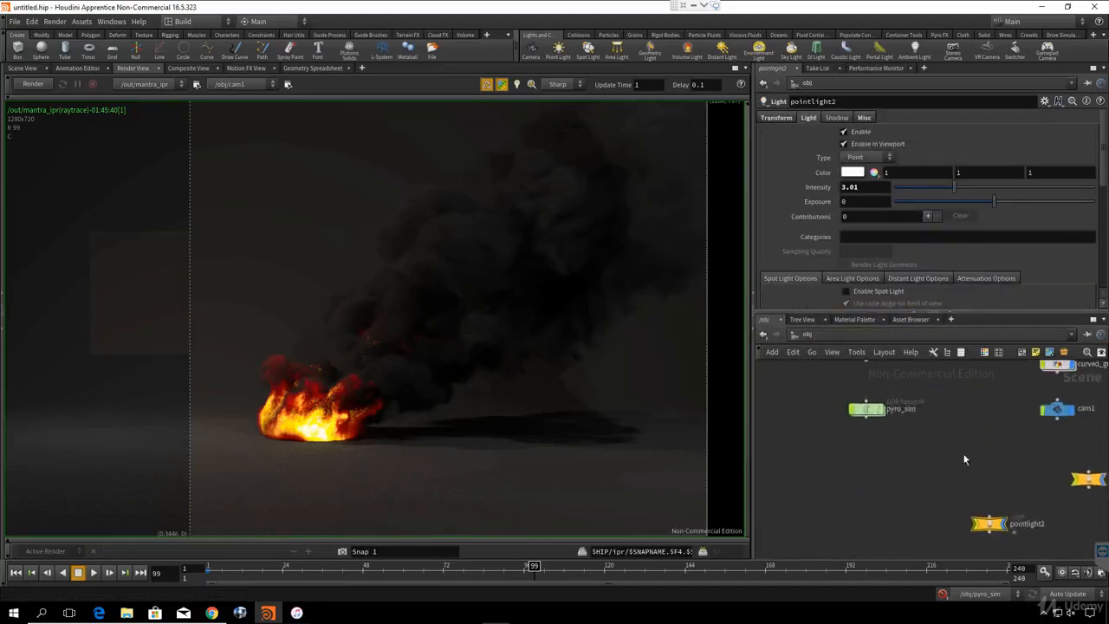
mouse_move(955, 387)
middle_mouse_down()
mouse_move(965, 473)
mouse_move(1003, 502)
middle_mouse_up()
left_click_drag(865, 444, 967, 490)
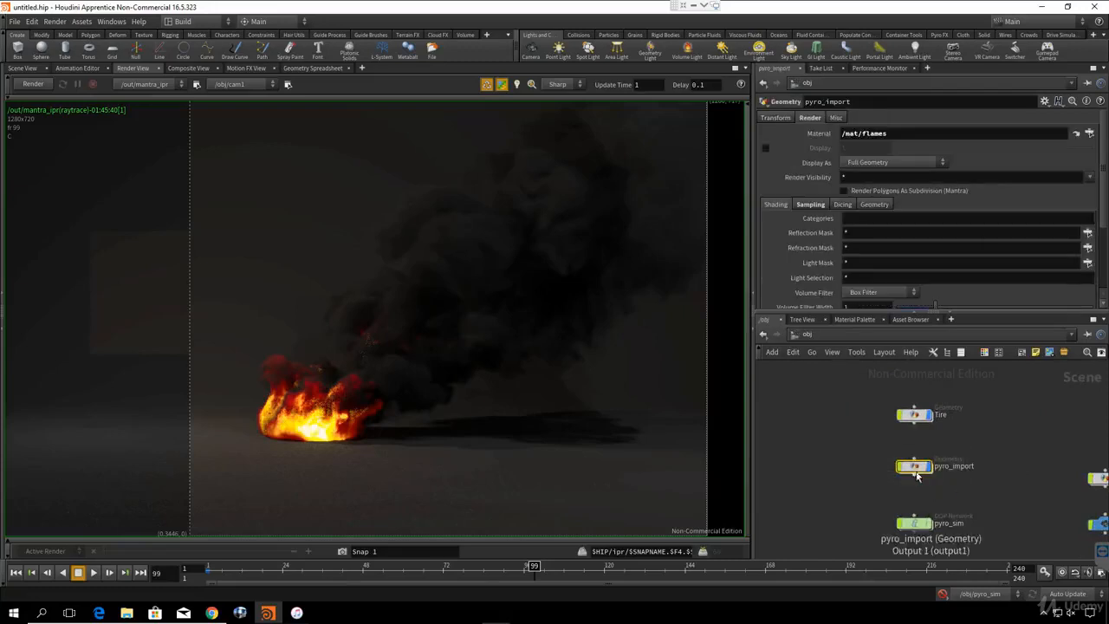
left_click_drag(827, 447, 967, 490)
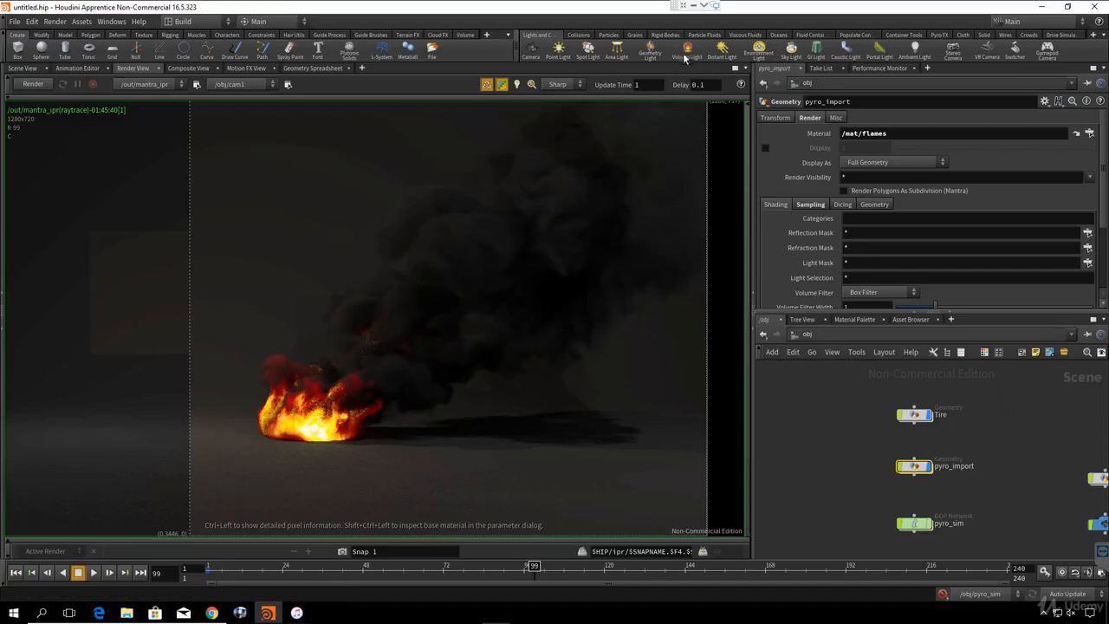
- Create a volume light from pyro_import in the scene view, and place its node below pointlight2
left_click(23, 68)
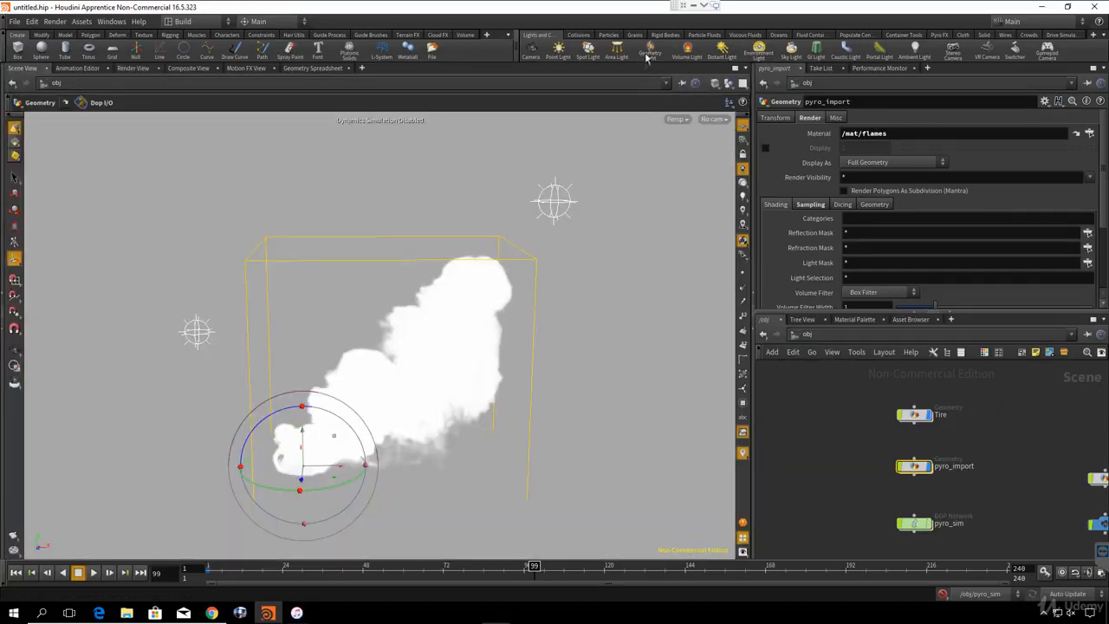
left_click_drag(864, 450, 976, 492)
left_click(686, 52)
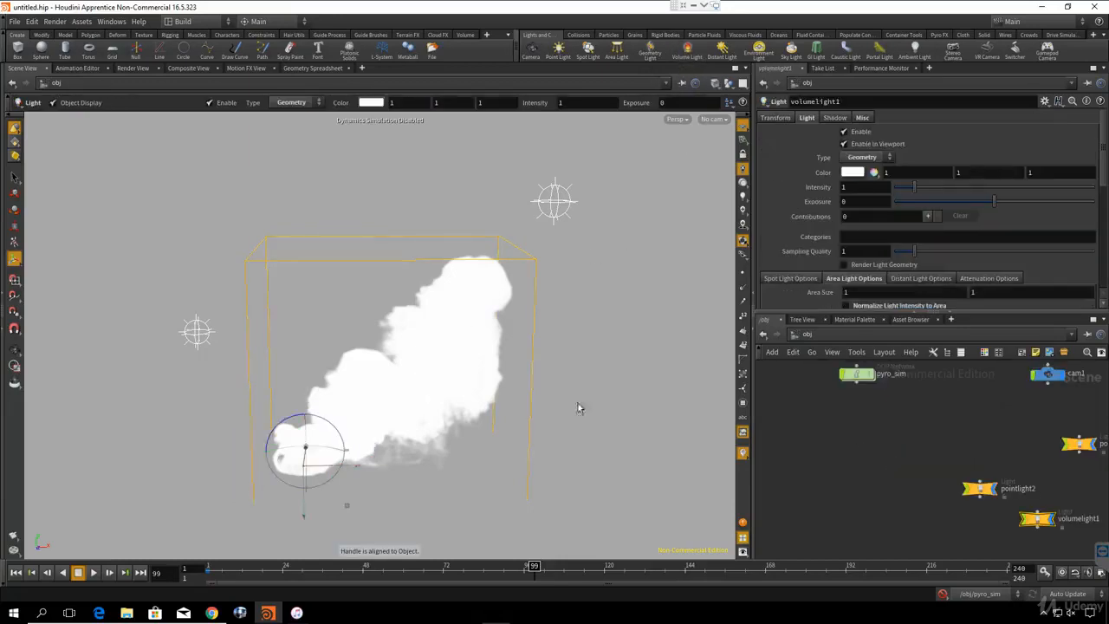
middle_click_drag(918, 467, 829, 404)
left_click_drag(948, 458, 892, 501)
middle_click_drag(933, 457, 939, 445)
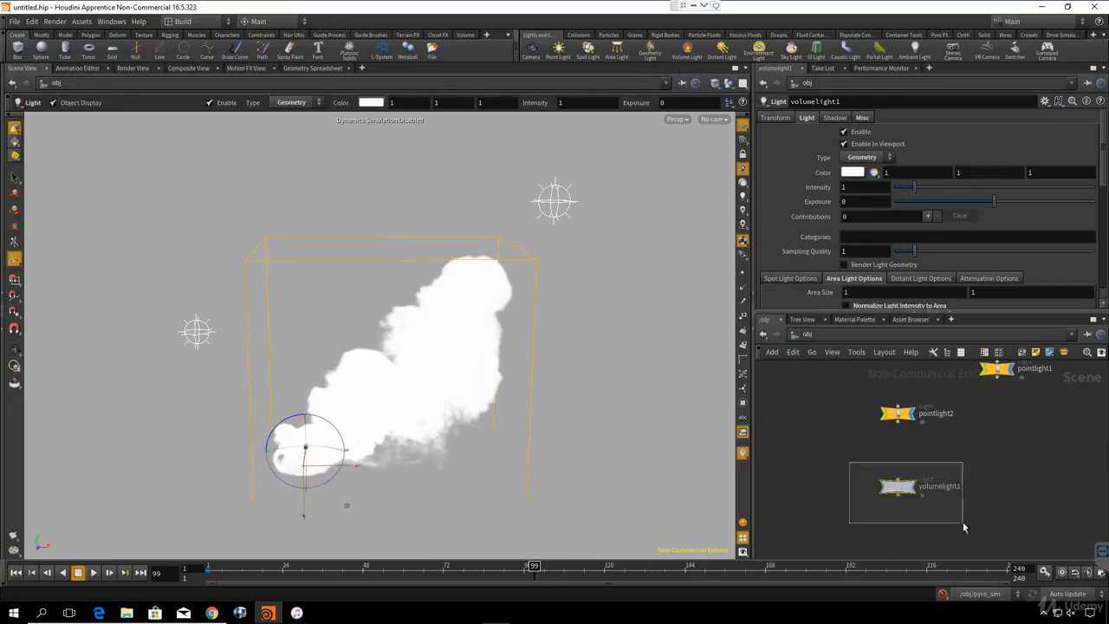
- Examine the volume light's material and Geometry Object settings, and inspect the pyro_import object it references
scroll(814, 221, "down", 8)
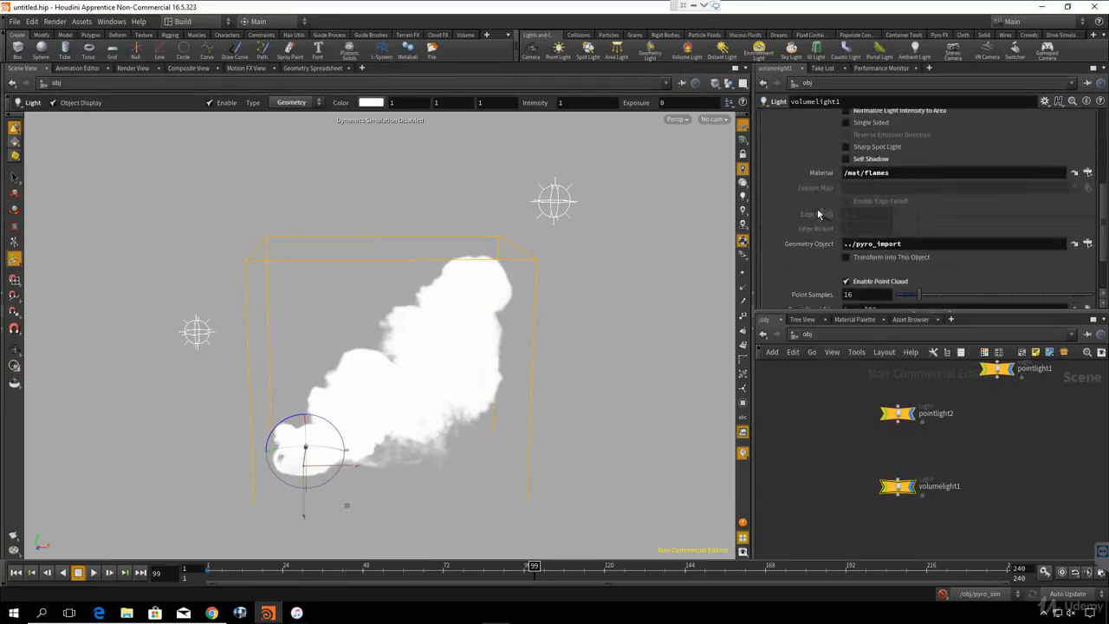
scroll(886, 228, "down", 1)
left_click_drag(916, 214, 846, 215)
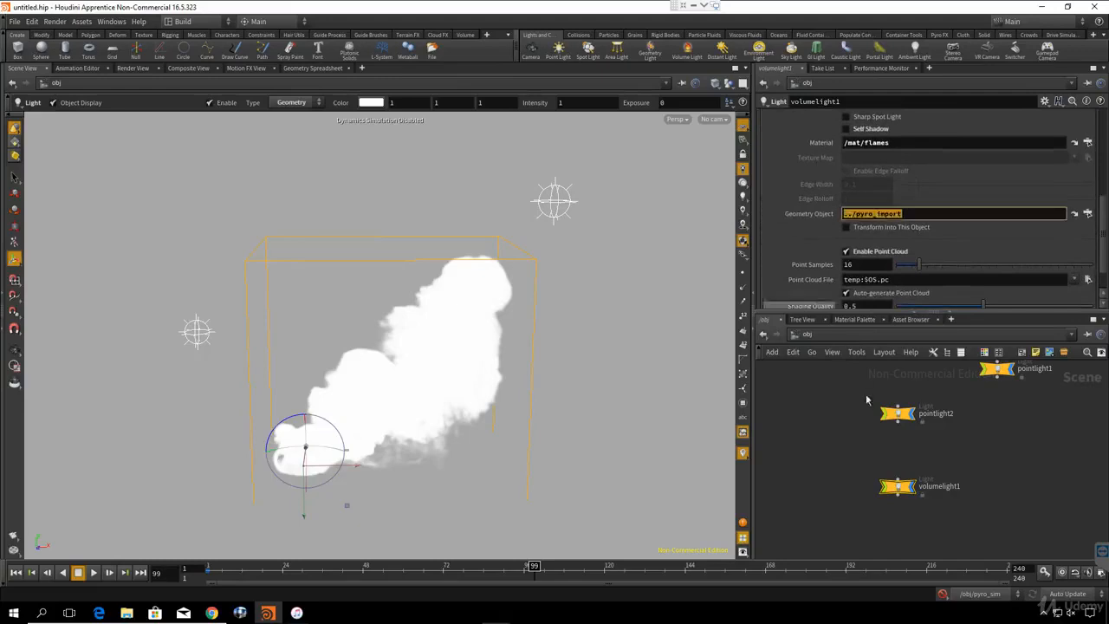
middle_click_drag(854, 434, 846, 558)
middle_click_drag(861, 488, 991, 531)
left_click(901, 414)
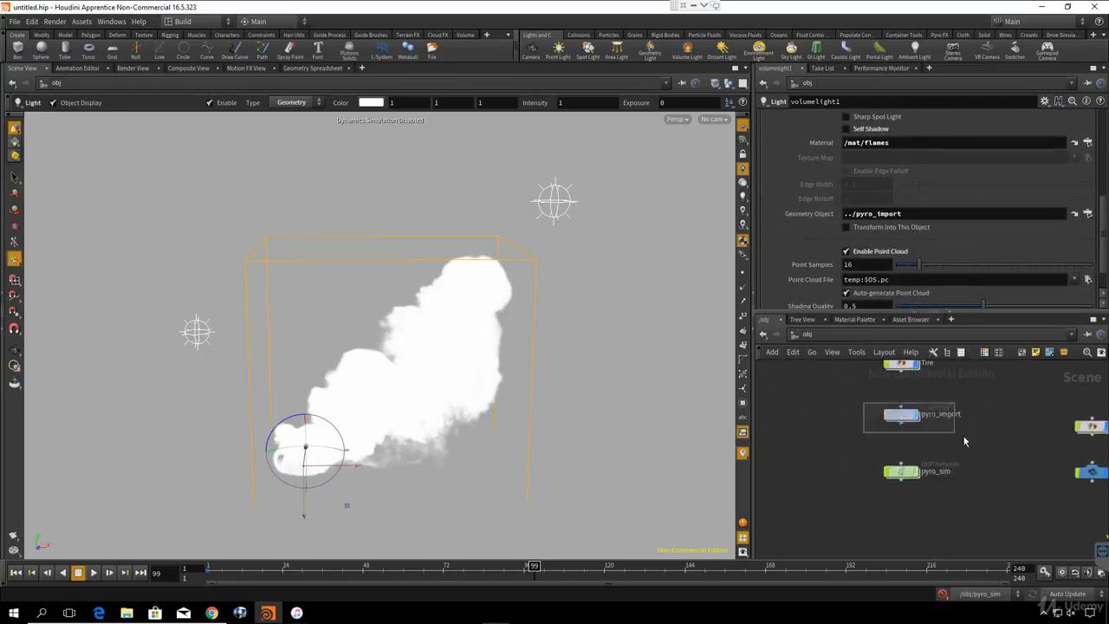
middle_click_drag(922, 478, 847, 337)
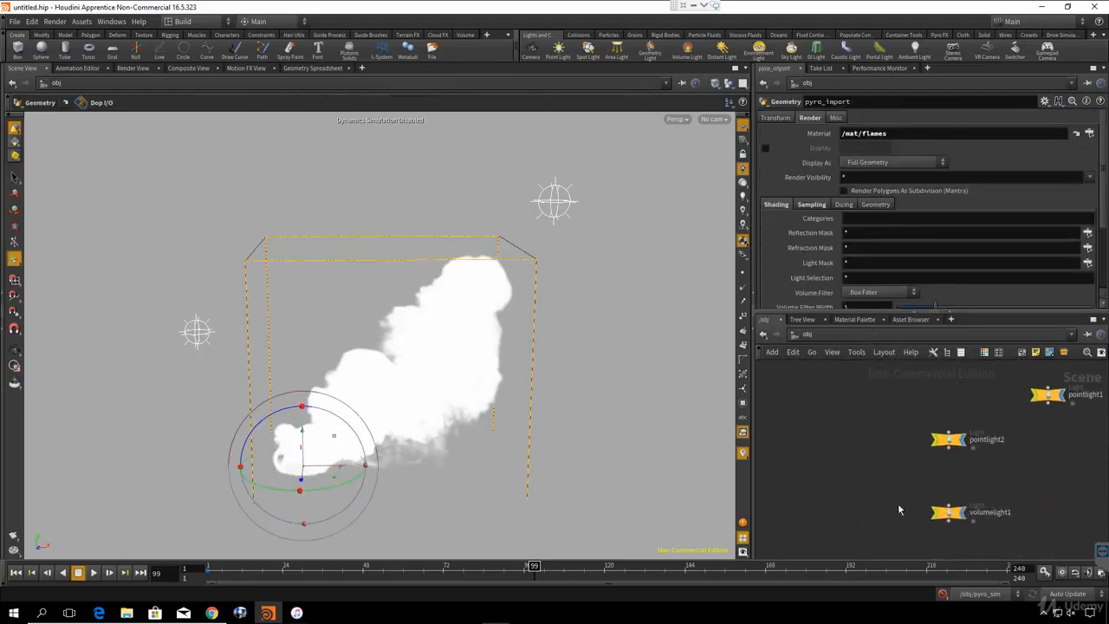
- Select the volume light and start a new render of the scene through cam1
left_click_drag(901, 502, 1039, 560)
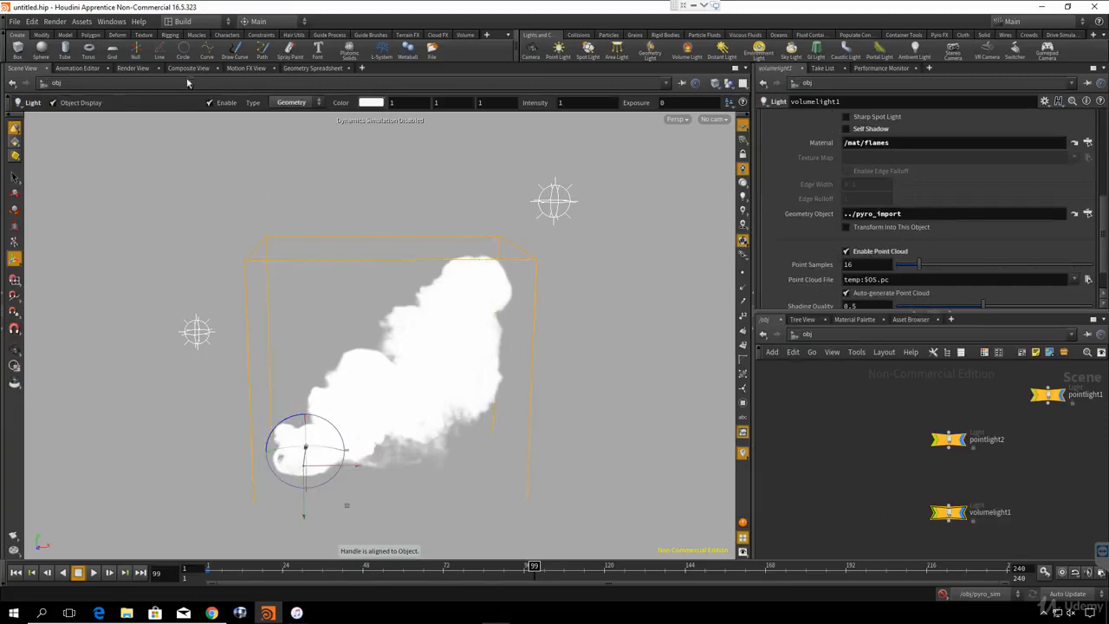
left_click(132, 68)
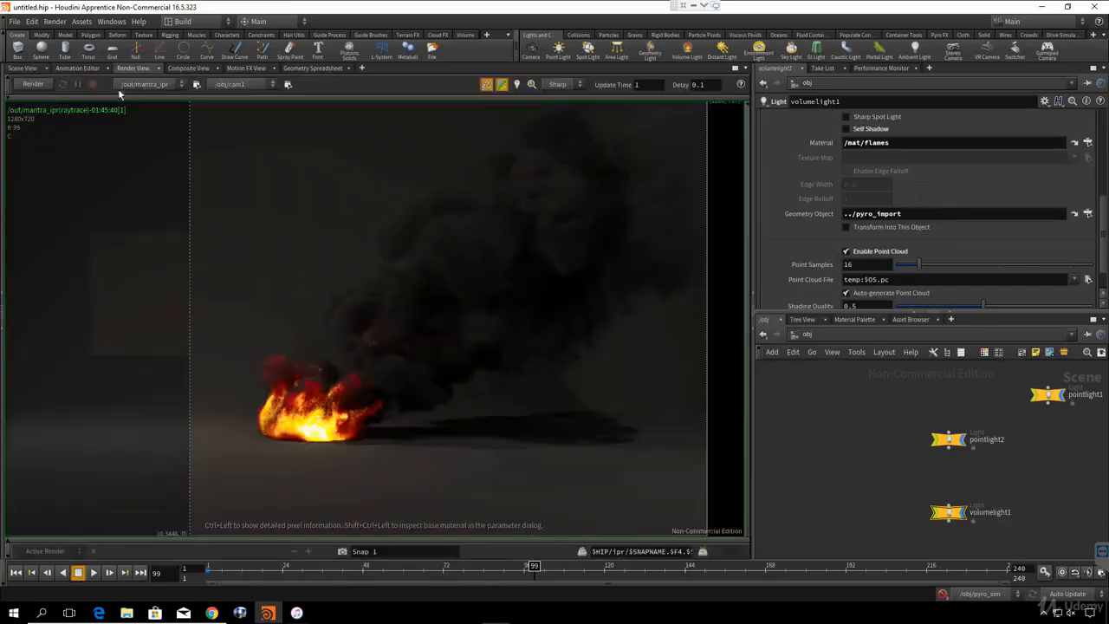
left_click(32, 83)
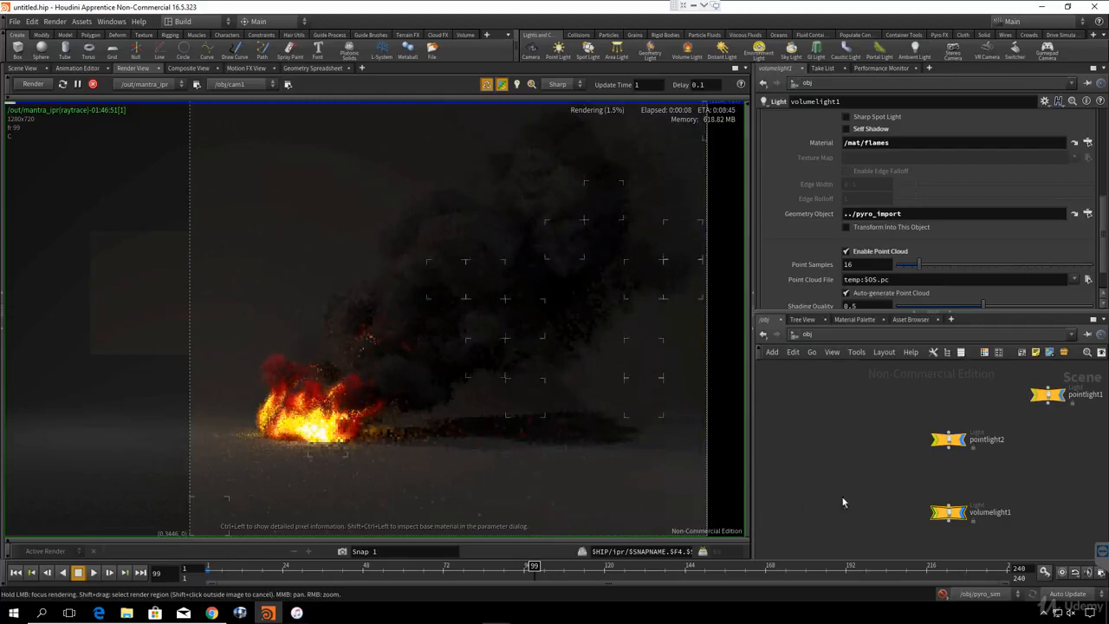
- Set the volume light's Intensity to 2 and review its remaining light settings
middle_click_drag(922, 491, 858, 469)
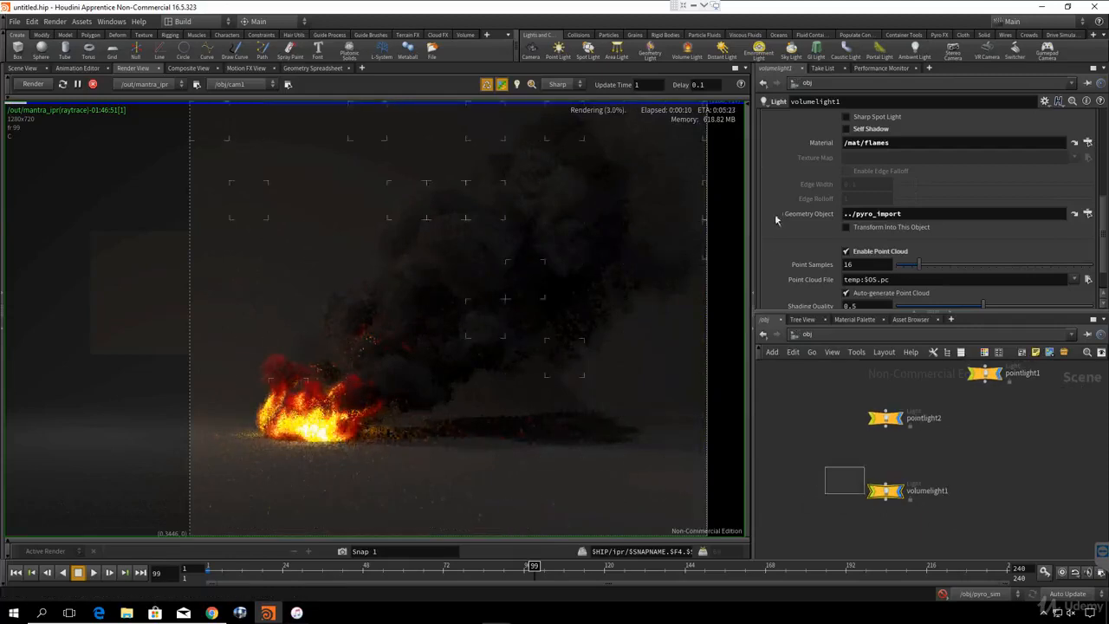
scroll(798, 253, "up", 3)
scroll(798, 252, "up", 5)
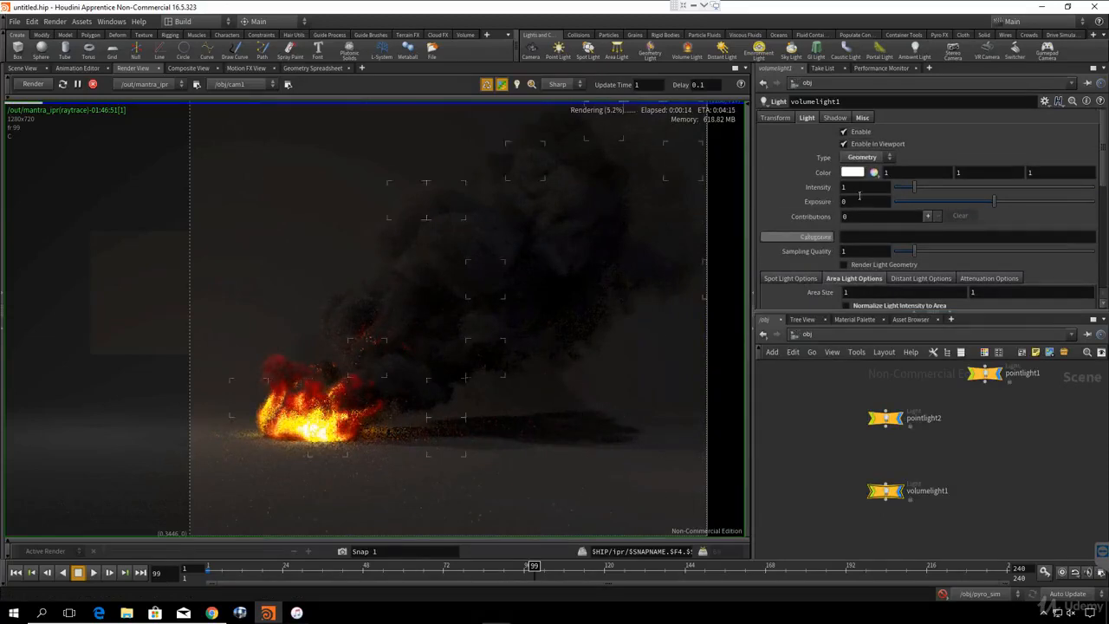
left_click(862, 194)
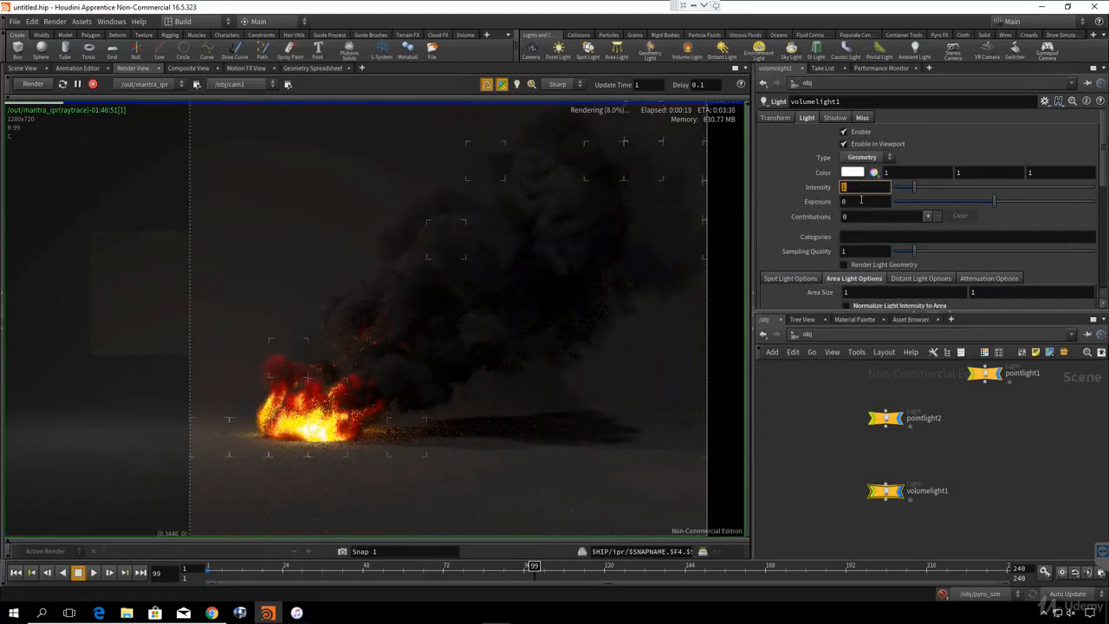
type("2")
key("Return")
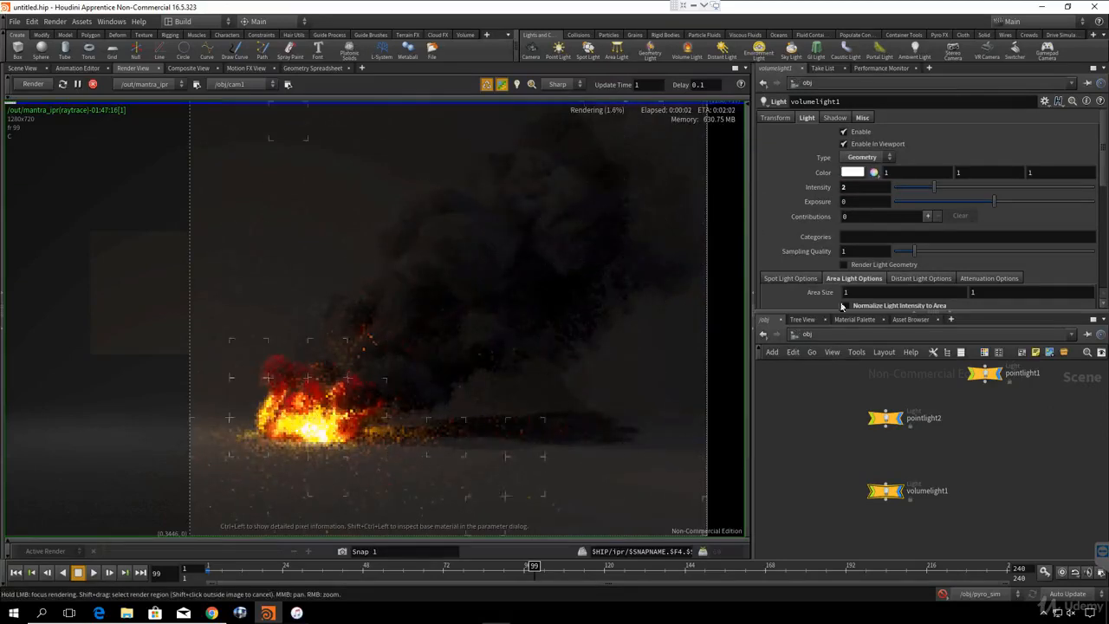
scroll(802, 247, "down", 3)
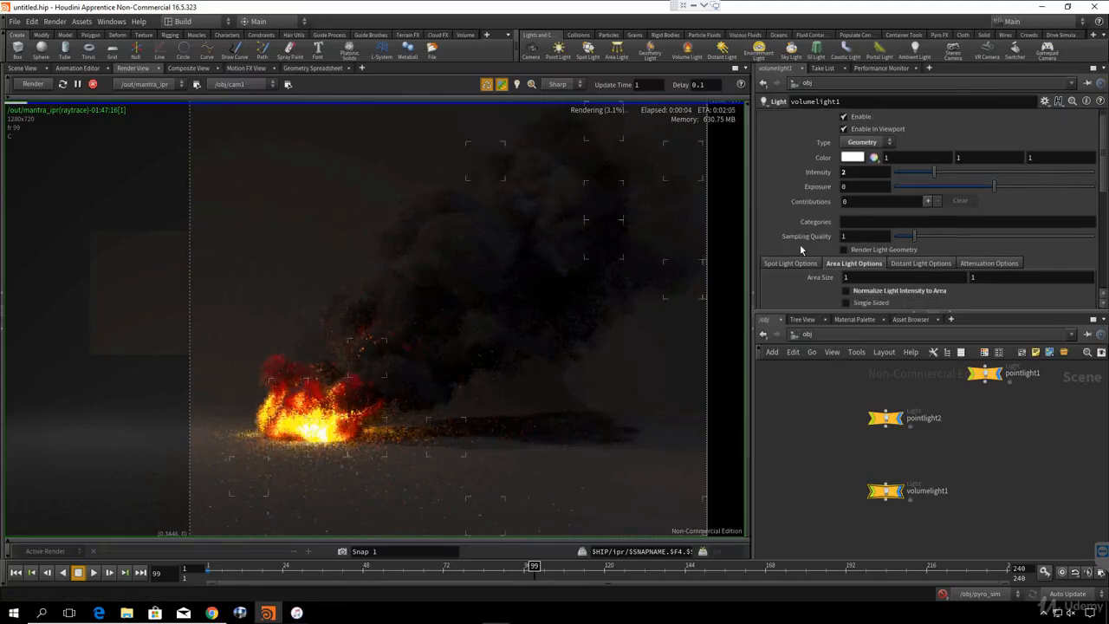
scroll(796, 251, "up", 3)
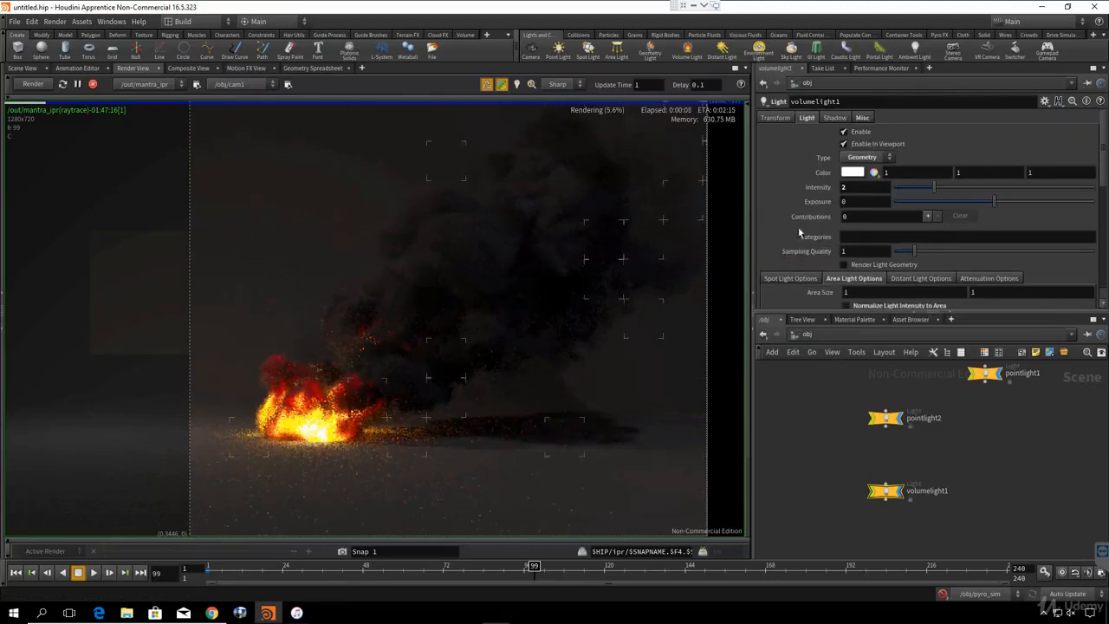
- Stop the running render and set the volume light's Sampling Quality to 3
left_click(884, 418)
left_click(884, 490)
left_click(93, 84)
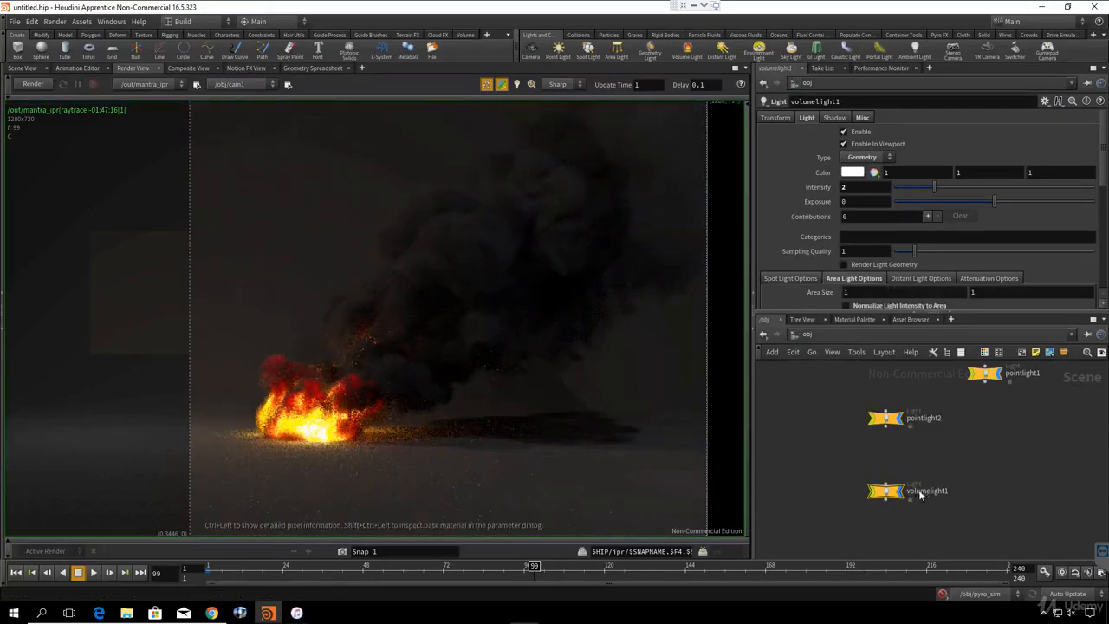
middle_click_drag(912, 460, 942, 465)
left_click_drag(972, 465, 867, 529)
left_click_drag(873, 483, 993, 537)
left_click(862, 253)
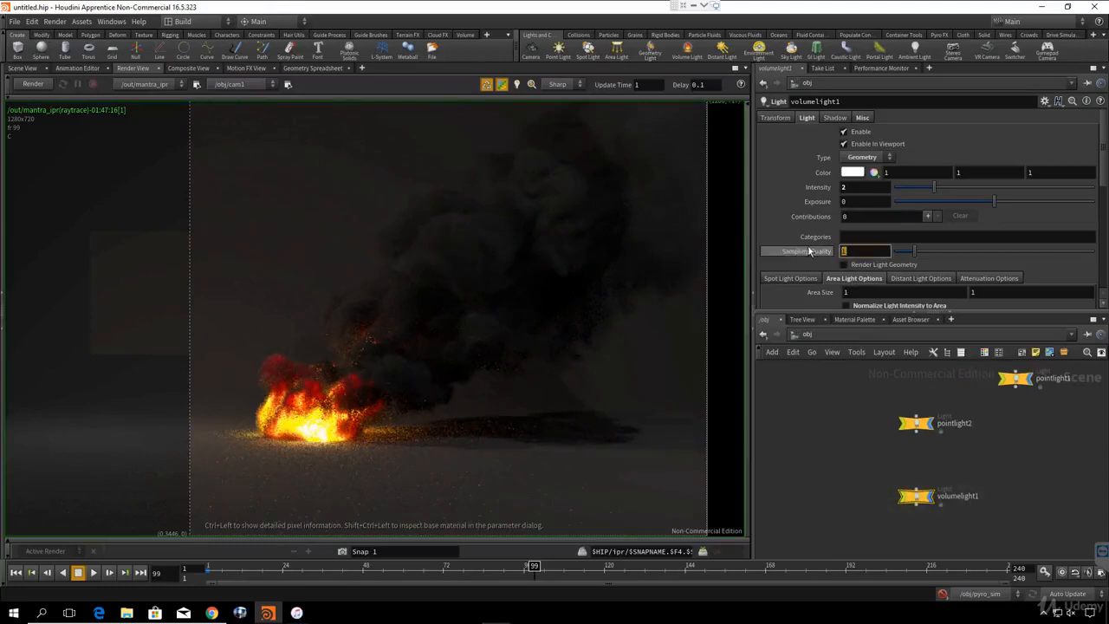
type("3")
key("Return")
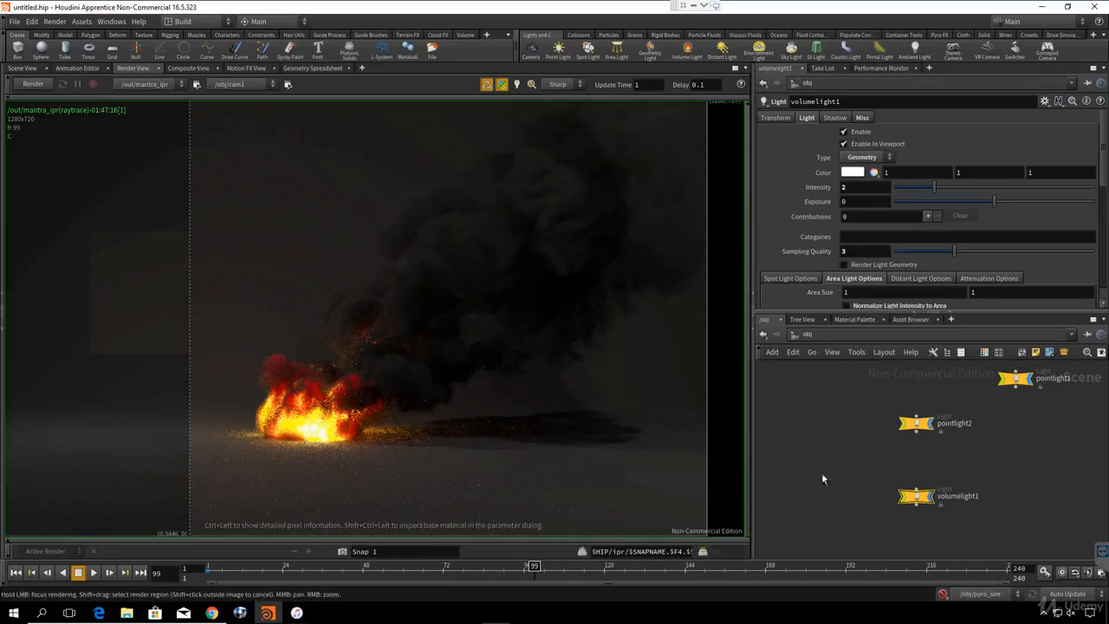
- Add a Principled Shader from the material gallery to the scene's materials and place its node clear of the flames material
left_click(852, 319)
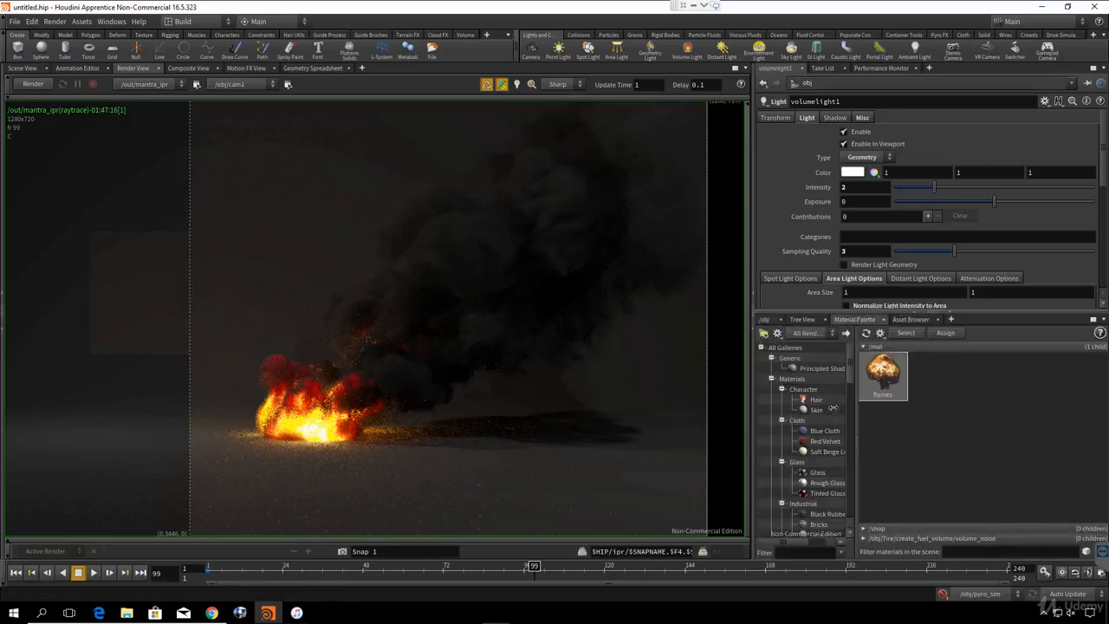
left_click_drag(815, 368, 936, 386)
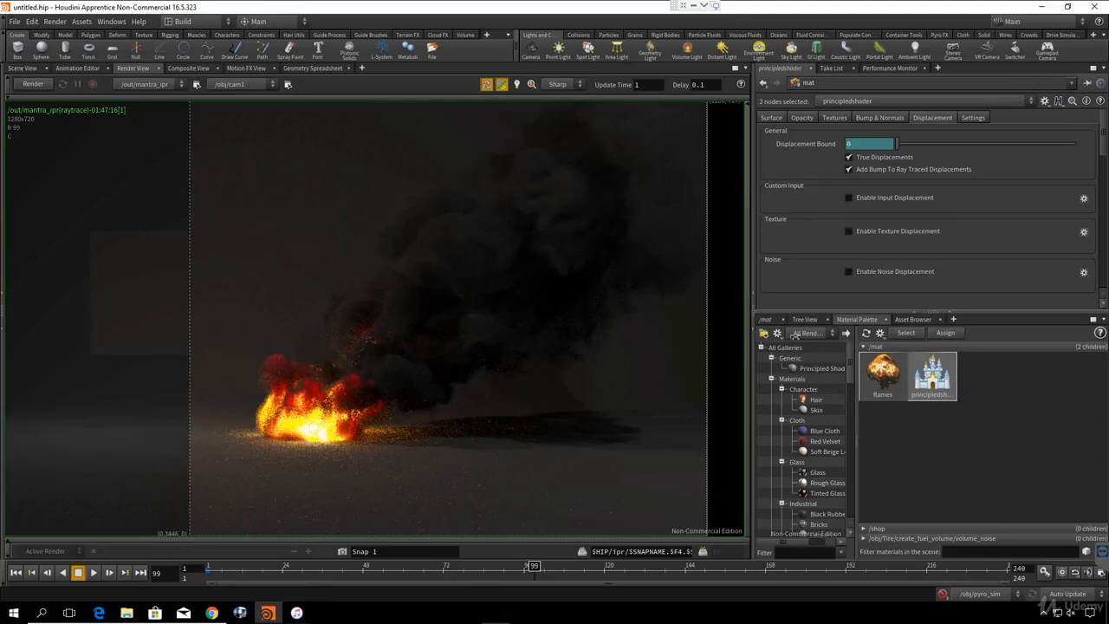
left_click(766, 319)
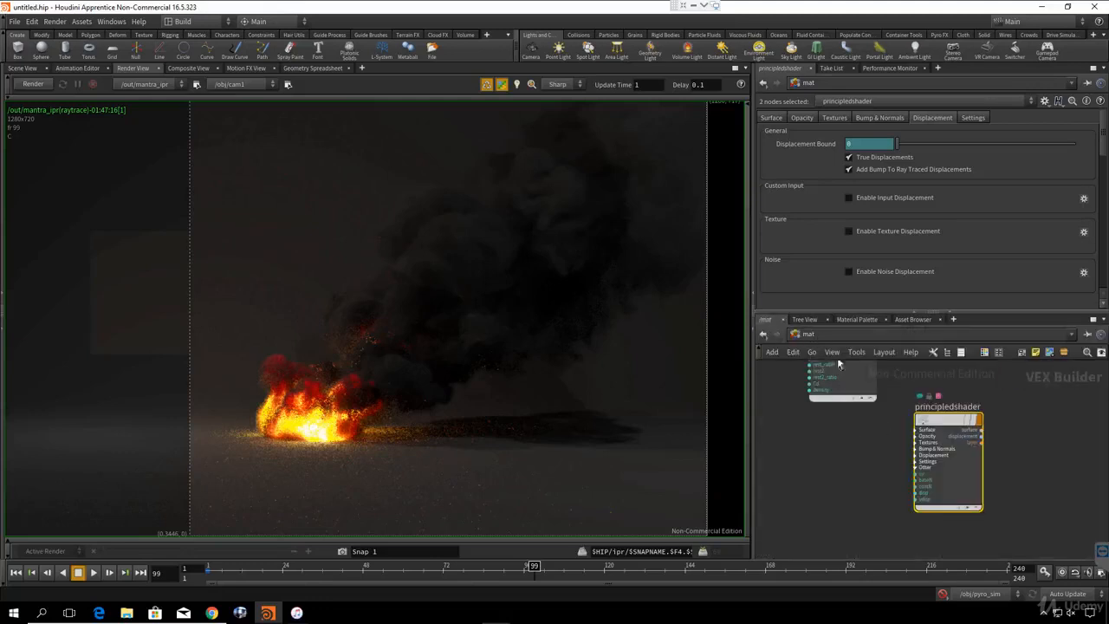
left_click_drag(950, 455, 952, 507)
middle_click_drag(961, 390, 957, 360)
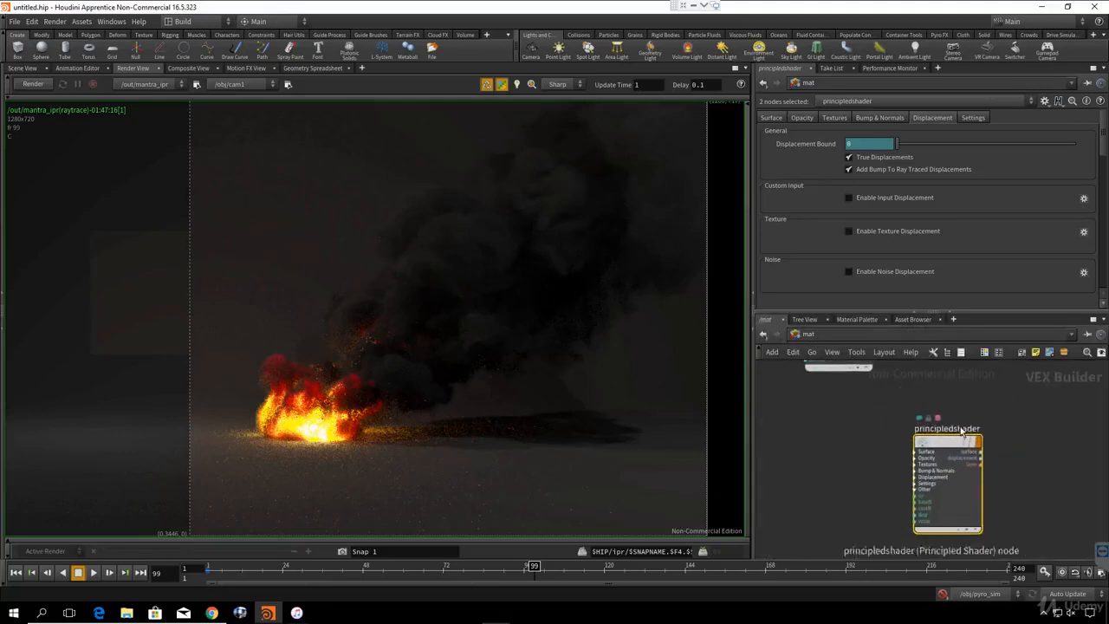
- Rename the new principled shader as Tire_Mat
left_click(960, 429)
left_click_drag(986, 428, 894, 436)
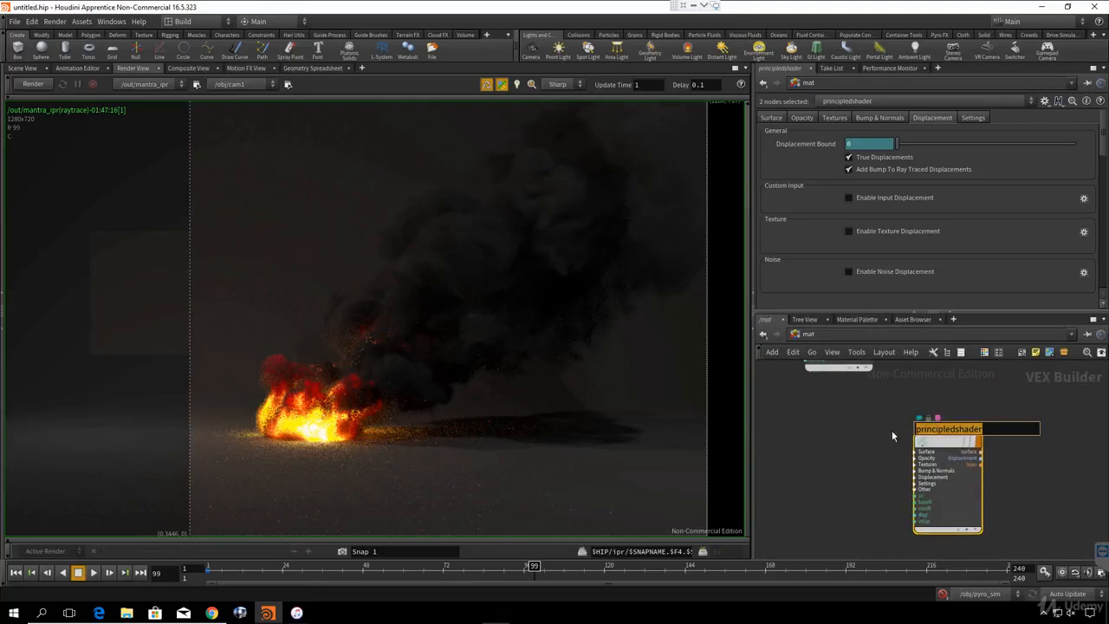
type("Tire")
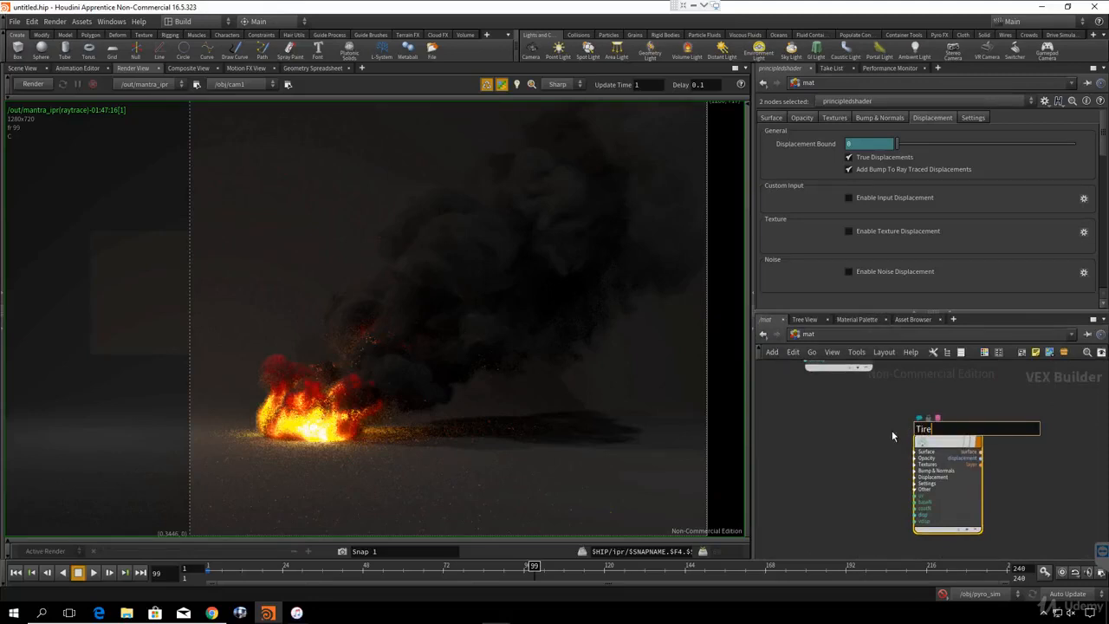
type("_Mat")
key("Return")
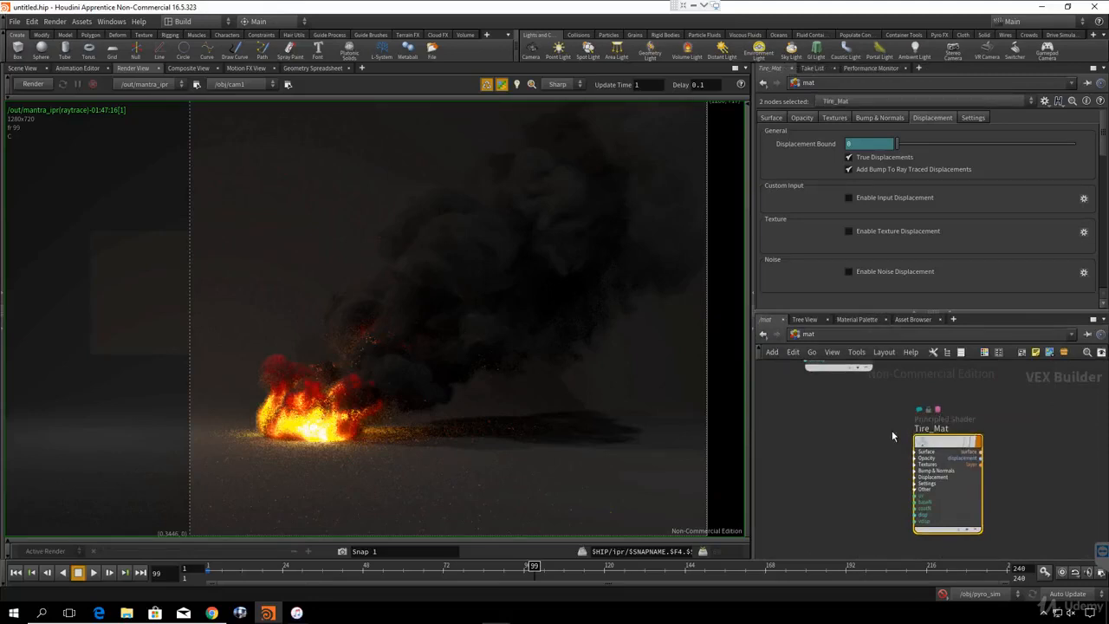
- Duplicate the Tire_Mat shader, place the copy beside it, and name the copy Ground
left_click(966, 485)
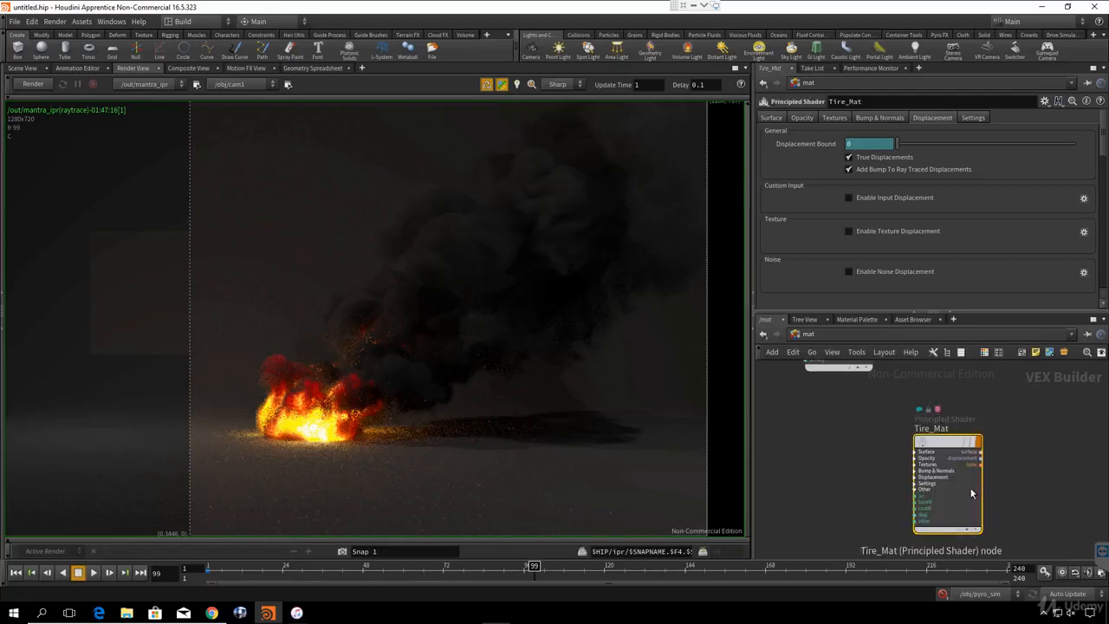
key("ctrl+c")
key("ctrl+v")
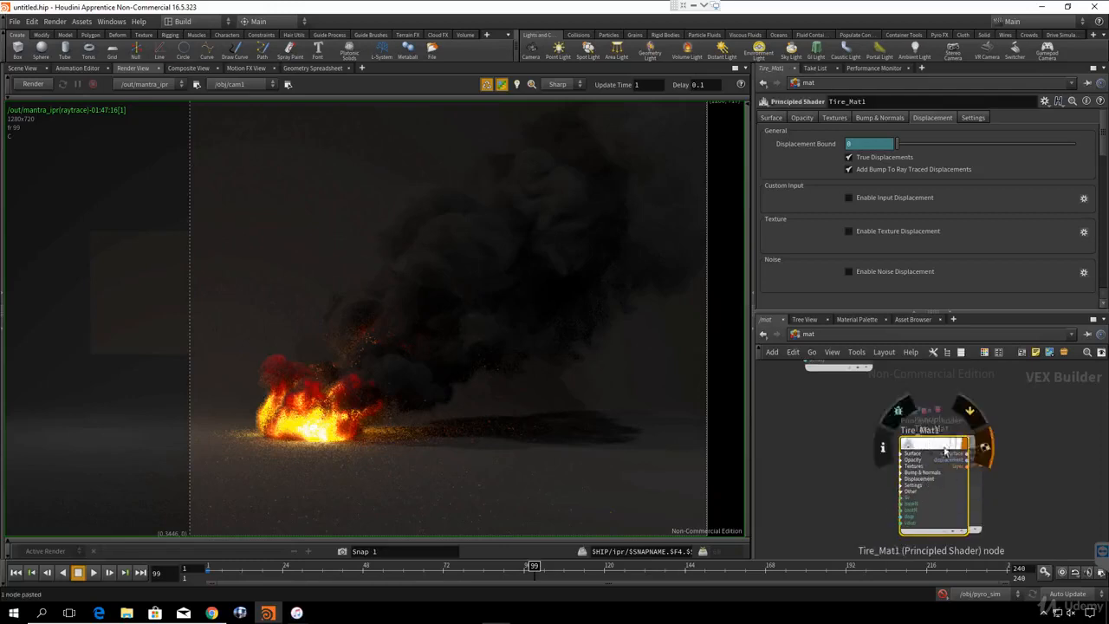
left_click(1026, 445)
middle_click_drag(1026, 444, 925, 444)
double_click(936, 443)
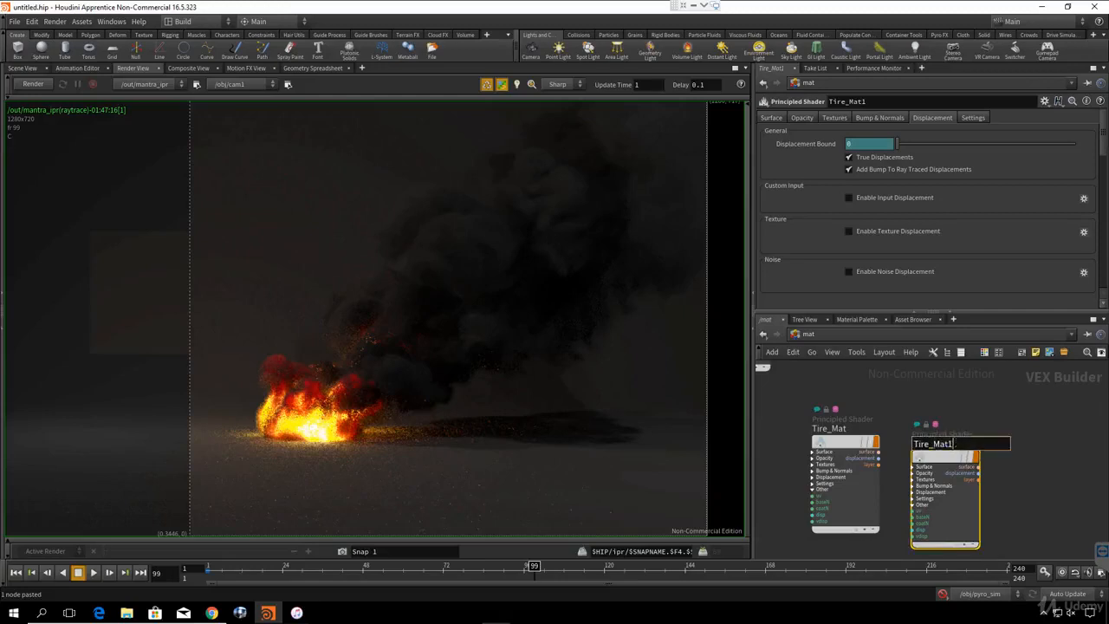
type("Ground")
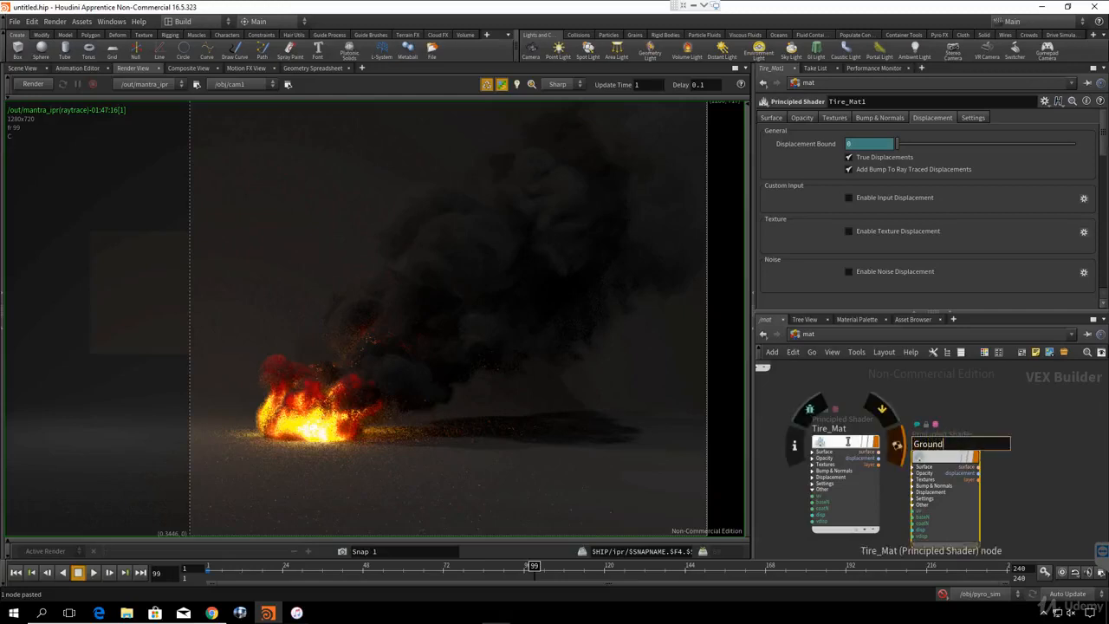
key("Return")
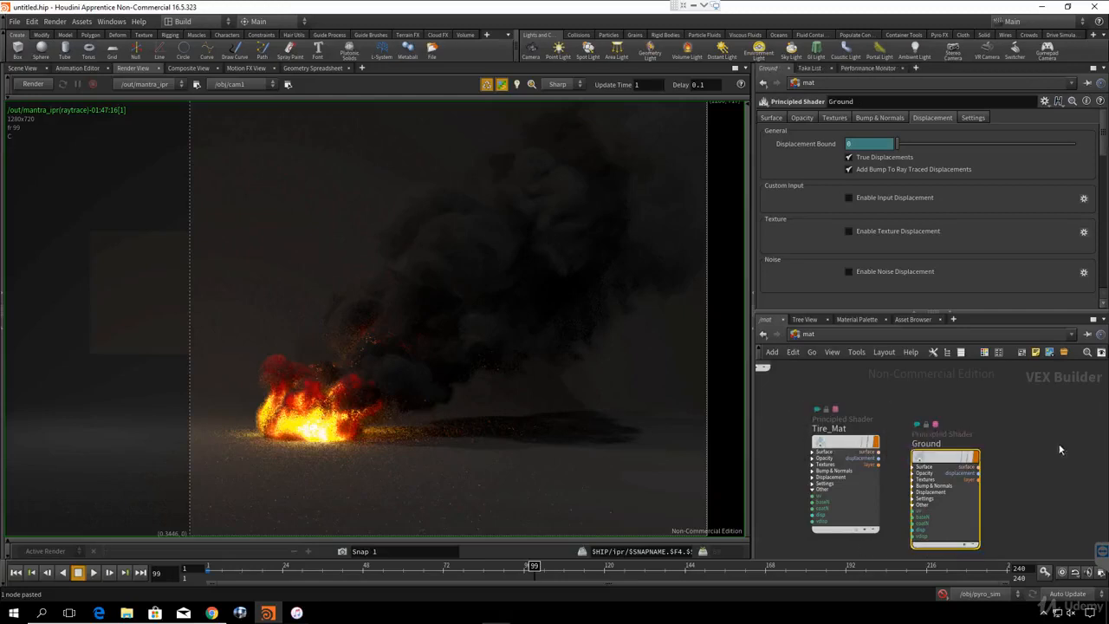
- Assign the Ground material to the floor in the render view, and check the material reference on the curved_ground object
middle_click_drag(1026, 445, 1038, 434)
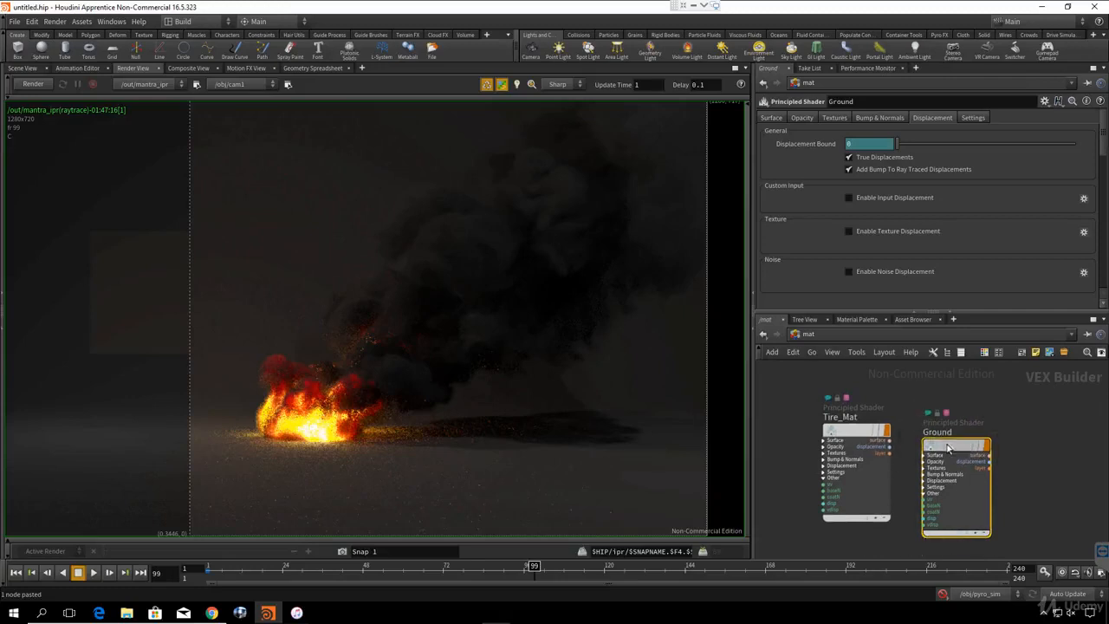
mouse_move(959, 446)
left_mouse_down()
mouse_move(969, 441)
mouse_move(959, 446)
left_mouse_up()
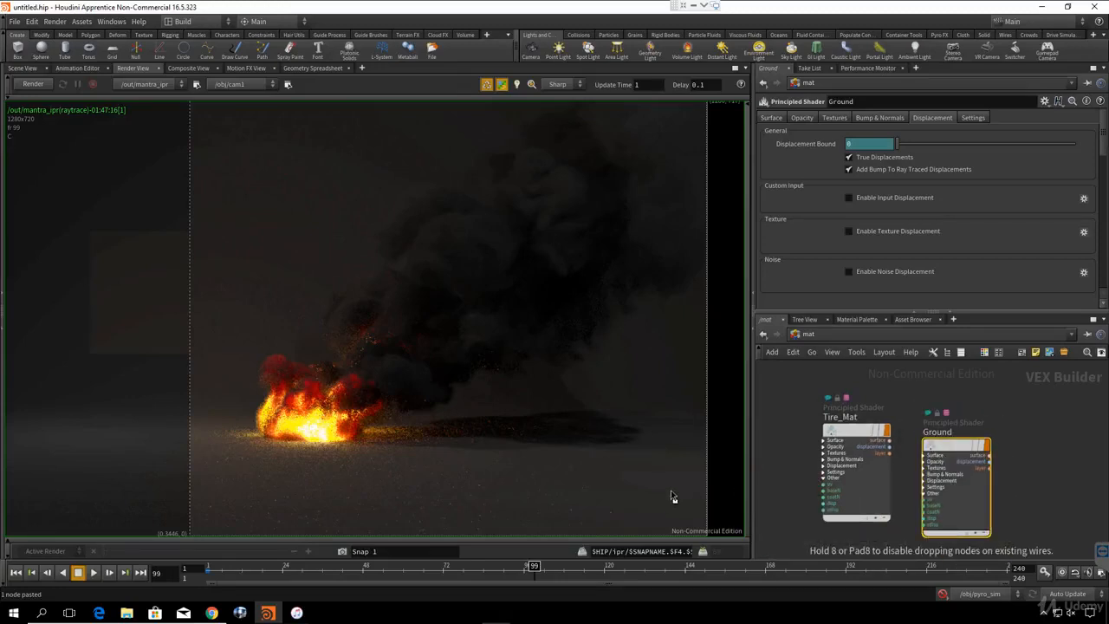
left_click(816, 334)
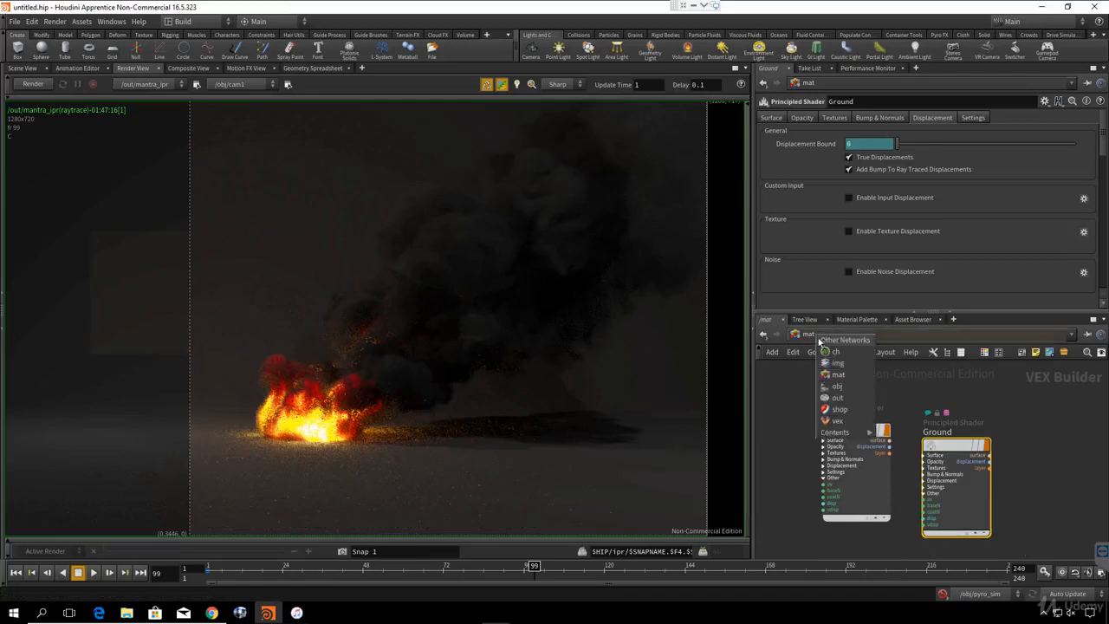
left_click(837, 385)
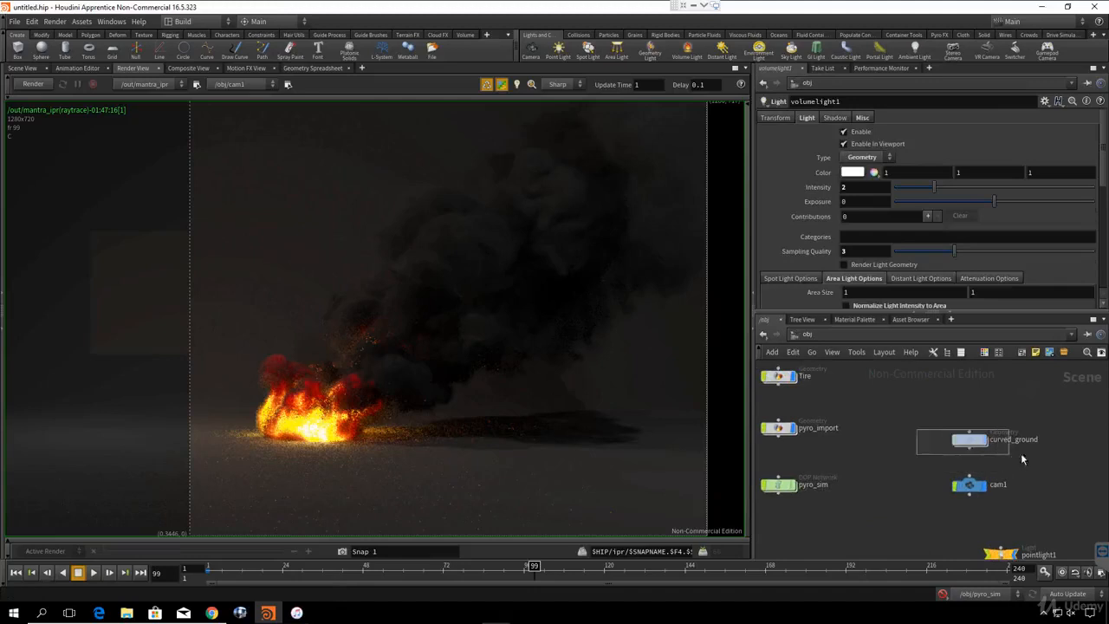
left_click_drag(1021, 458, 1015, 455)
left_click(809, 118)
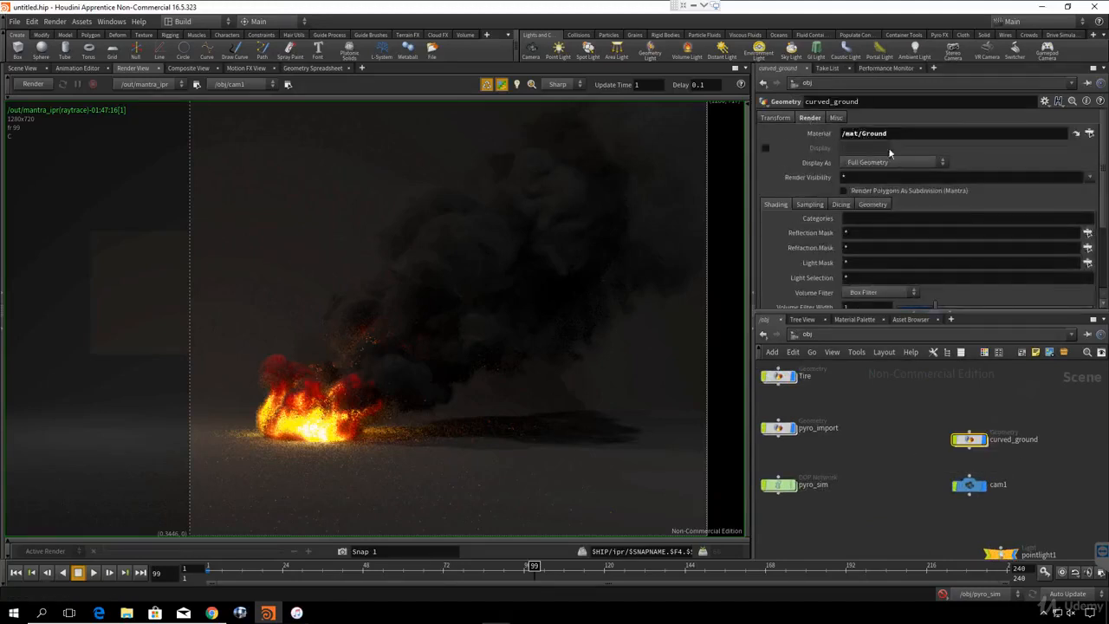
double_click(877, 135)
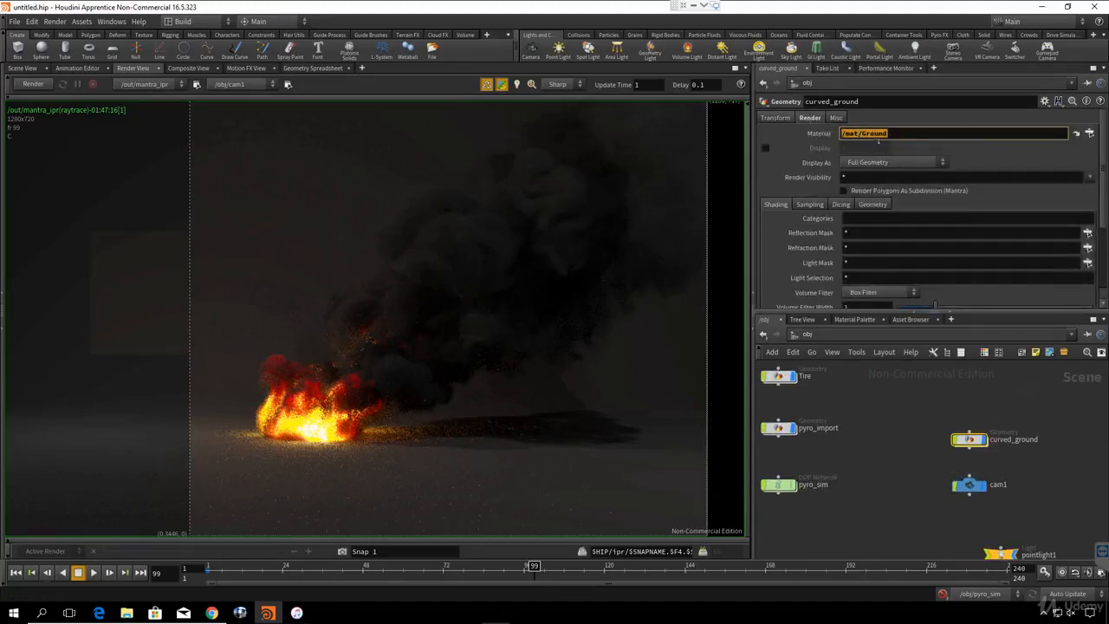
left_click_drag(923, 419, 989, 448)
- Assign the Tire_Mat material to the Tire geometry object
mouse_move(867, 460)
middle_mouse_down()
mouse_move(948, 499)
mouse_move(946, 470)
mouse_move(960, 511)
middle_mouse_up()
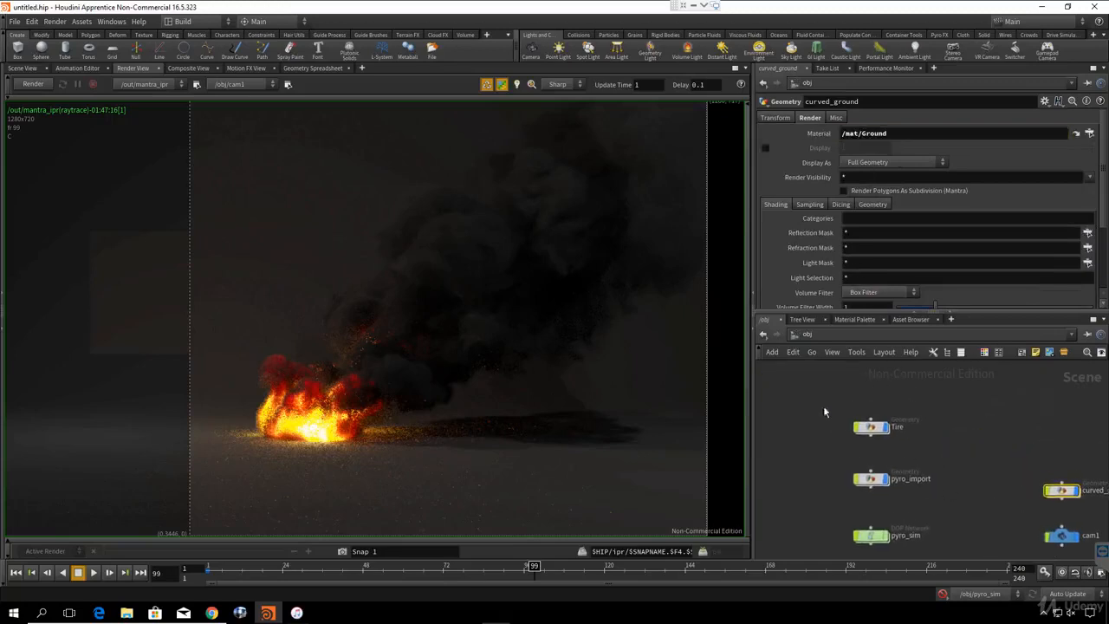
left_click_drag(826, 406, 935, 449)
left_click(808, 119)
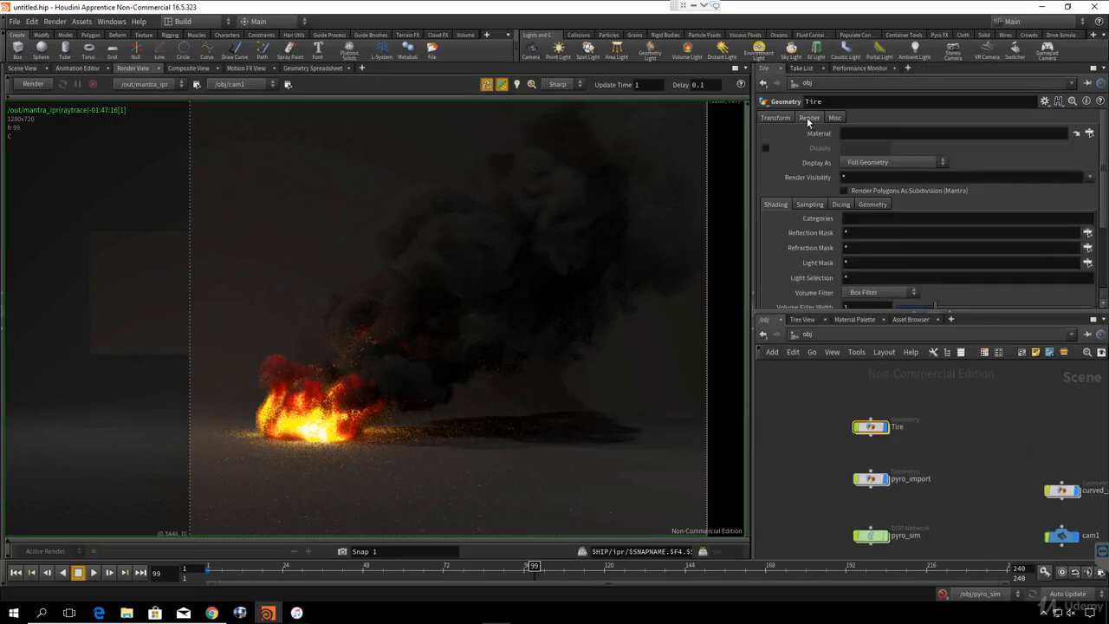
left_click(1089, 134)
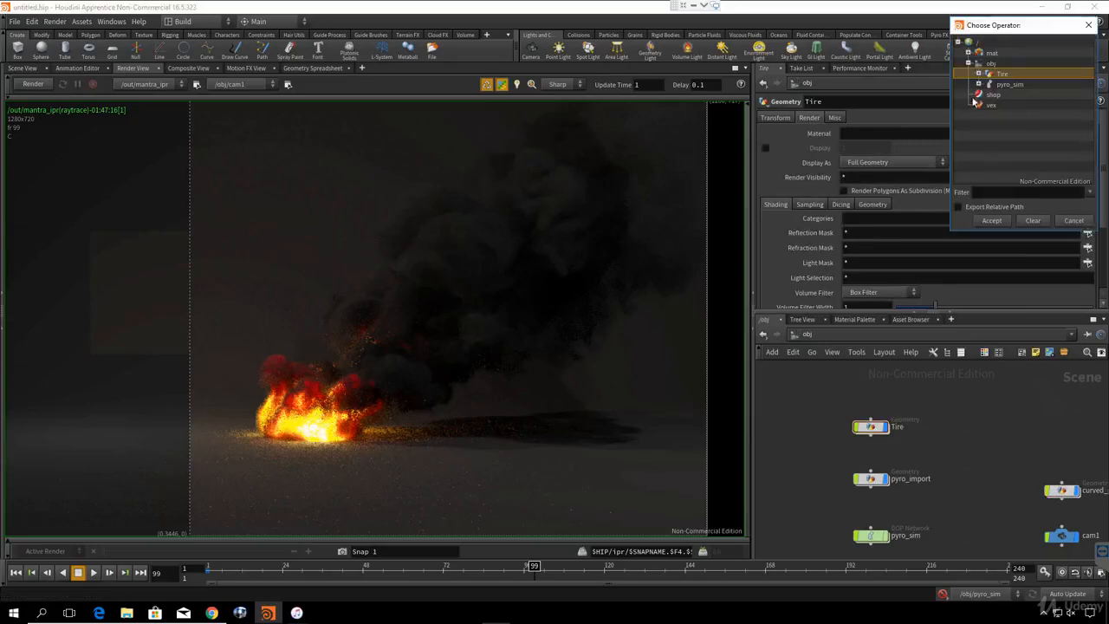
left_click(967, 54)
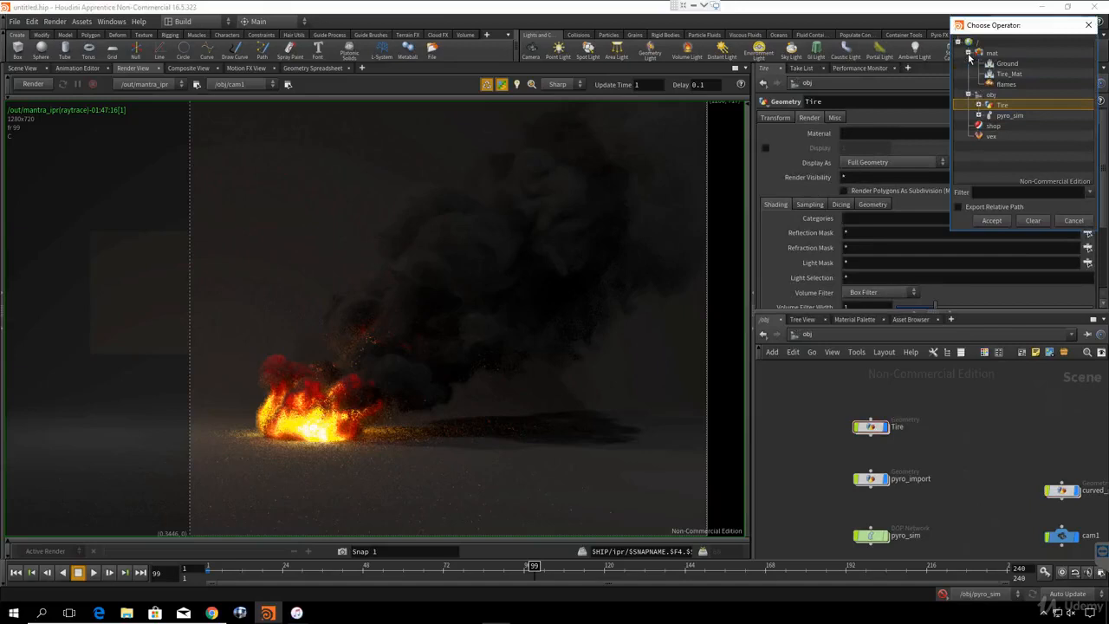
left_click(1008, 74)
left_click(991, 220)
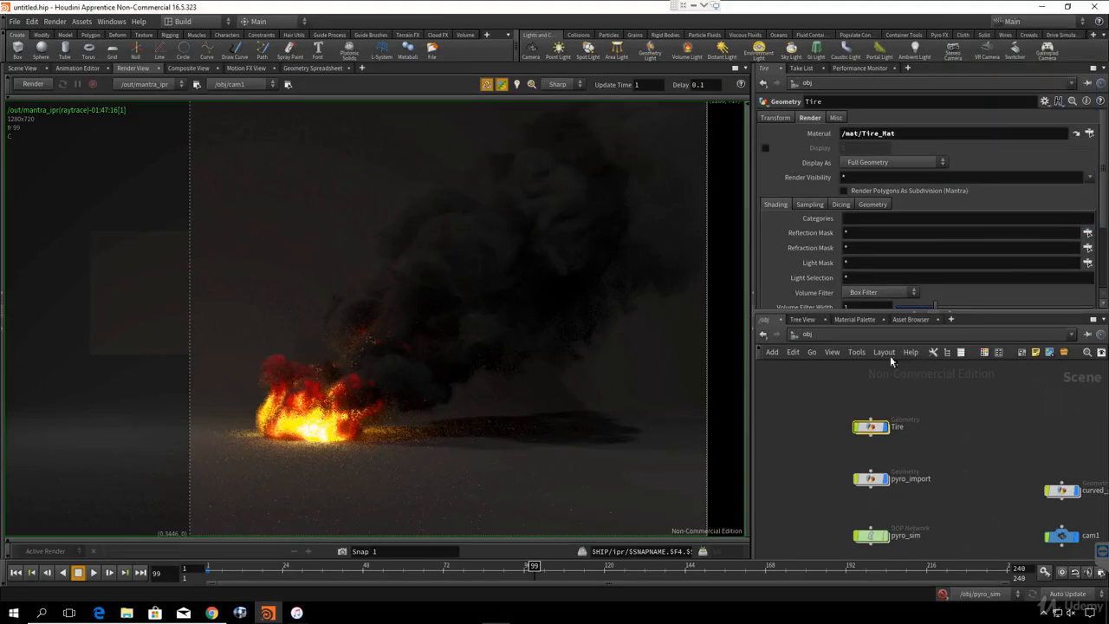
- Set the base color of the Tire_Mat shader to pure black
left_click(855, 319)
left_click(931, 387)
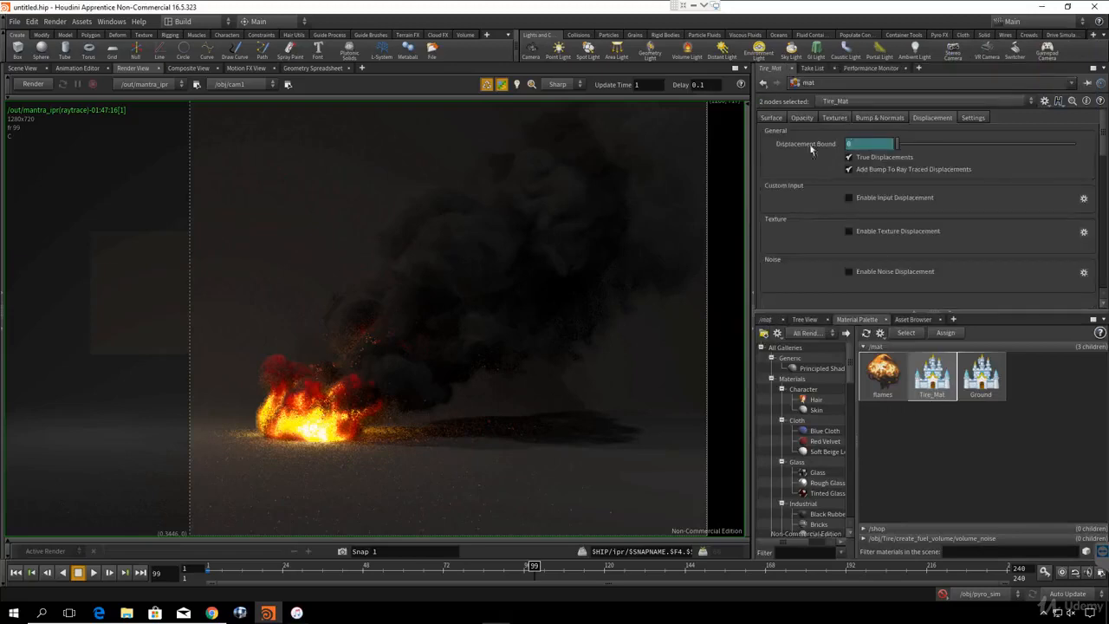
left_click(772, 117)
left_click(857, 146)
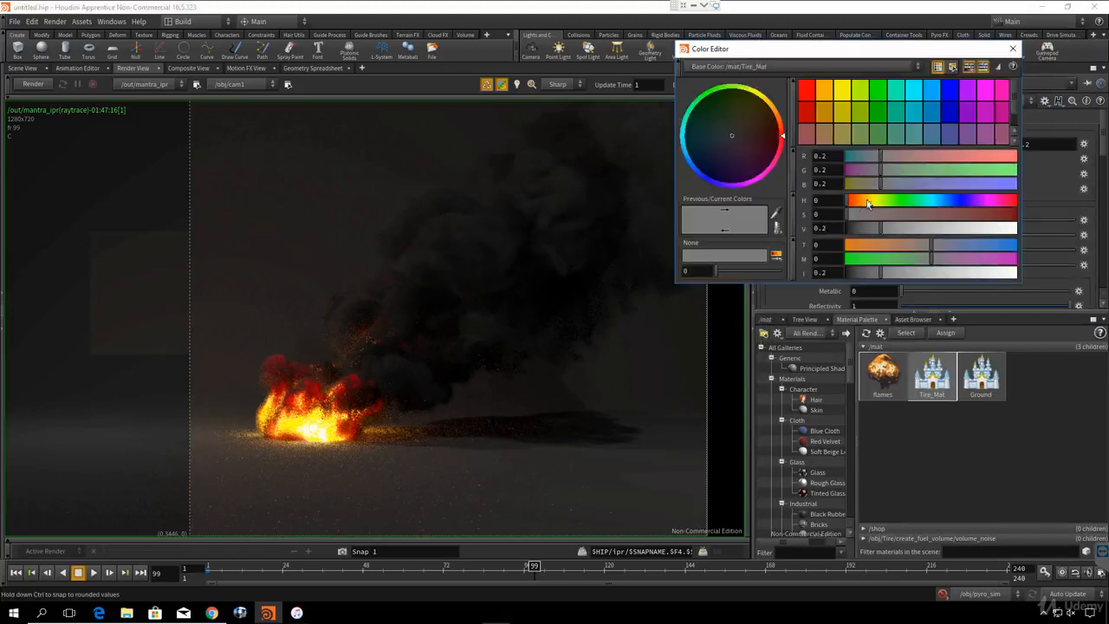
left_click_drag(815, 231, 793, 231)
left_click(1013, 49)
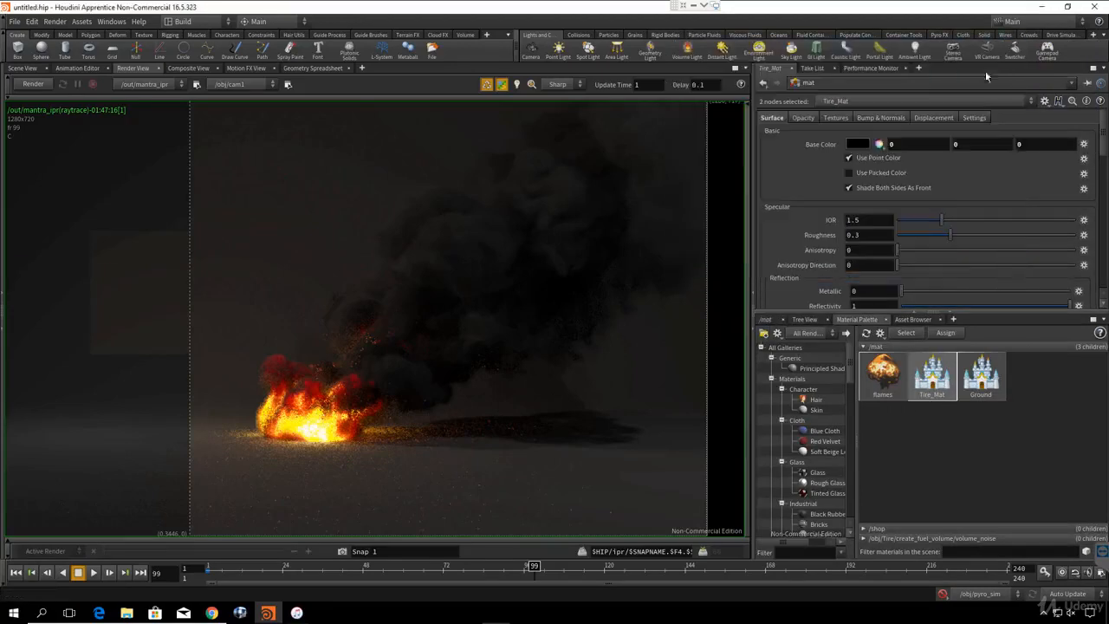
- Set Tire_Mat's specular IOR to 1 and its roughness to 0
left_click(877, 223)
type("1")
key("Return")
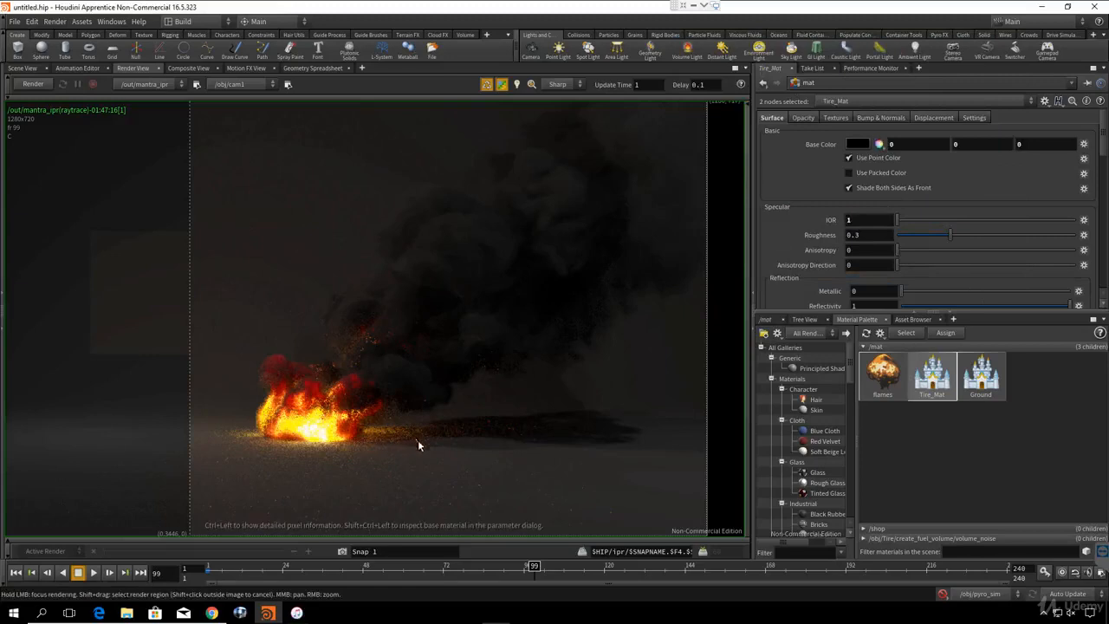
left_click(858, 237)
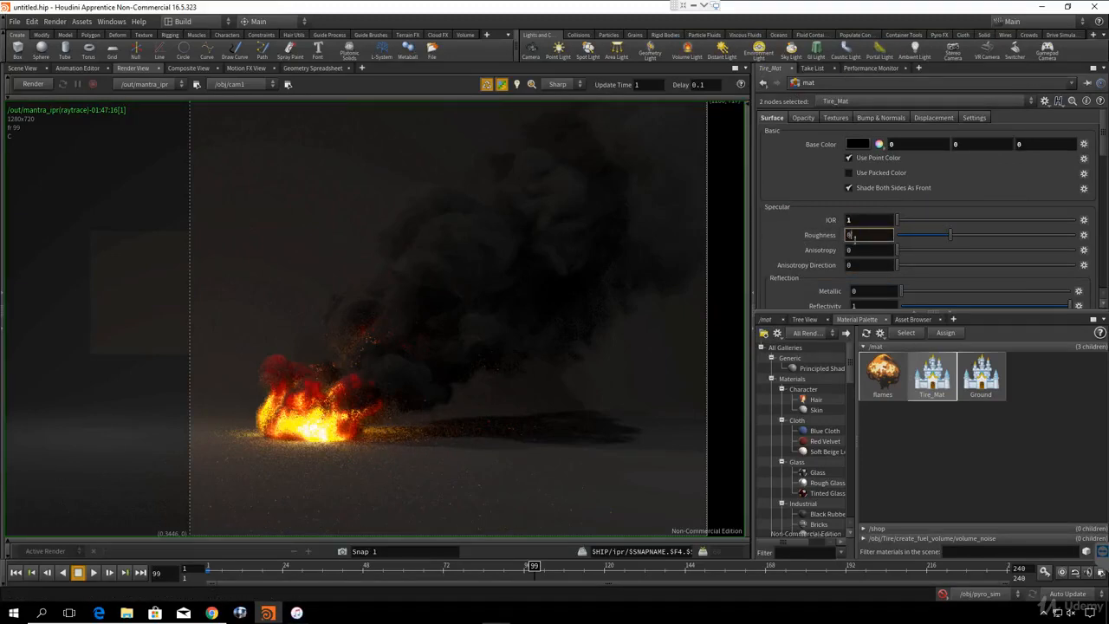
key("Return")
- Try a reflectivity of 0.1 on Tire_Mat and settle on 0
scroll(802, 272, "down", 4)
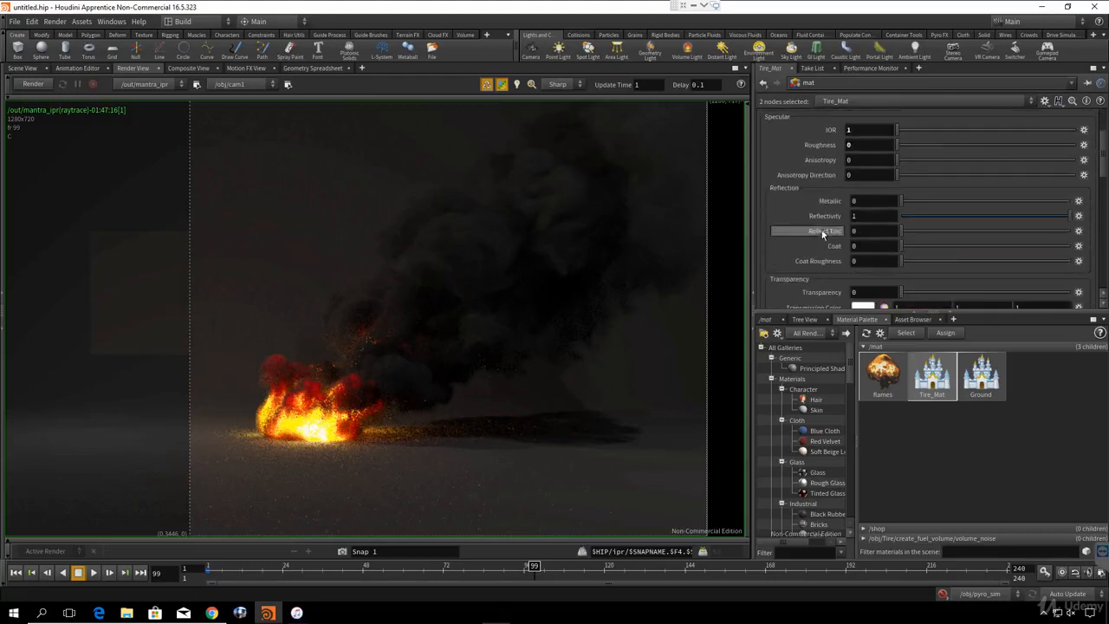
left_click(809, 216)
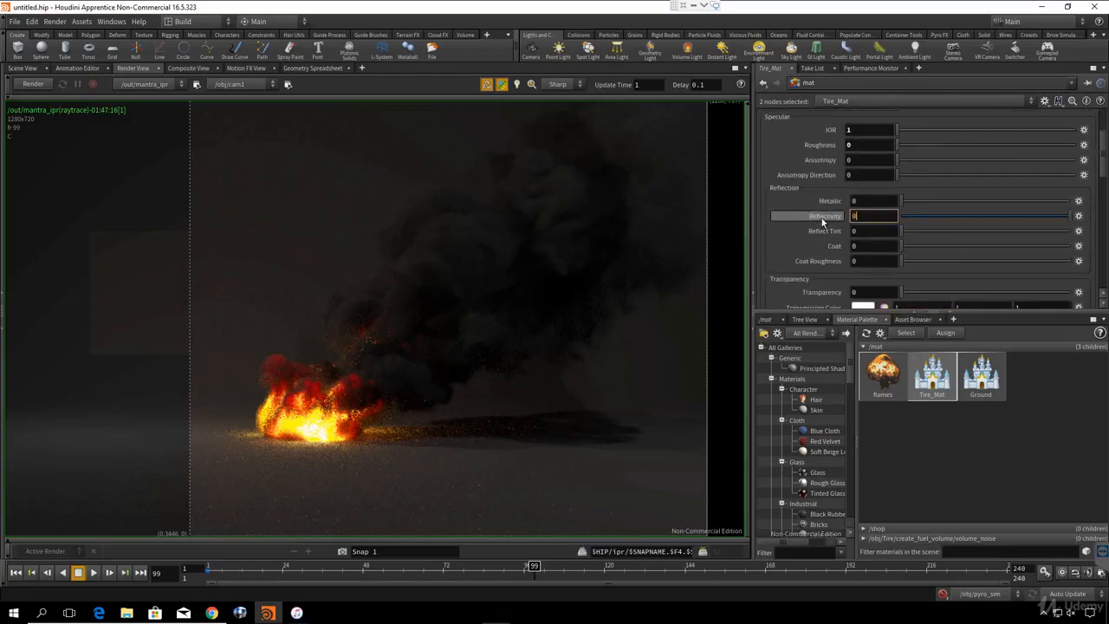
type("0.")
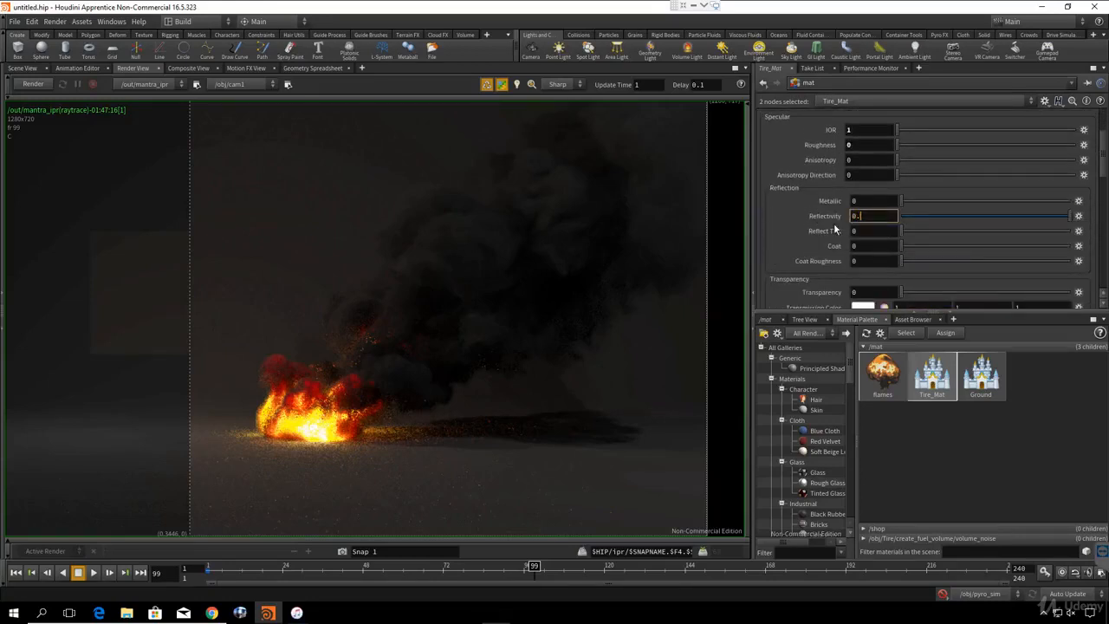
type("1")
key("Return")
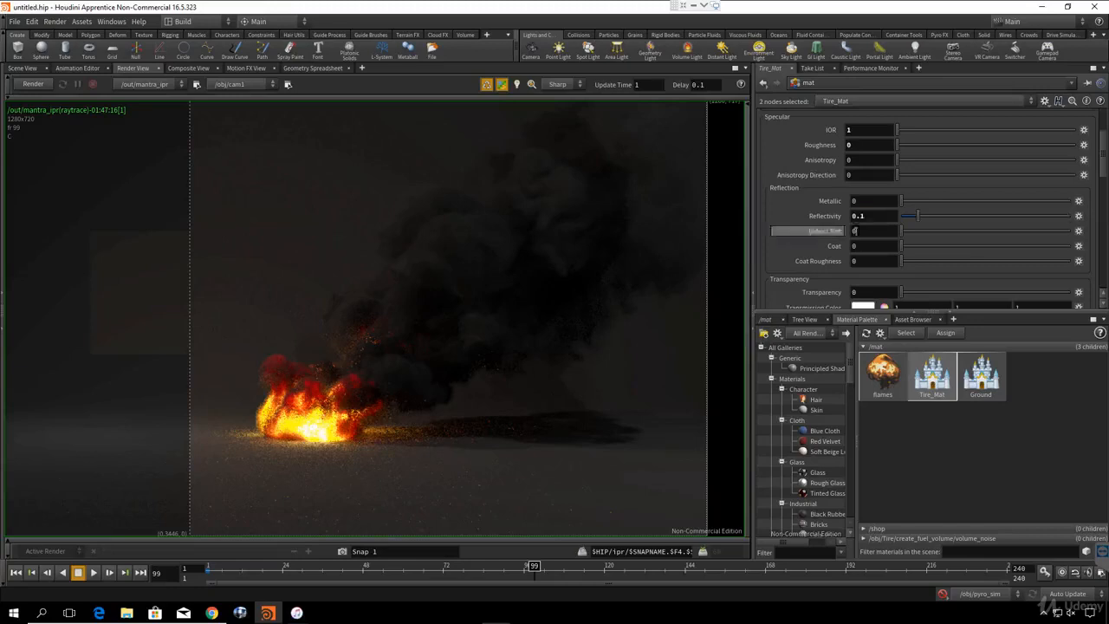
middle_click(836, 224, "ctrl")
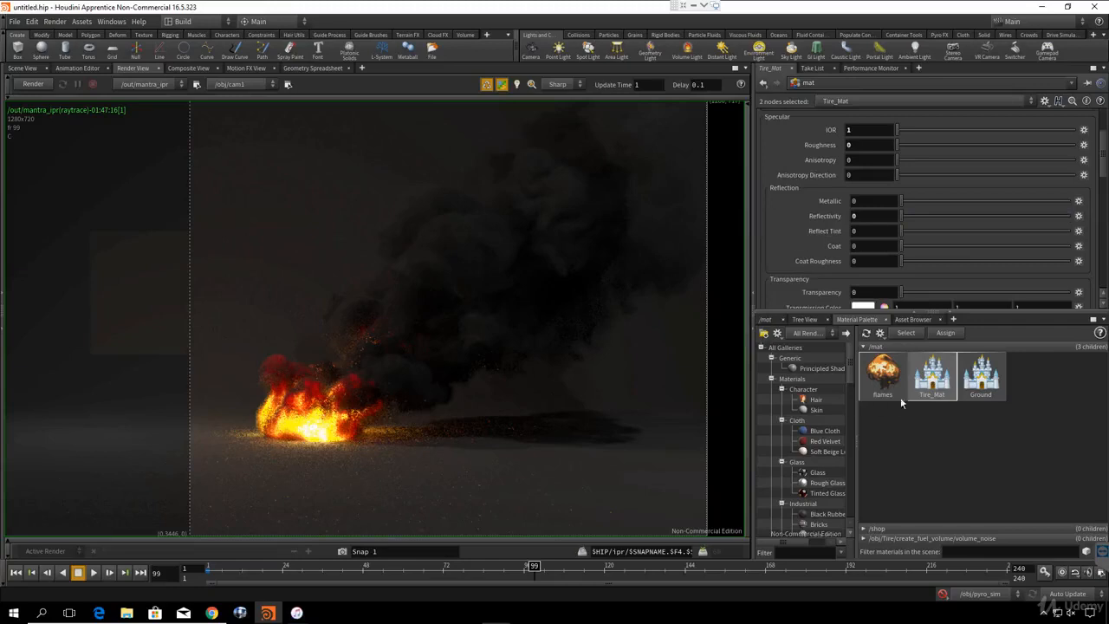
- Darken the Ground material's base color to a grey of 0.089 and check it with a short test render
left_click(984, 386)
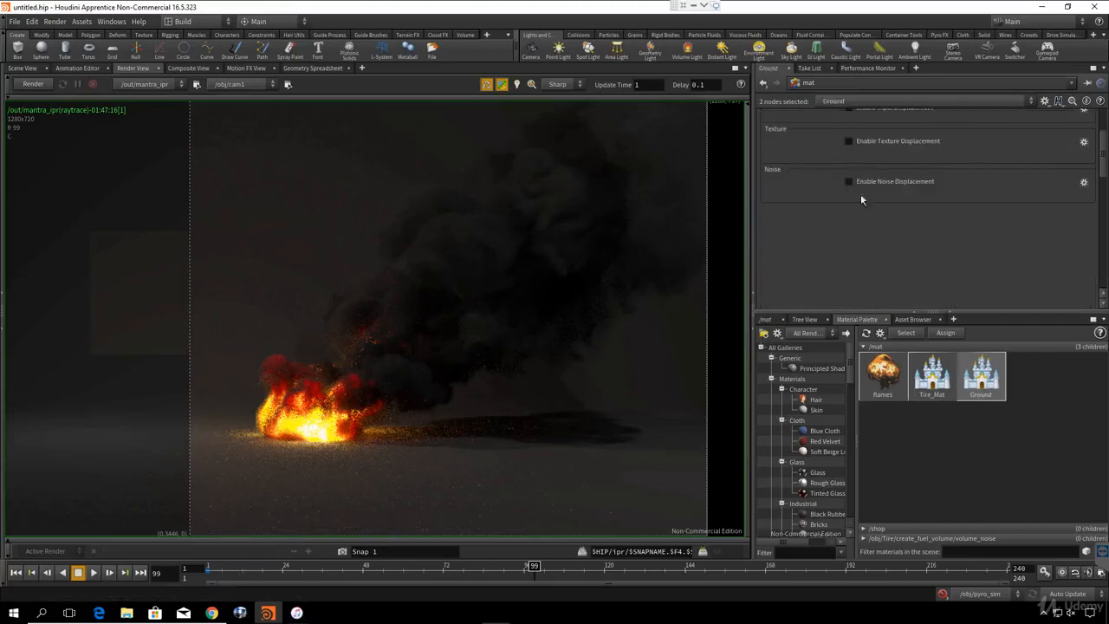
scroll(810, 219, "up", 3)
left_click(771, 117)
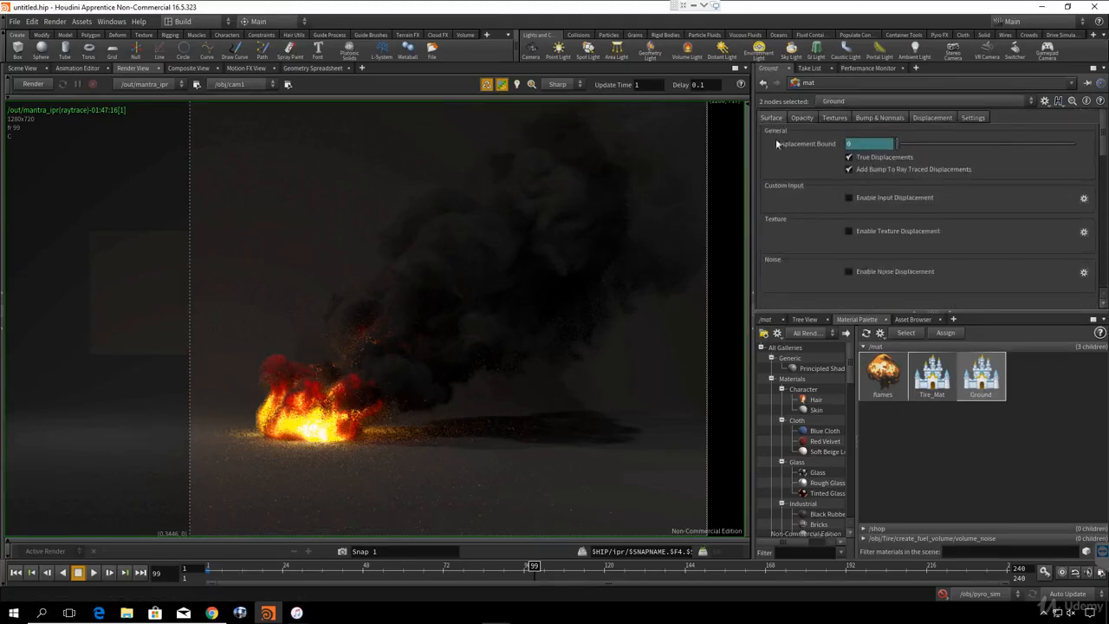
left_click(855, 145)
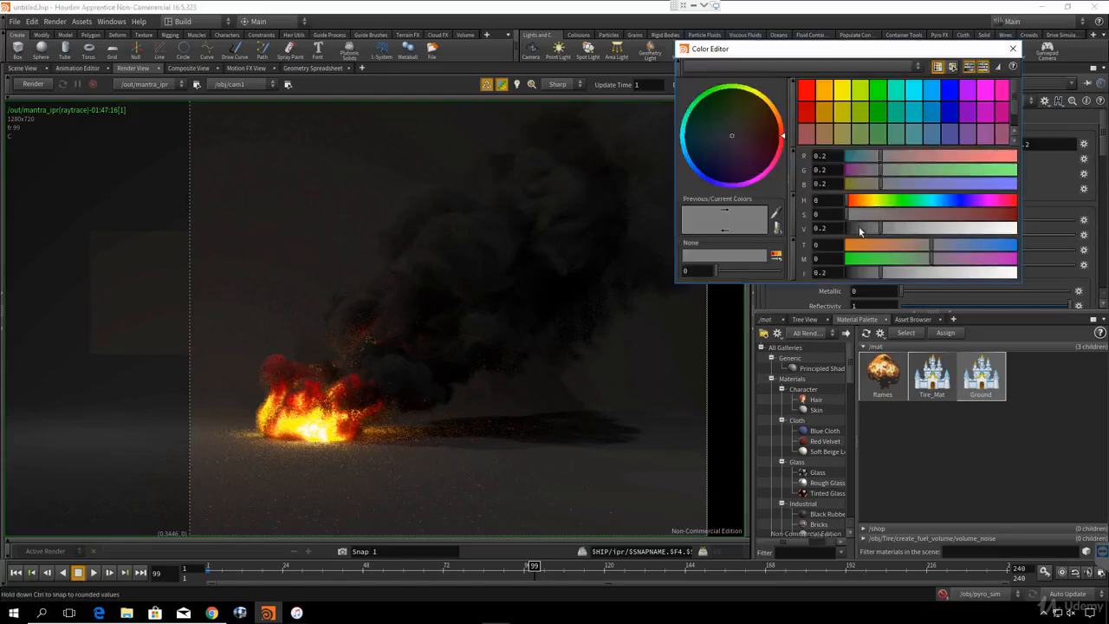
left_click_drag(858, 226, 860, 229)
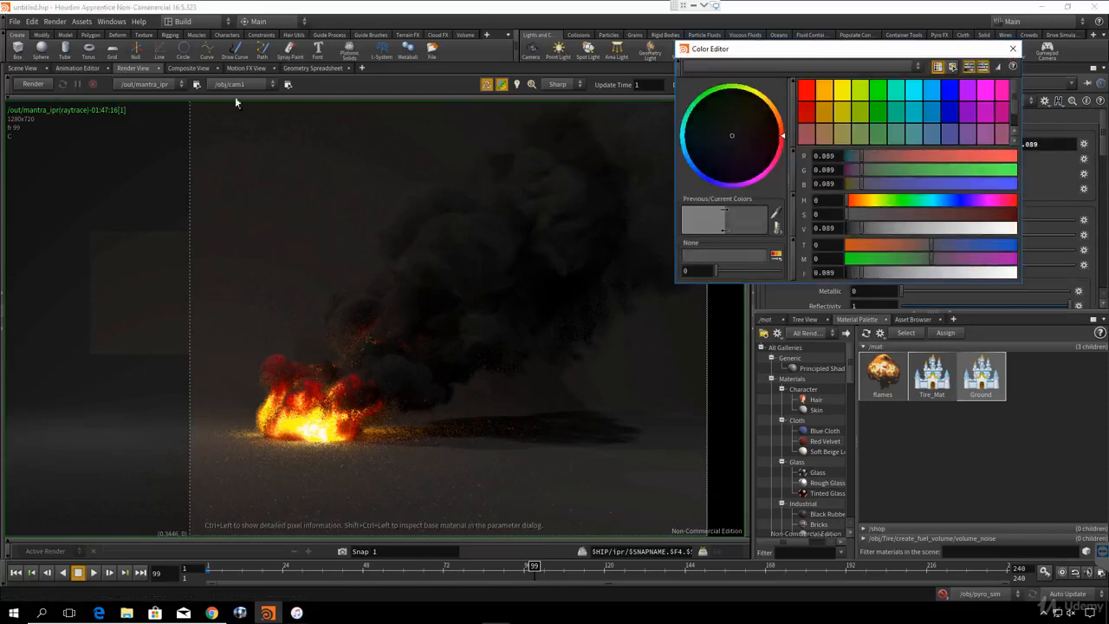
left_click(38, 87)
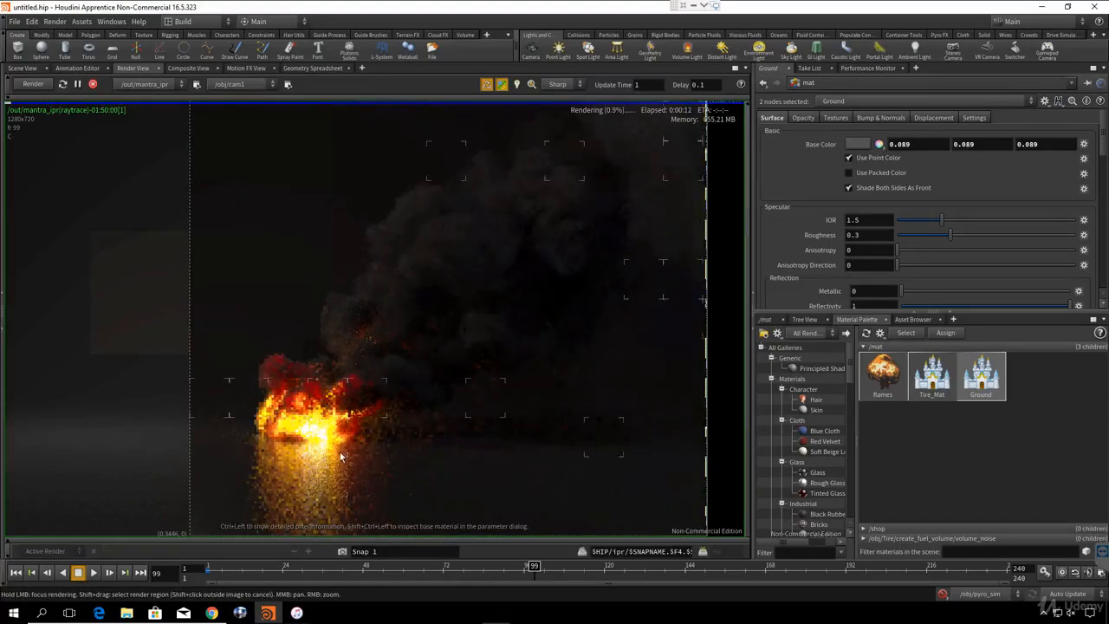
left_click(94, 85)
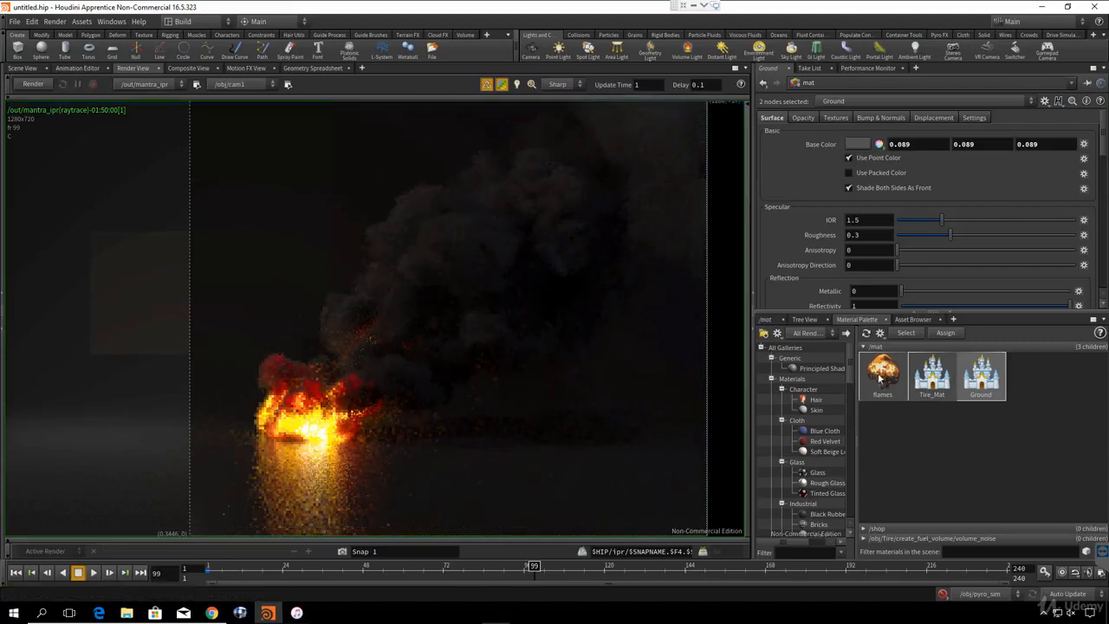
- Set the Ground material's specular IOR to 1 and its roughness to 0
left_click(890, 222)
type("1")
key("Return")
left_click(863, 235)
type("0")
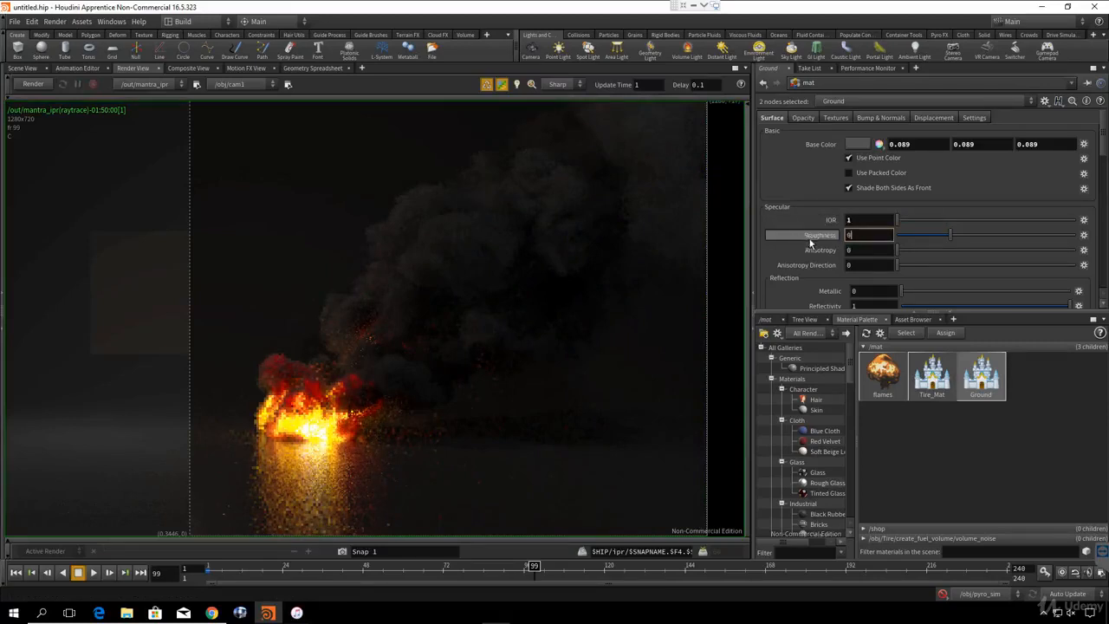
key("Return")
- Set the Ground material's reflectivity to 0 and stop the preview render after checking the floor
scroll(818, 247, "down", 3)
left_click(871, 231)
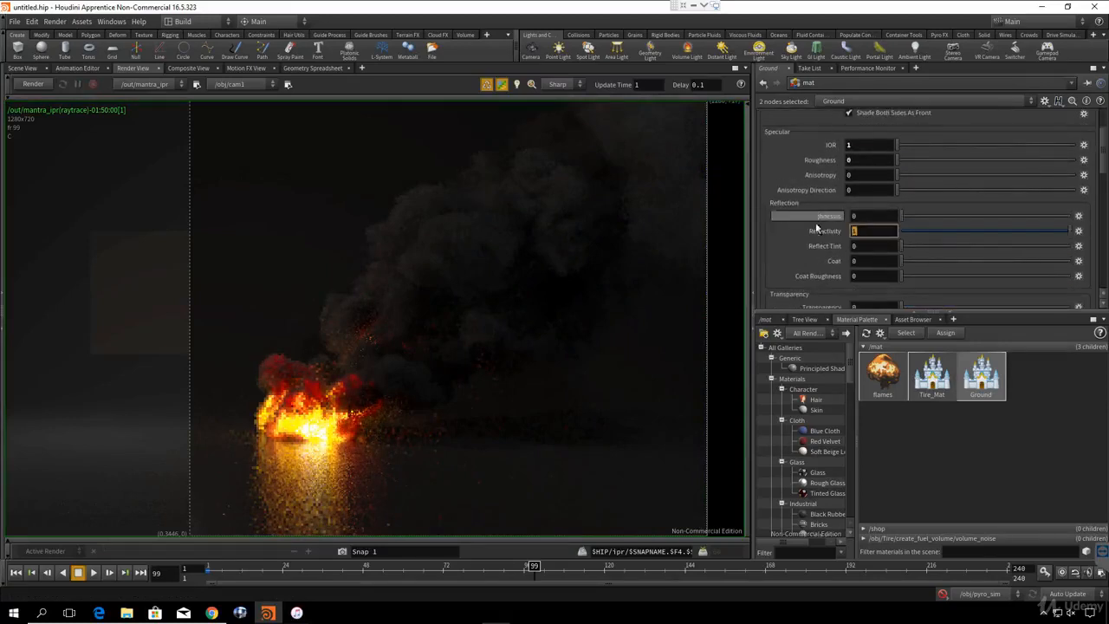
type("0")
key("Return")
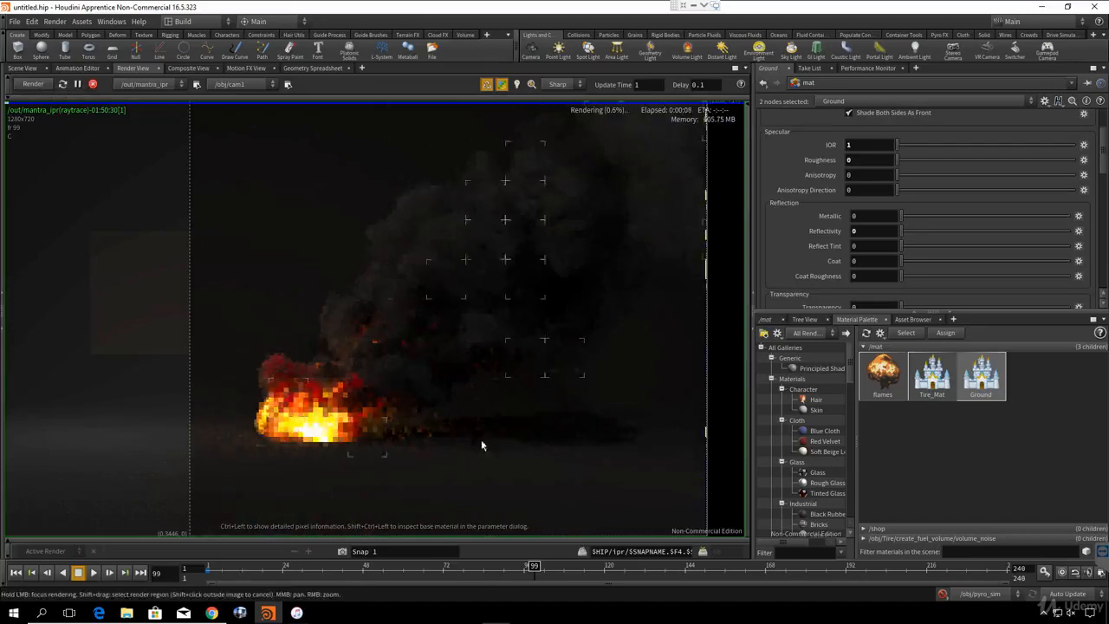
left_click(92, 85)
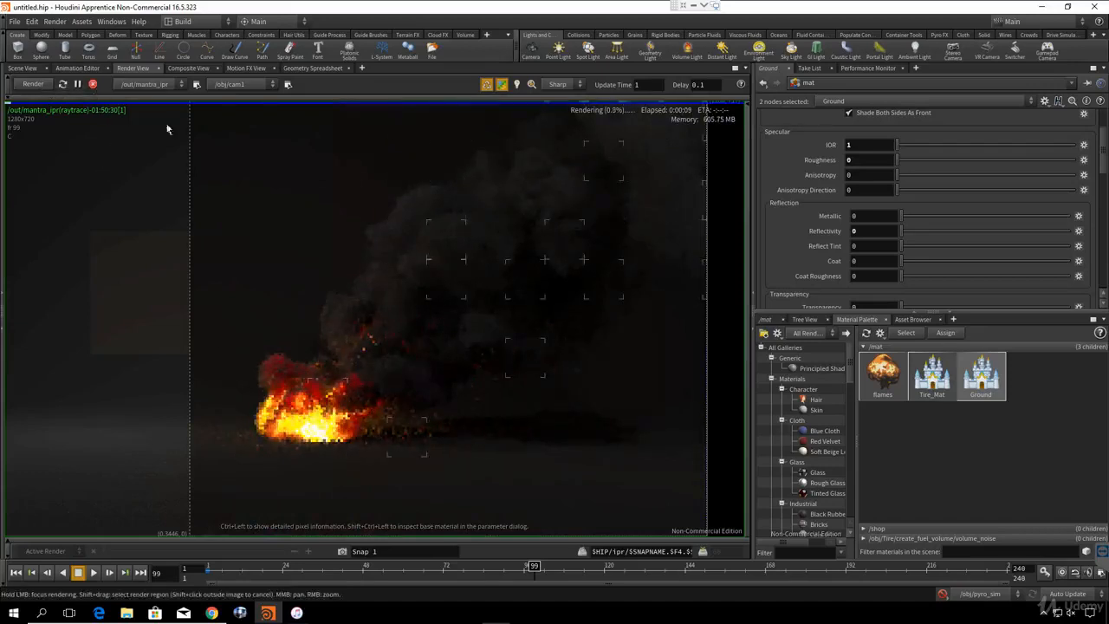
- Lighten the Ground material's base color to a grey of 0.232, check the preview render, and stop it
scroll(819, 240, "up", 2)
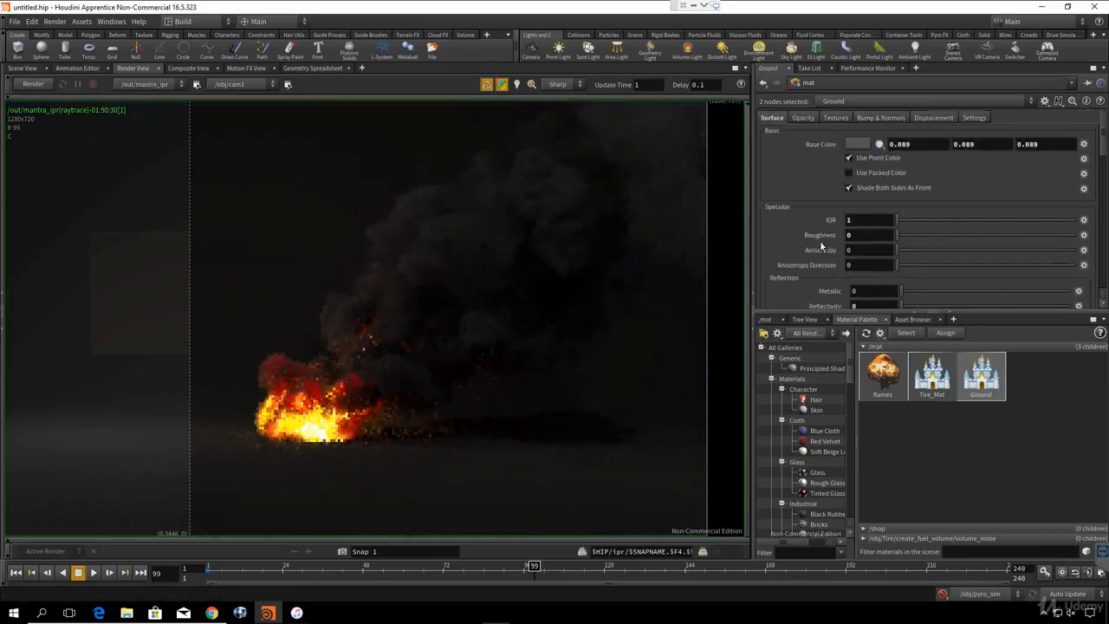
left_click(852, 145)
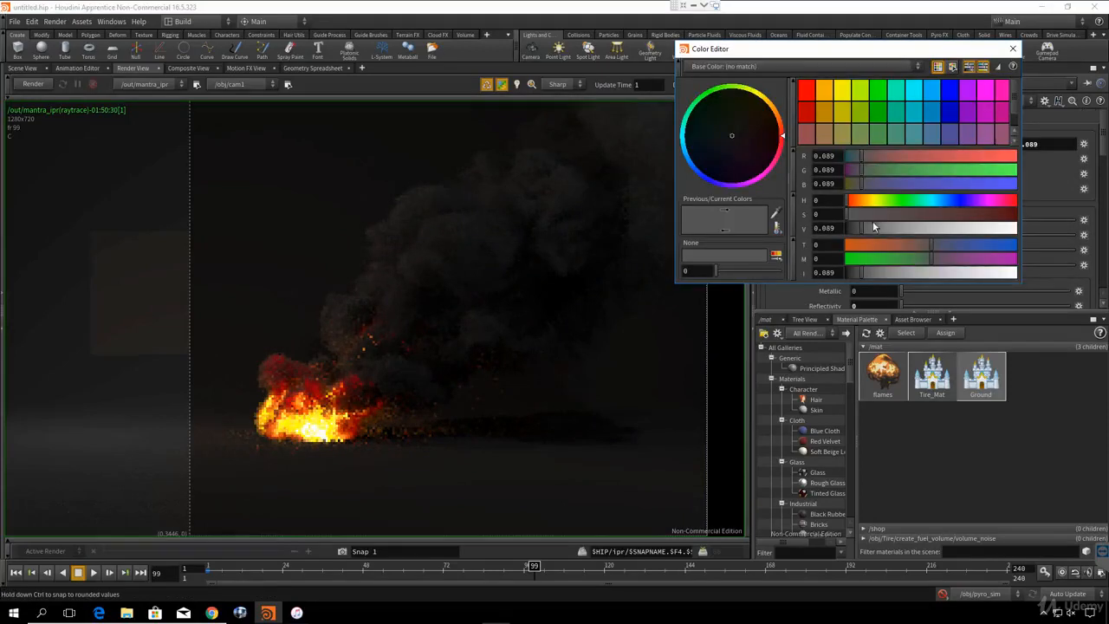
left_click_drag(873, 227, 886, 230)
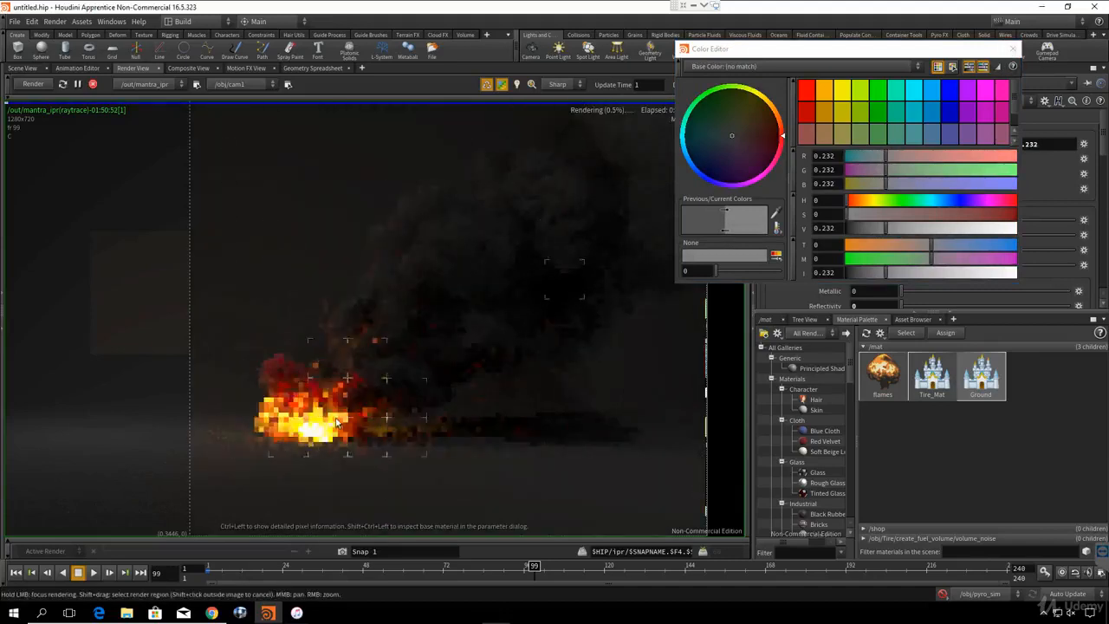
middle_click_drag(337, 422, 403, 400)
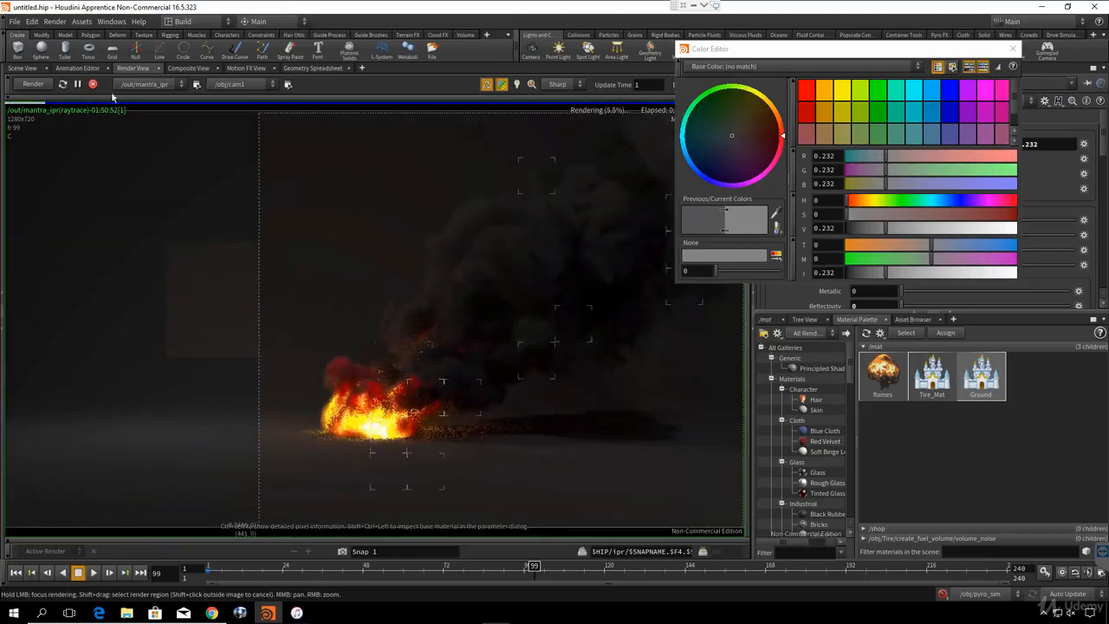
left_click(93, 84)
left_click(1012, 49)
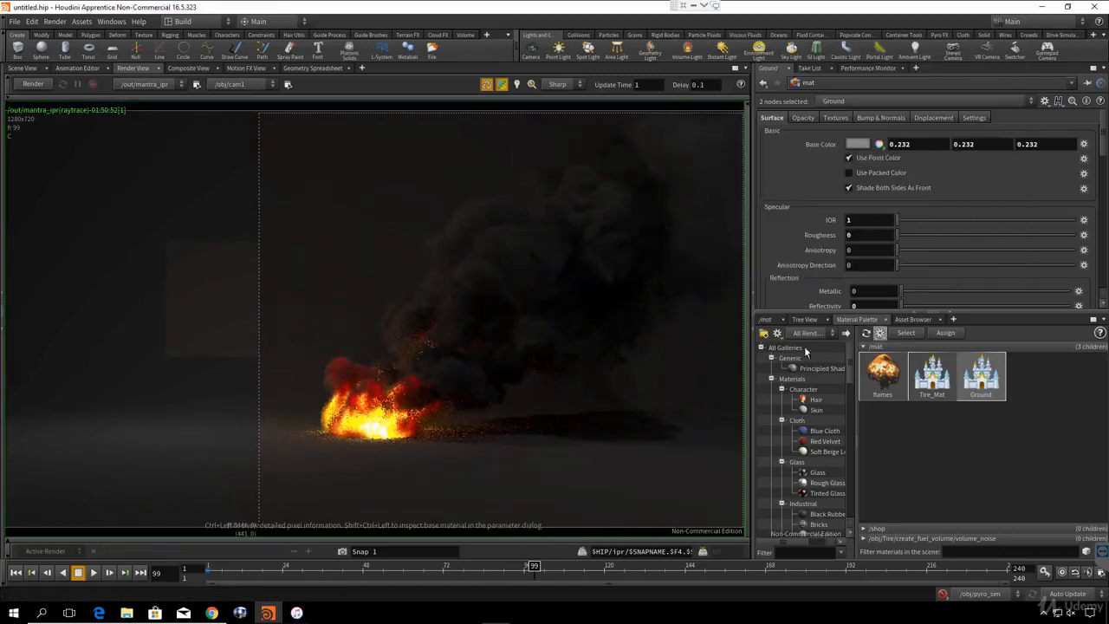
- Switch the network to the out context and reposition the mantra_ipr node there
left_click(765, 318)
left_click(859, 335)
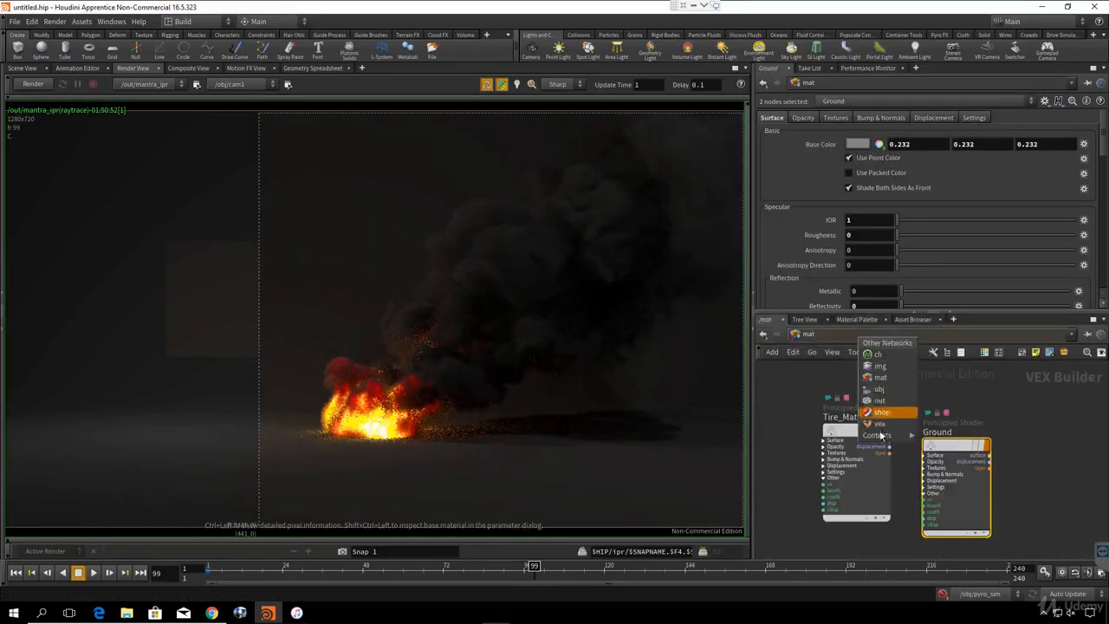
left_click(879, 400)
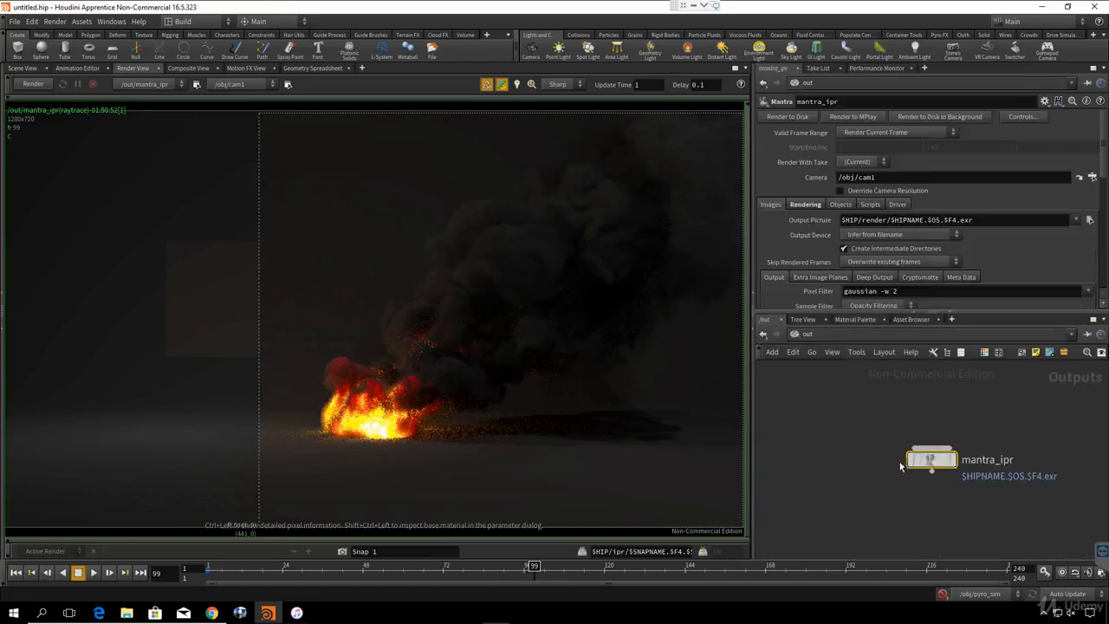
left_click_drag(925, 460, 874, 454)
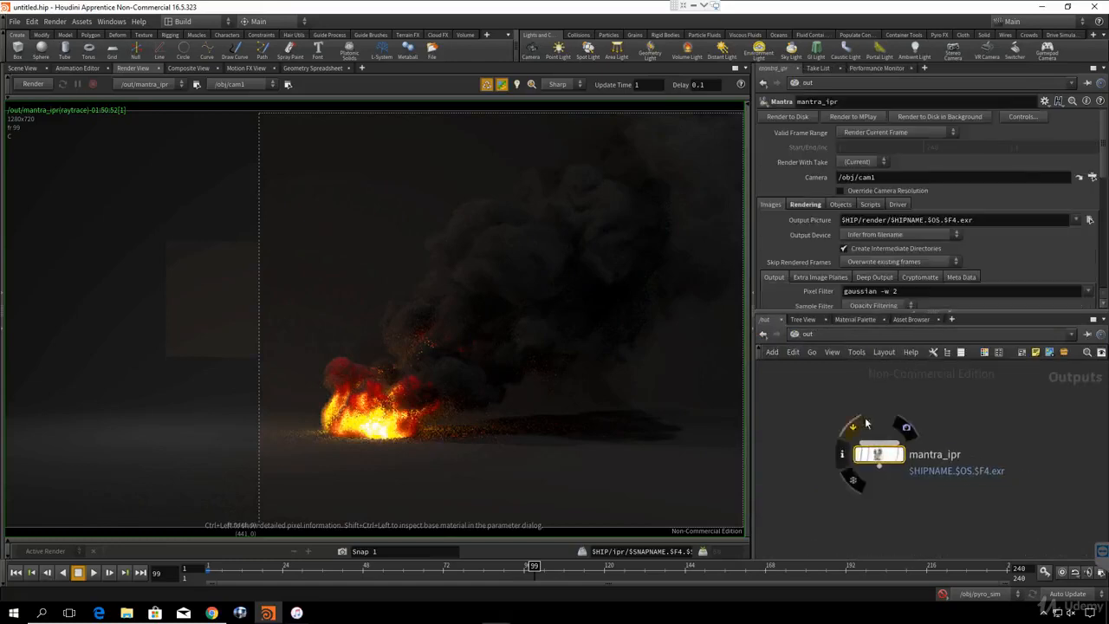
left_click_drag(828, 421, 920, 496)
middle_click_drag(870, 489, 915, 502)
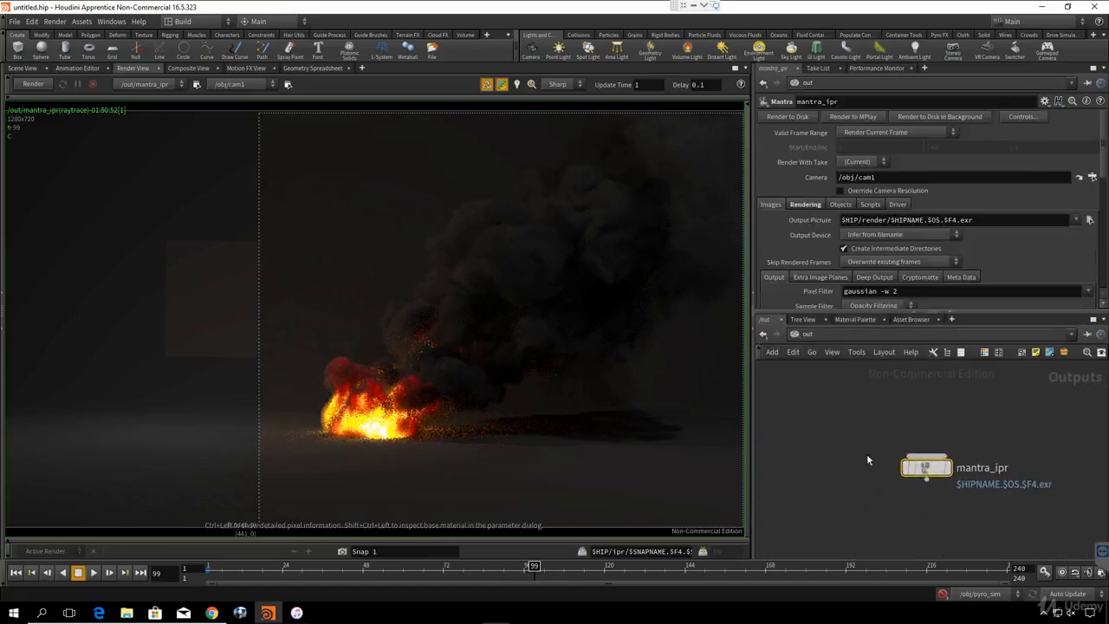
left_click_drag(849, 405, 1032, 524)
left_click_drag(853, 430, 1061, 545)
- Set the mantra_ipr node's pixel samples to 4 by 4 in its rendering settings
left_click(805, 205)
scroll(800, 229, "down", 2)
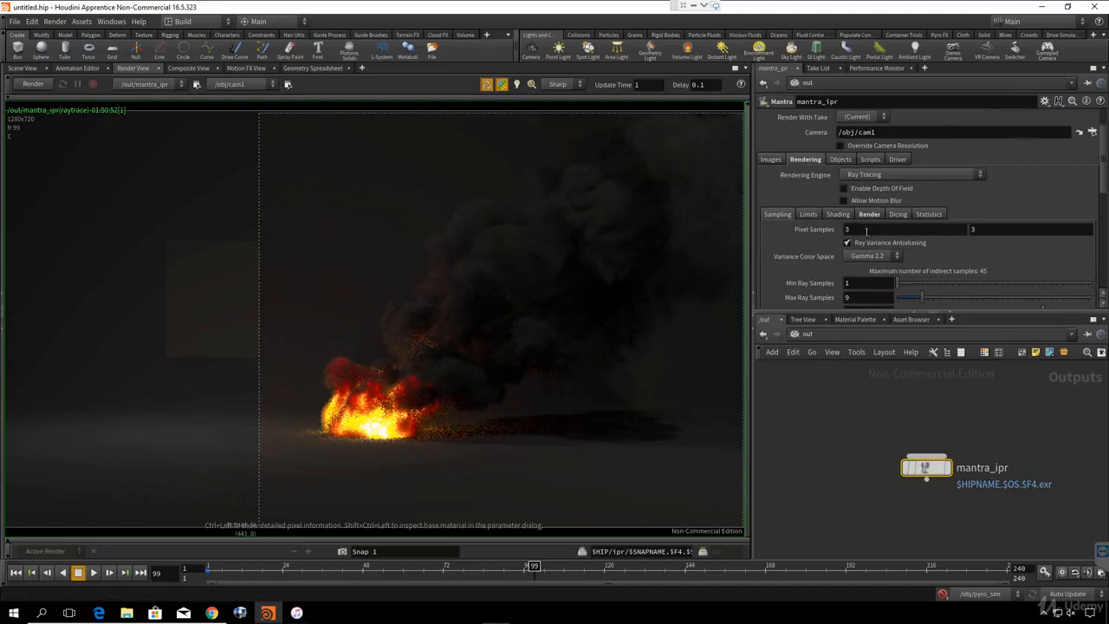
type("4")
key("Tab")
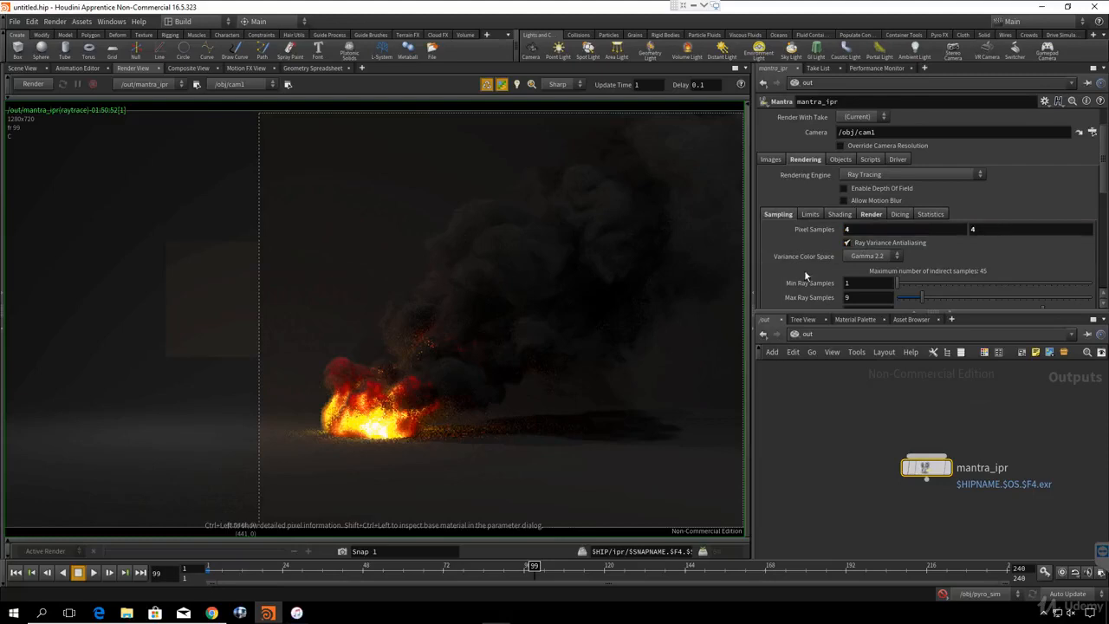
- Examine the mantra_ipr node's ray sampling, noise level and volume quality settings
scroll(804, 269, "down", 5)
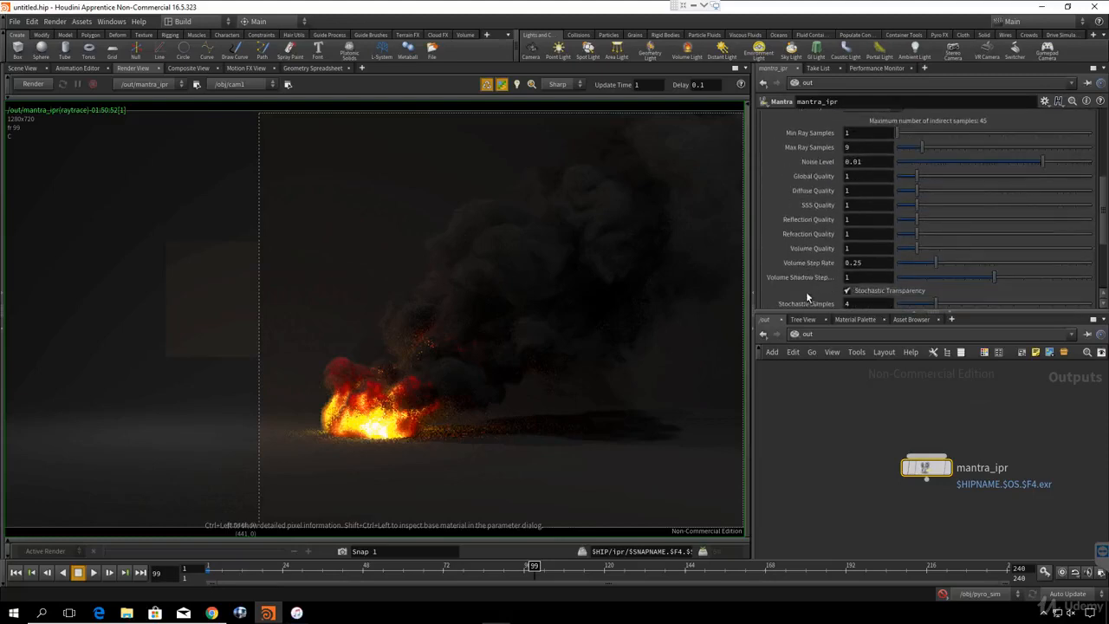
mouse_move(804, 251)
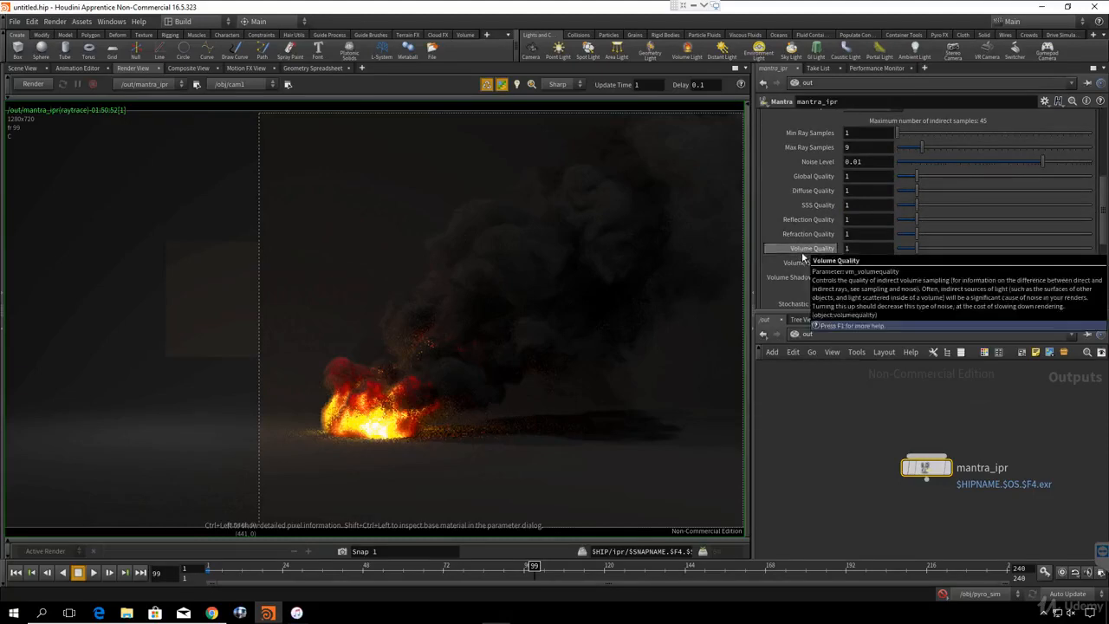
scroll(806, 251, "up", 3)
scroll(810, 251, "up", 3)
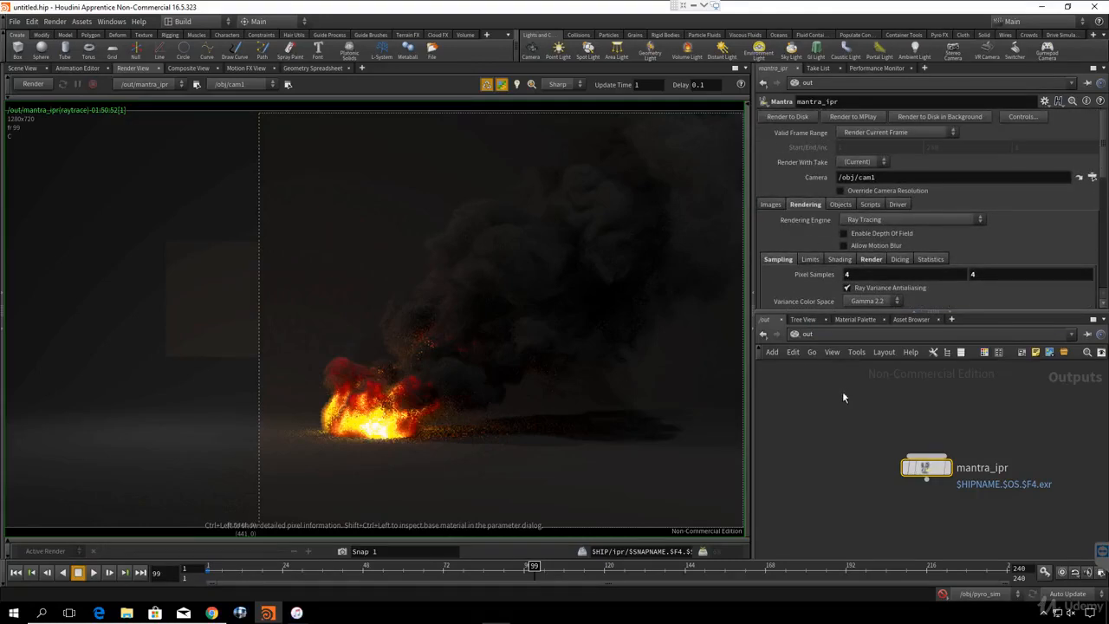
mouse_move(836, 357)
middle_mouse_down()
mouse_move(832, 380)
mouse_move(833, 366)
middle_mouse_up()
middle_click_drag(865, 412, 864, 417)
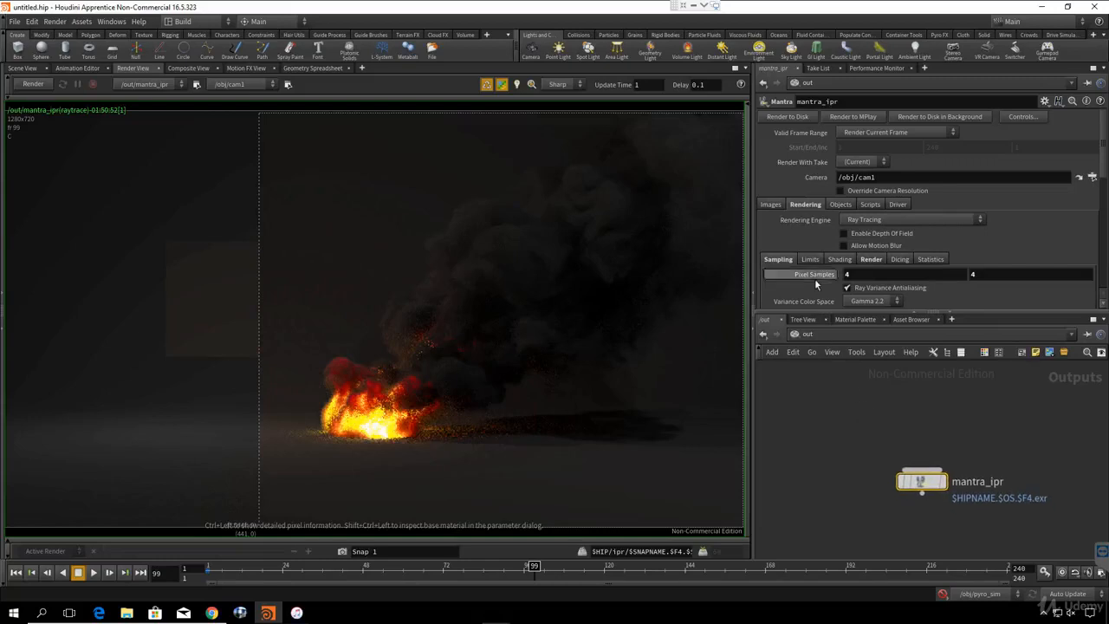
- Set mantra_ipr to render a frame range, delete the channel on the end frame, and set the end frame to 140
scroll(814, 274, "down", 5)
scroll(816, 258, "up", 5)
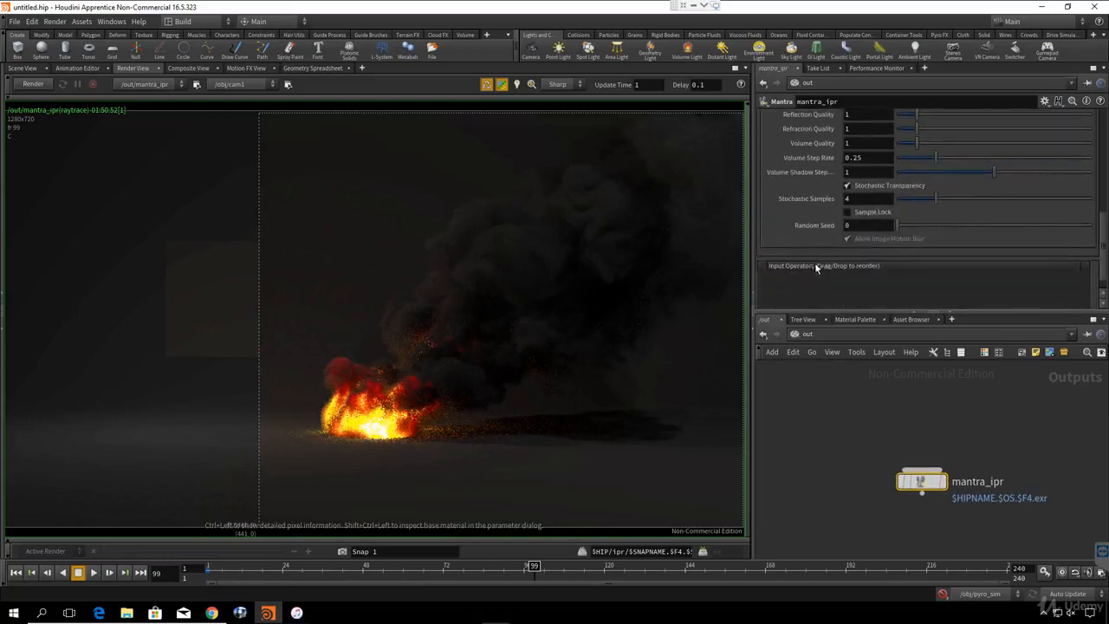
scroll(815, 254, "up", 1)
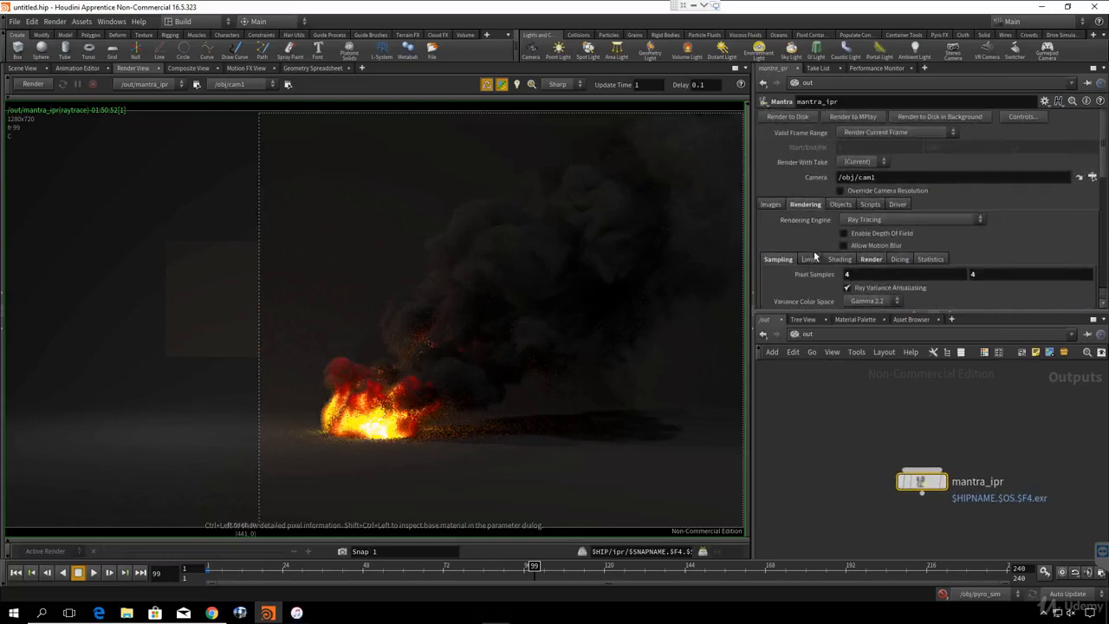
left_click(886, 135)
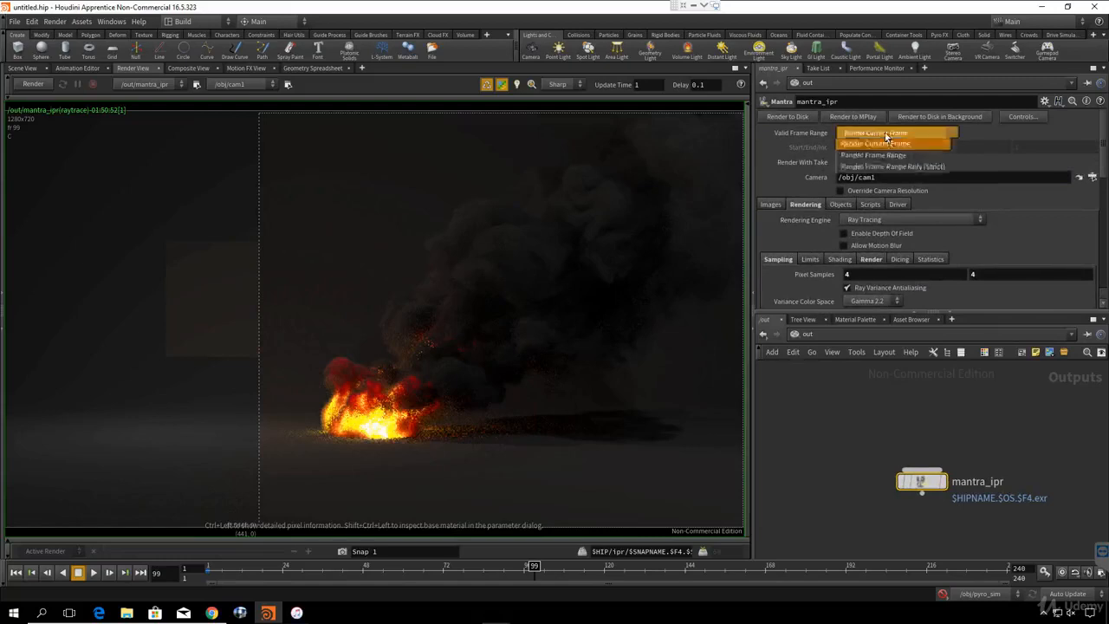
left_click(873, 156)
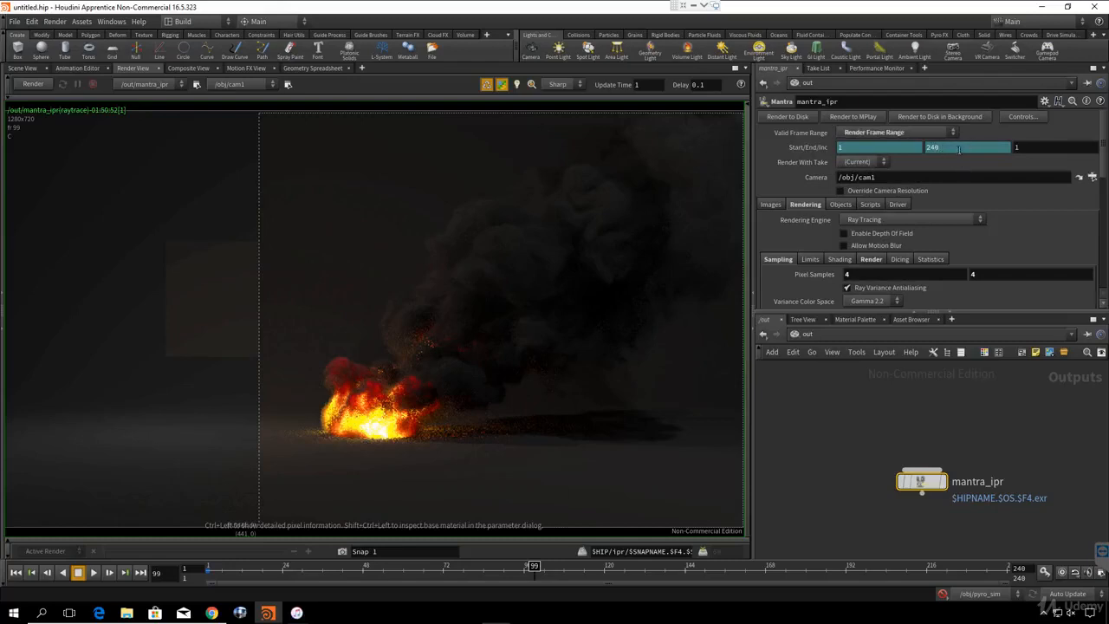
right_click(944, 150)
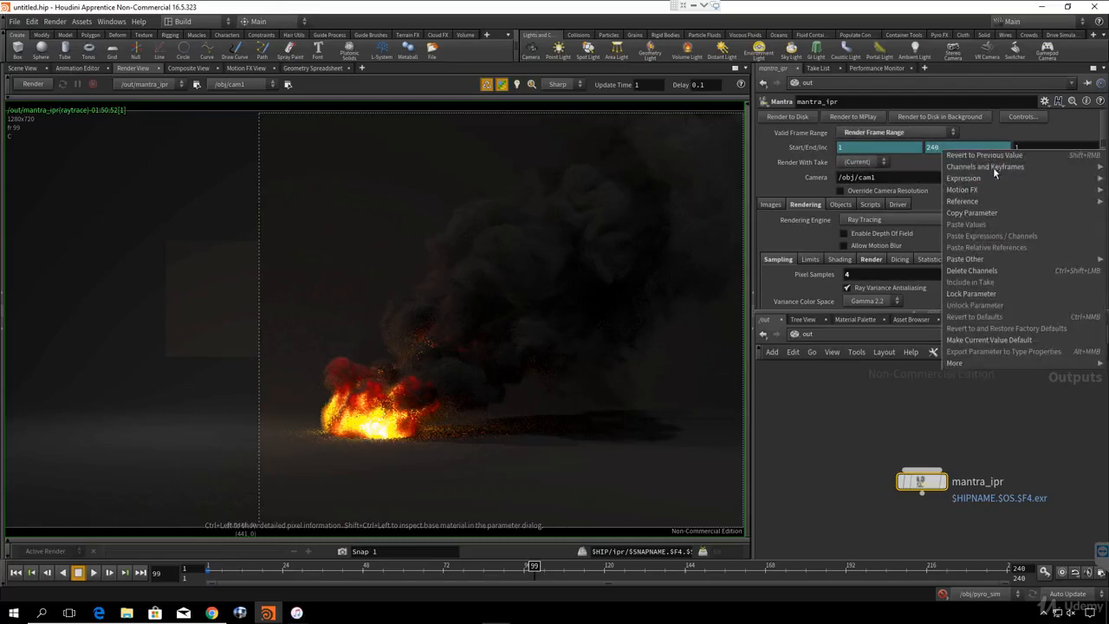
left_click(990, 272)
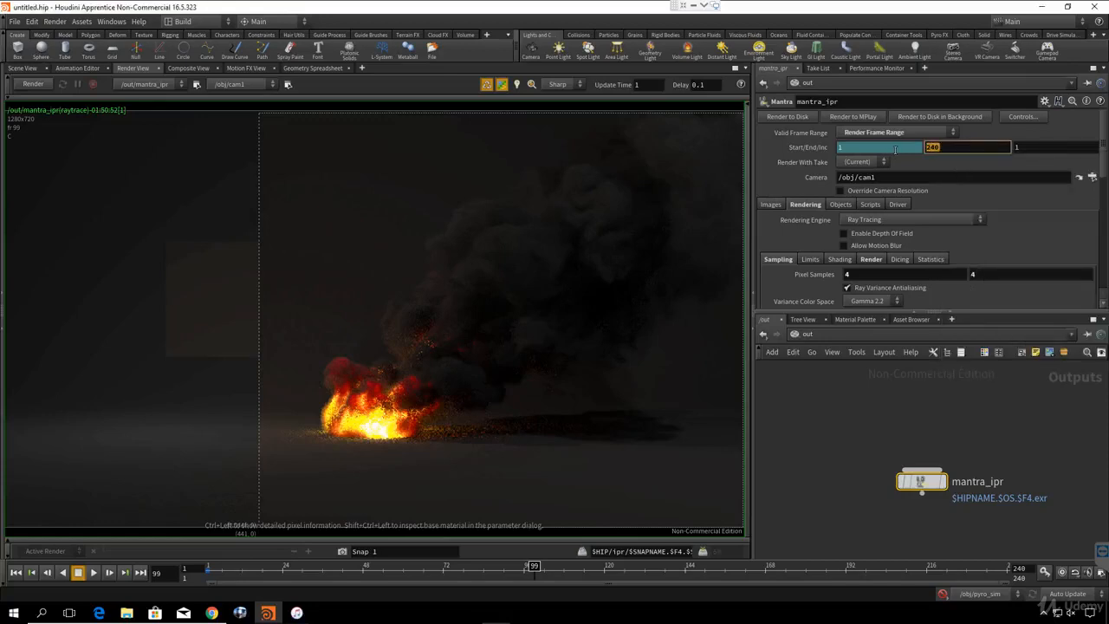
type("140")
key("Return")
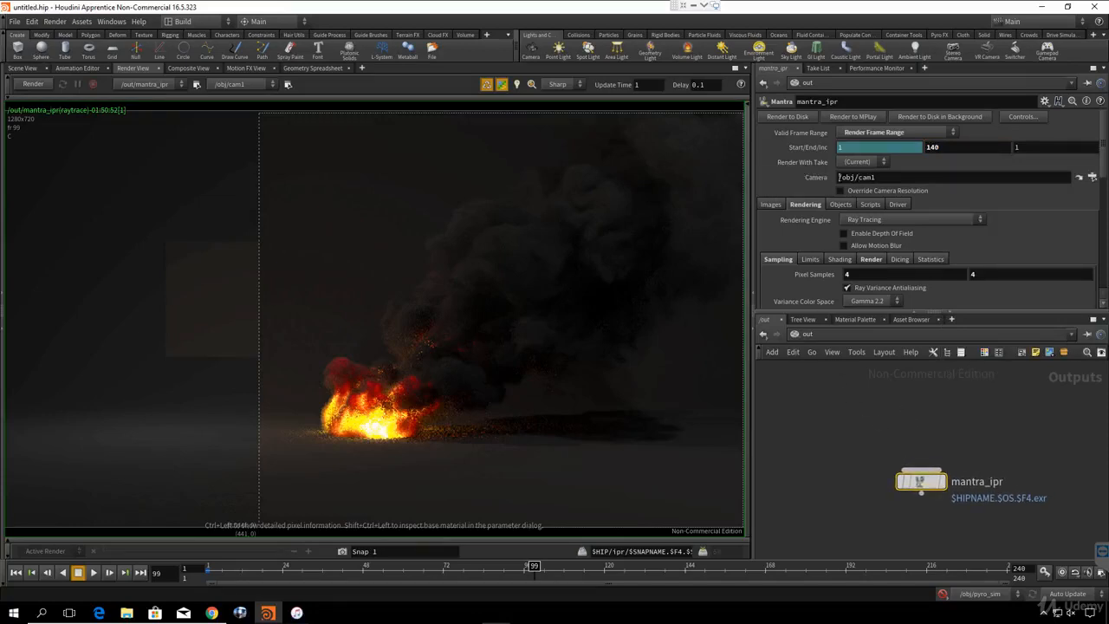
left_click(845, 177)
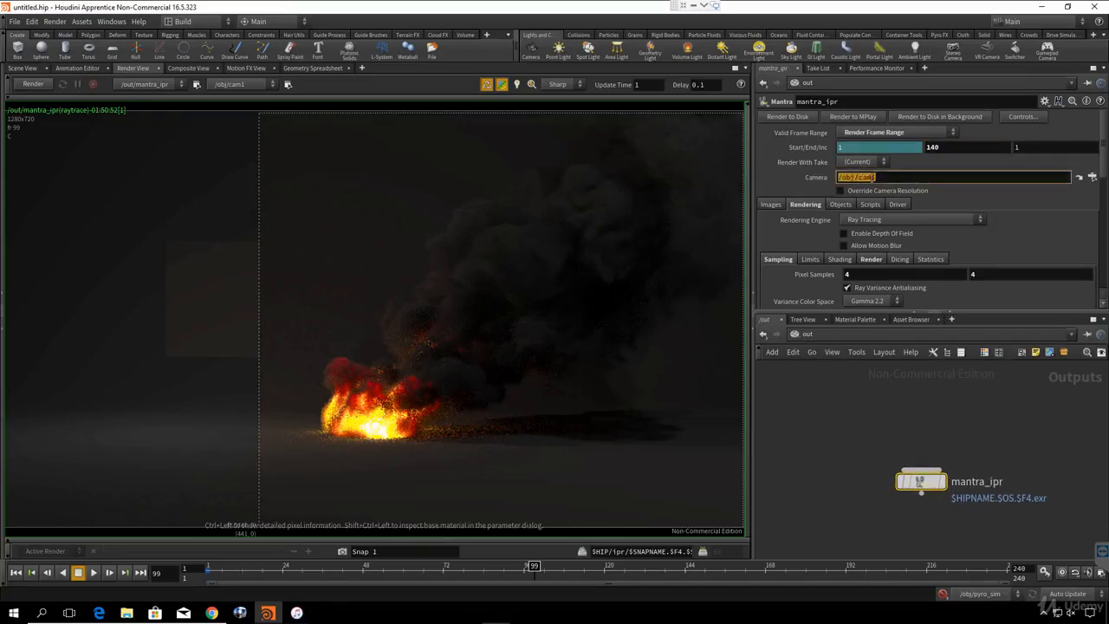
left_click(873, 176)
type("1")
middle_click_drag(863, 419, 885, 408)
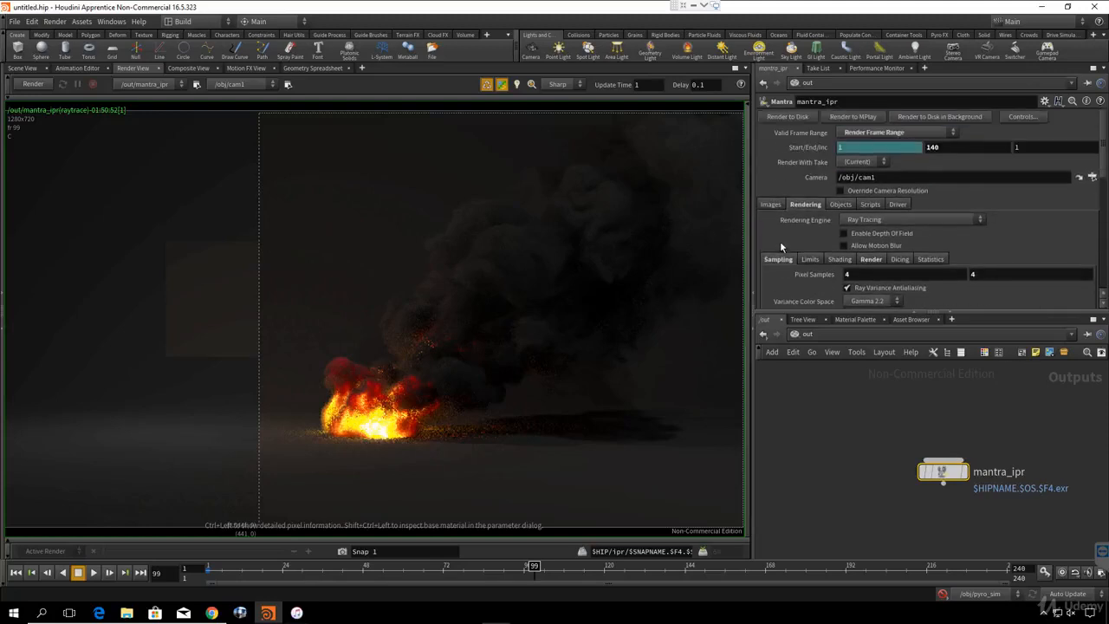
- Override the camera resolution with User Specified Resolution at 1280 by 720, and look through the resolution presets
left_click(840, 190)
left_click(887, 208)
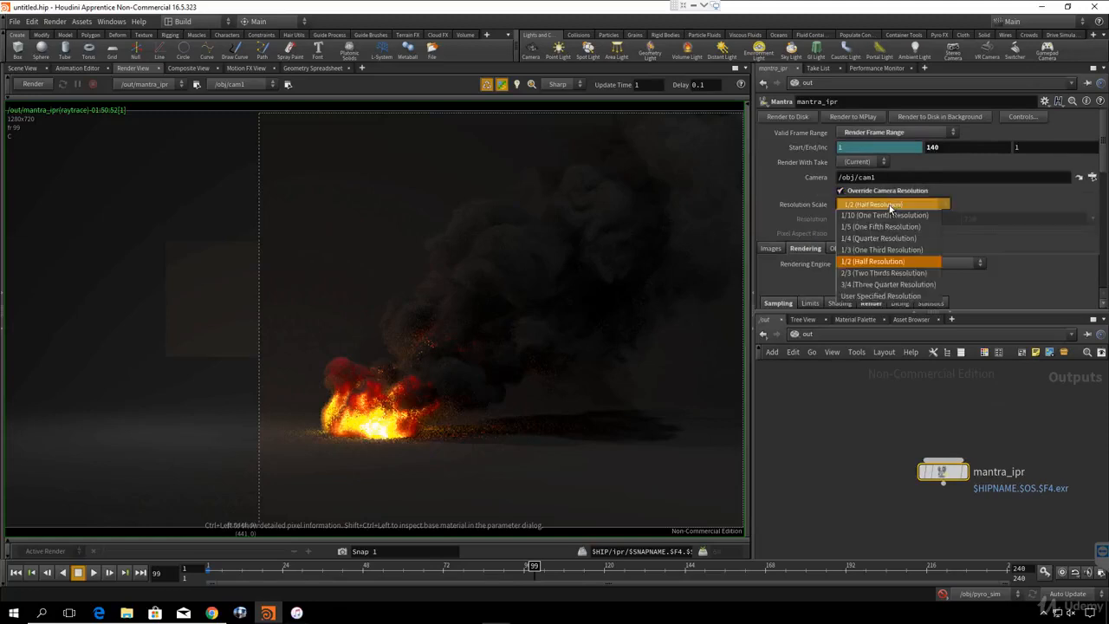
left_click(880, 297)
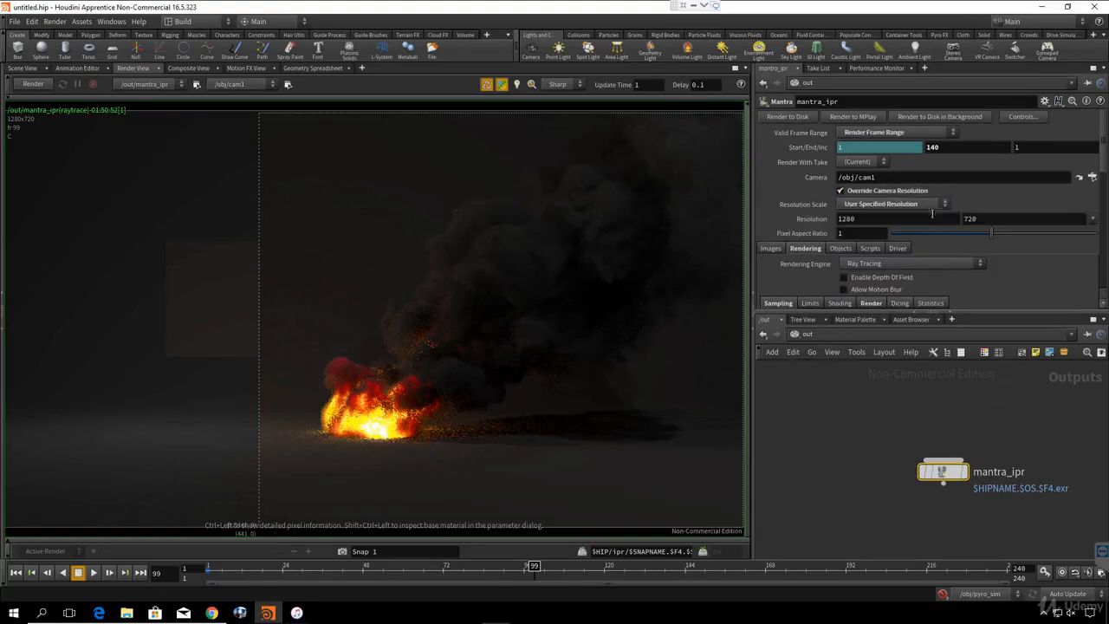
left_click(1092, 220)
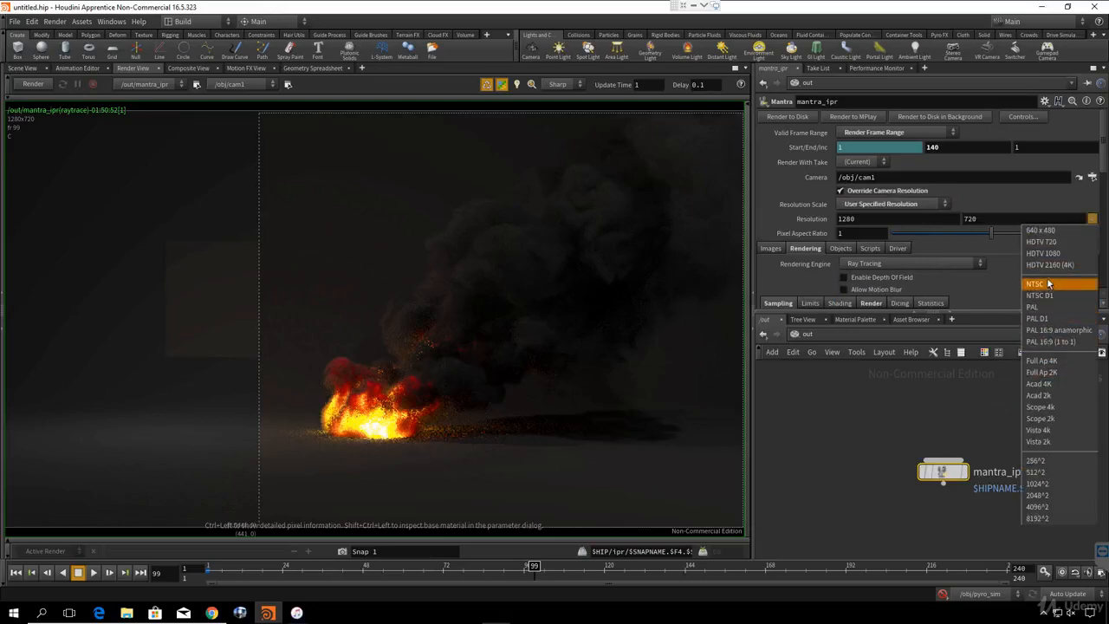
left_click(802, 214)
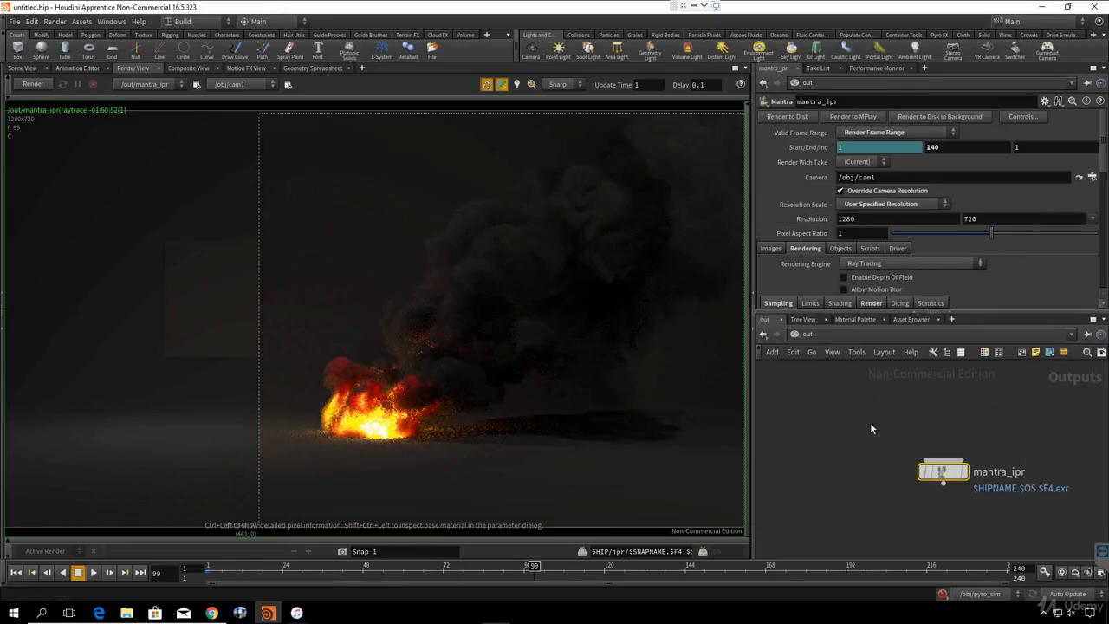
middle_click_drag(870, 423, 856, 411)
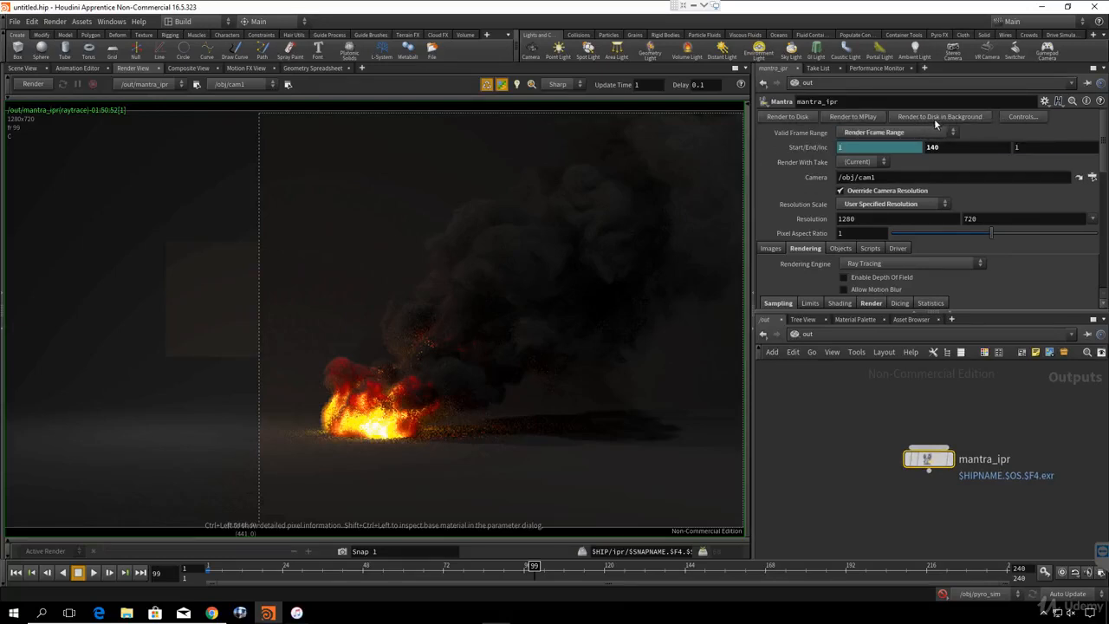
mouse_move(885, 447)
middle_mouse_down()
mouse_move(879, 426)
mouse_move(880, 449)
middle_mouse_up()
- Set the mantra_ipr node's output picture path to $HIP/render/Time.$F4.exr
scroll(794, 272, "down", 5)
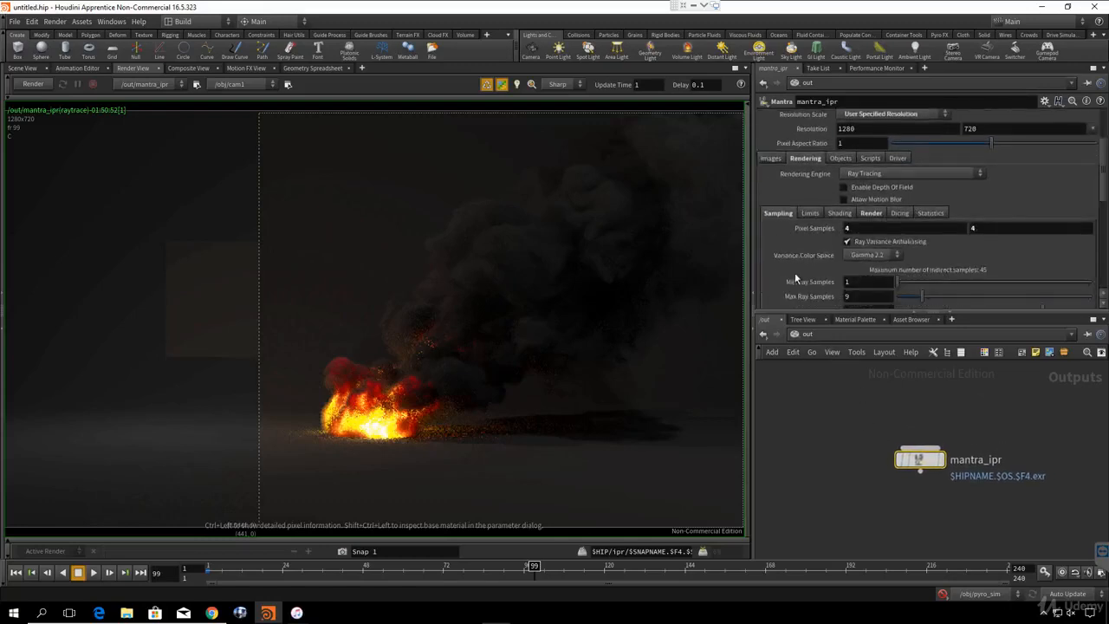
scroll(793, 272, "up", 4)
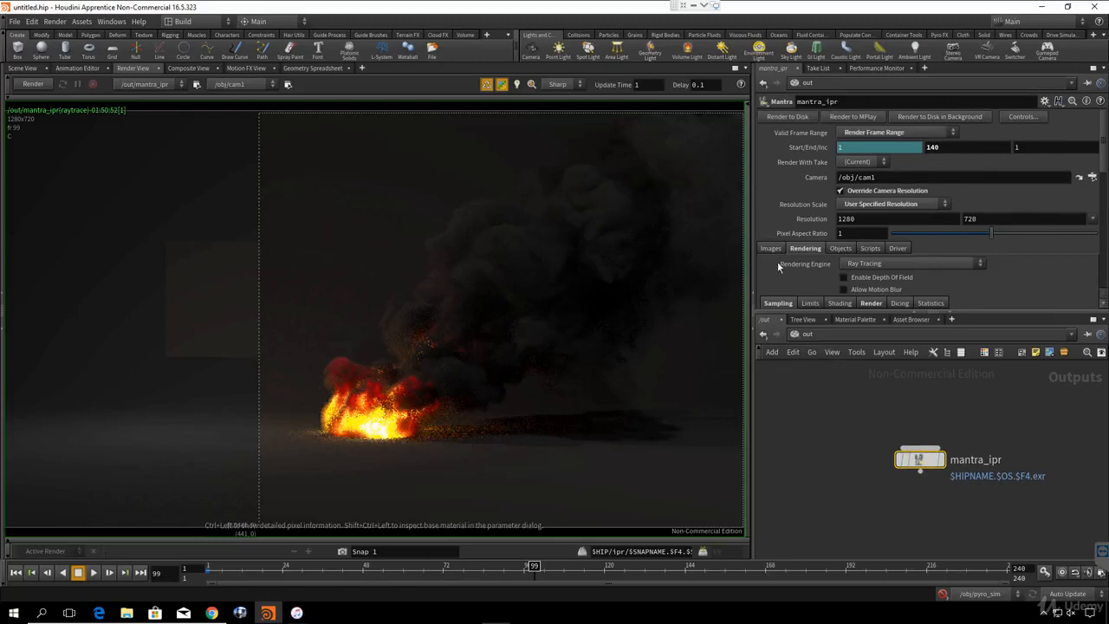
left_click(770, 248)
scroll(783, 264, "down", 2)
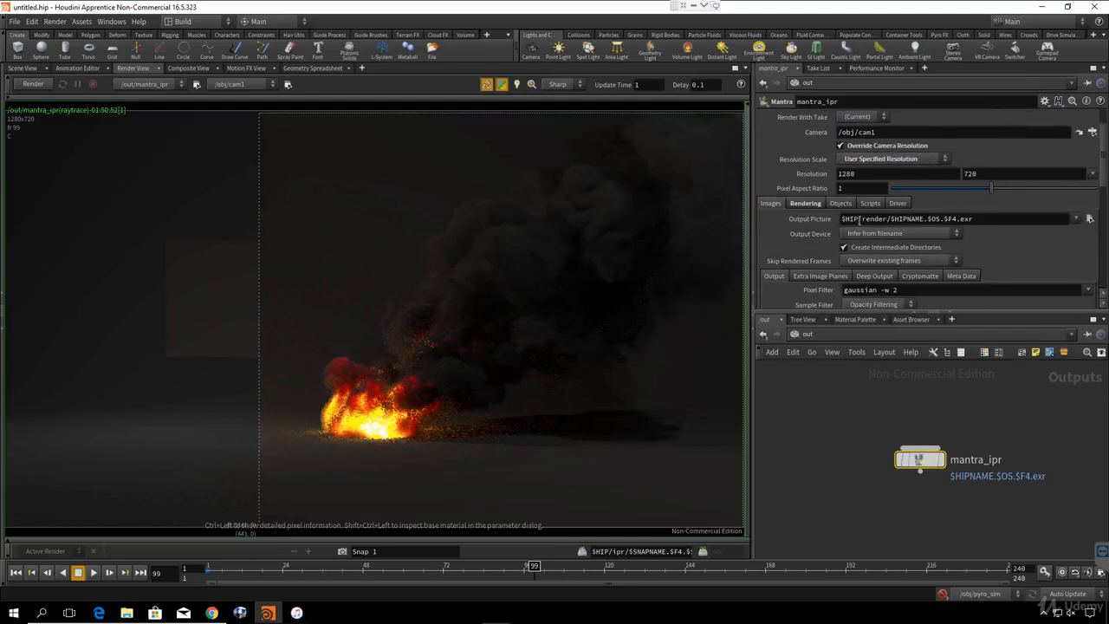
left_click_drag(863, 218, 832, 224)
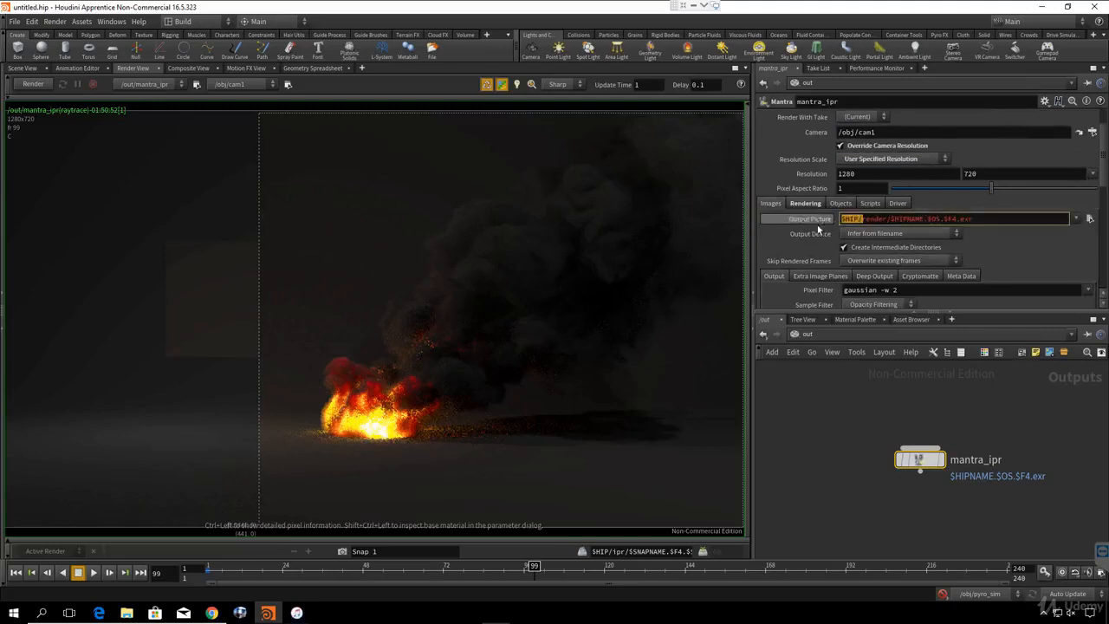
left_click(855, 219)
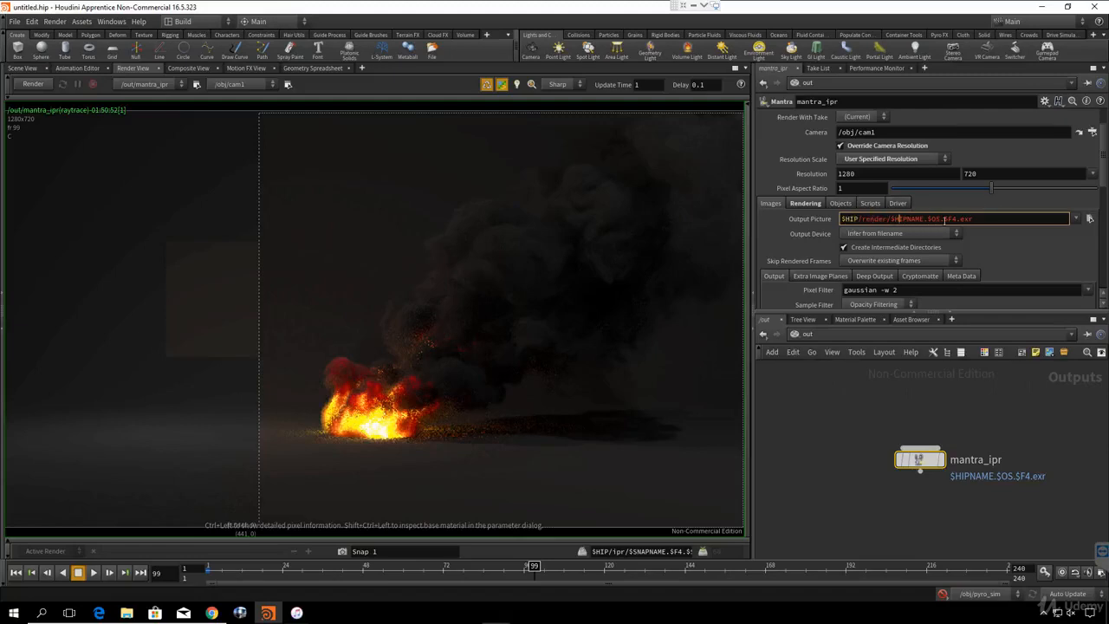
left_click_drag(940, 218, 897, 219)
key("BackSpace")
double_click(900, 219)
left_click(890, 220)
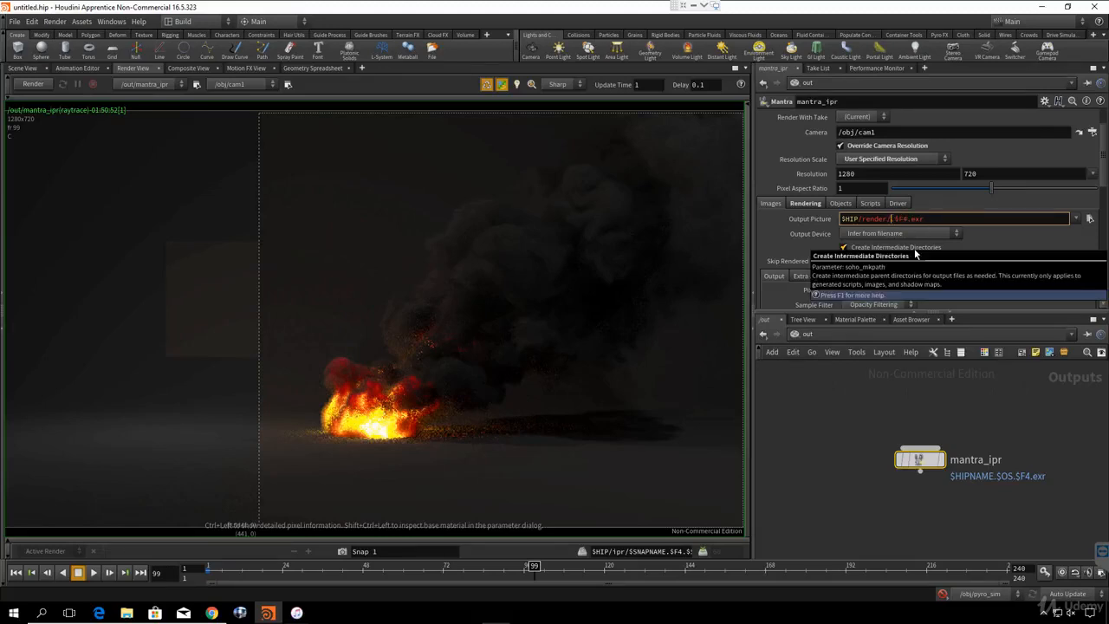
type("Time")
key("Return")
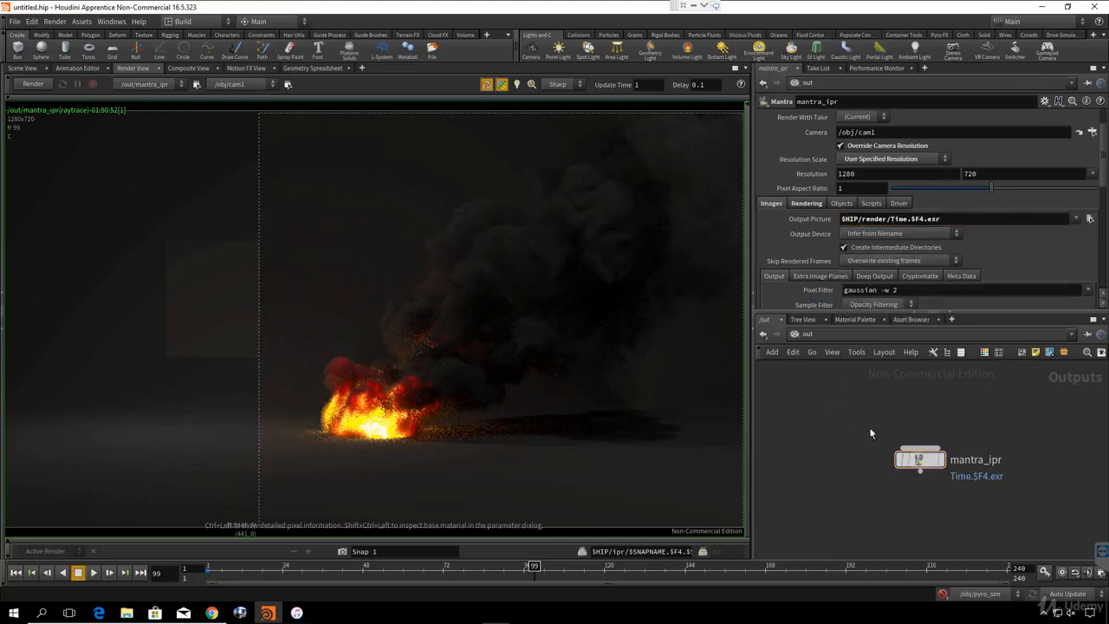
scroll(810, 220, "up", 2)
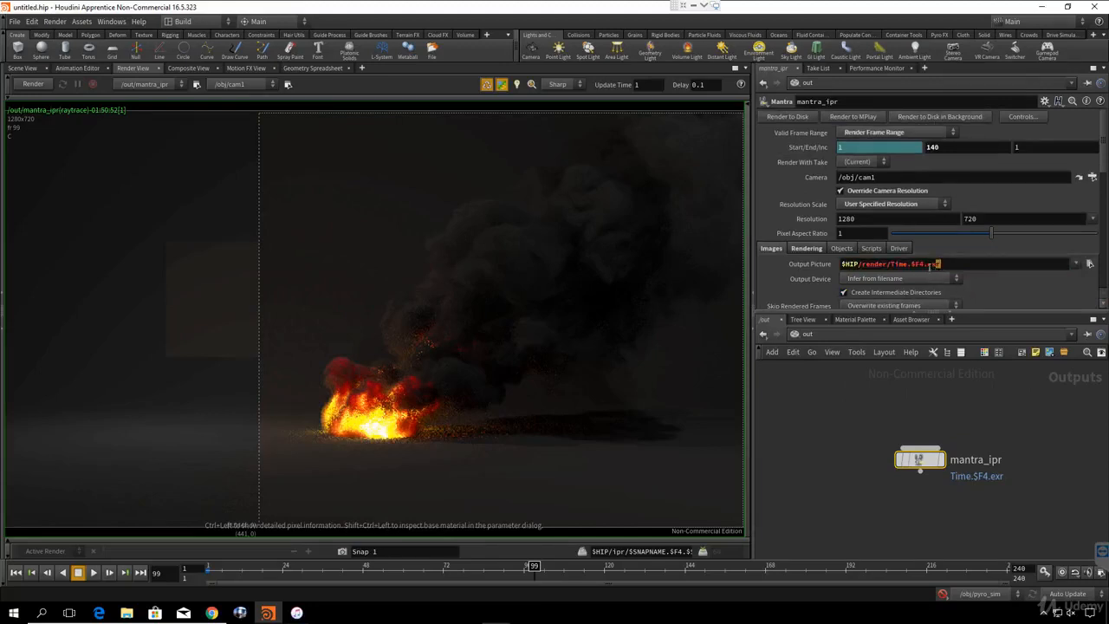
double_click(934, 265)
left_click(939, 264)
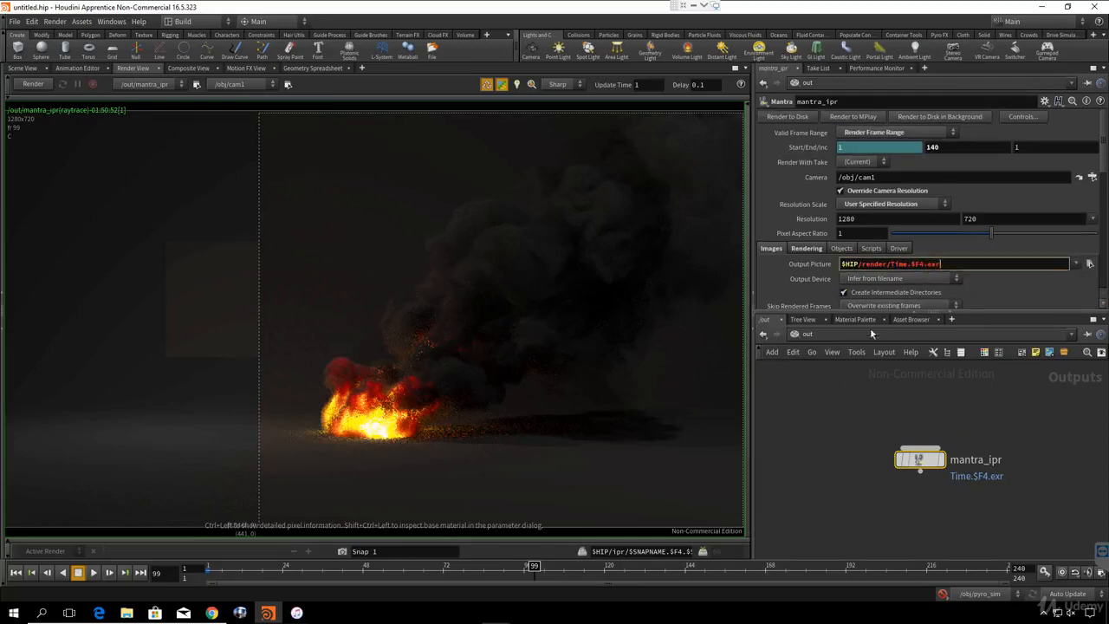
scroll(869, 423, "up", 2)
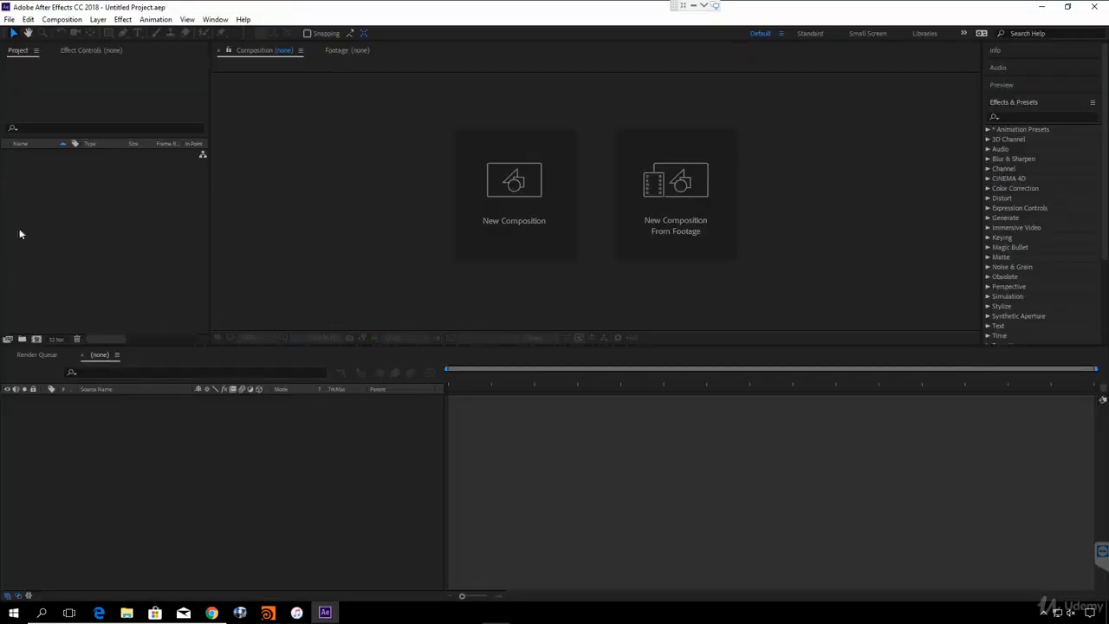
- Switch to After Effects, start a file import, and browse to D:\MyProjects\Burning_Wheel\Houdini\render
left_click(8, 19)
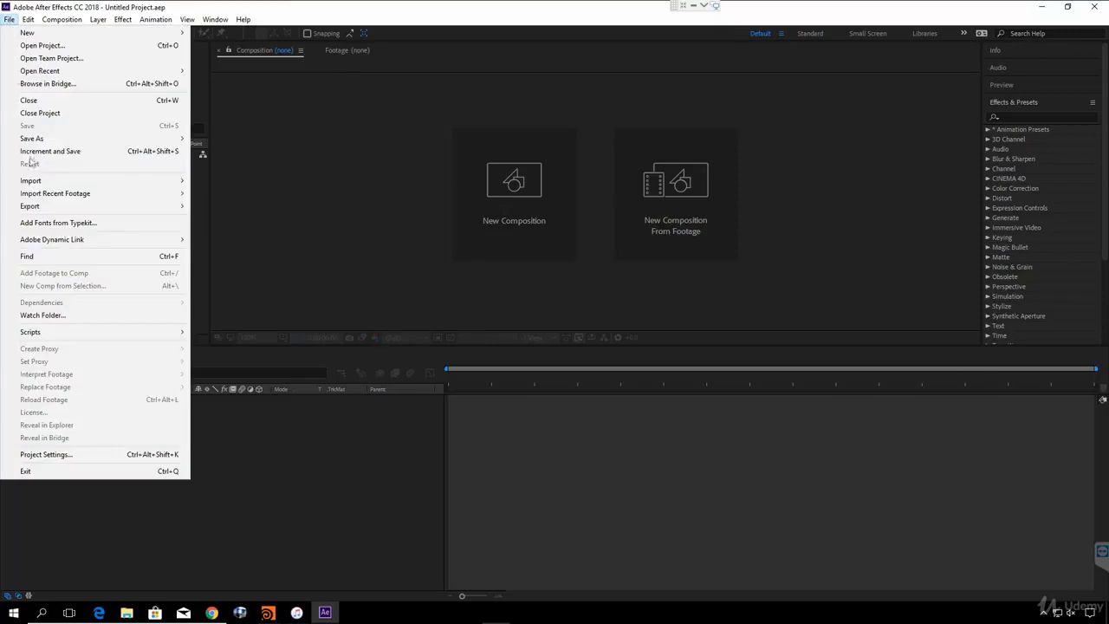
mouse_move(33, 183)
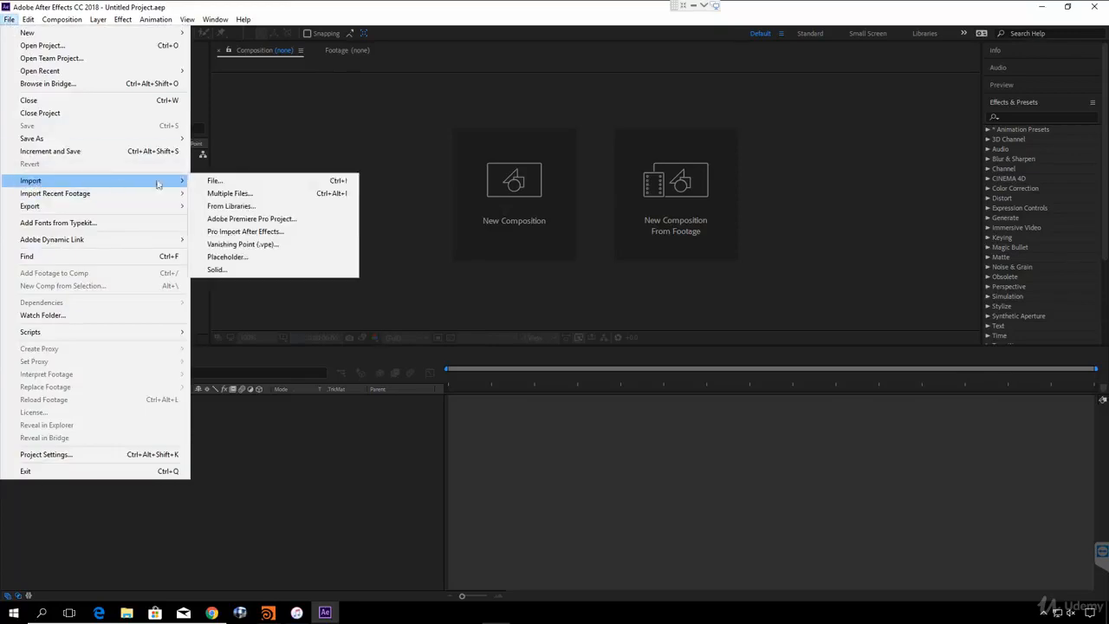
left_click(247, 185)
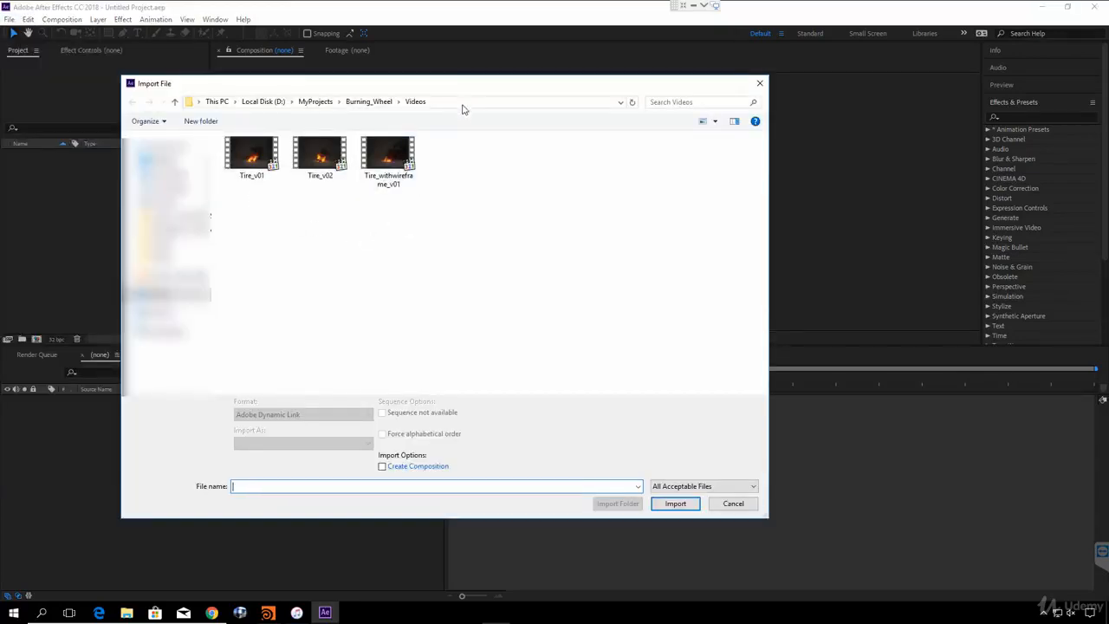
left_click(461, 104)
type("D:\\MyProjects\\Burning_Wheel\\Houdini\\render")
key("Return")
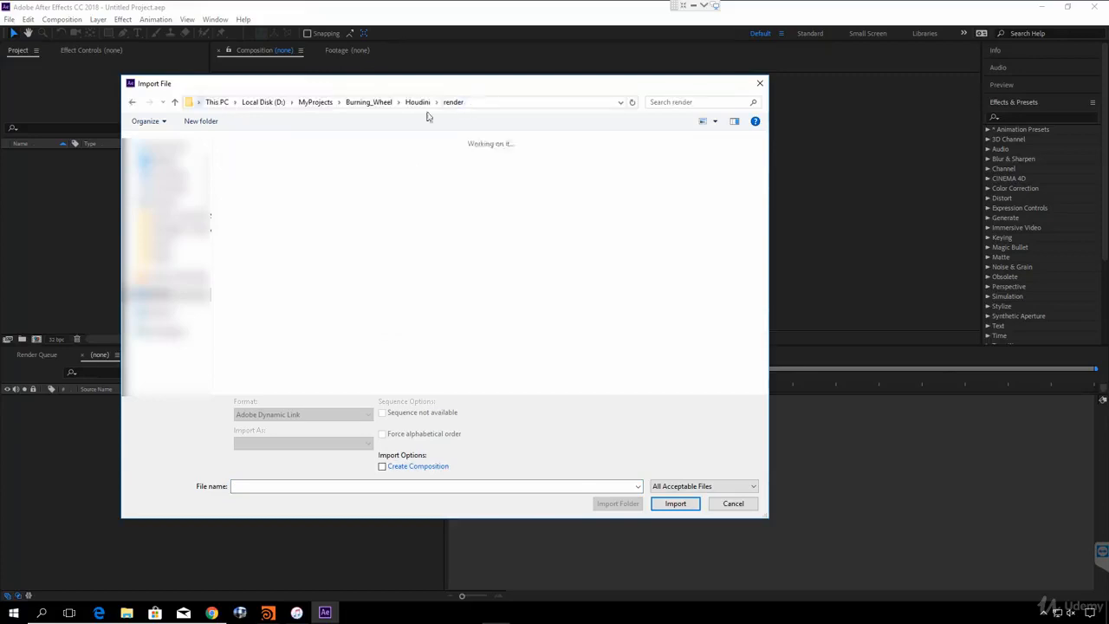
- Import the rendered frames starting at Tire_v01.0001 as an OpenEXR sequence
left_click(480, 104)
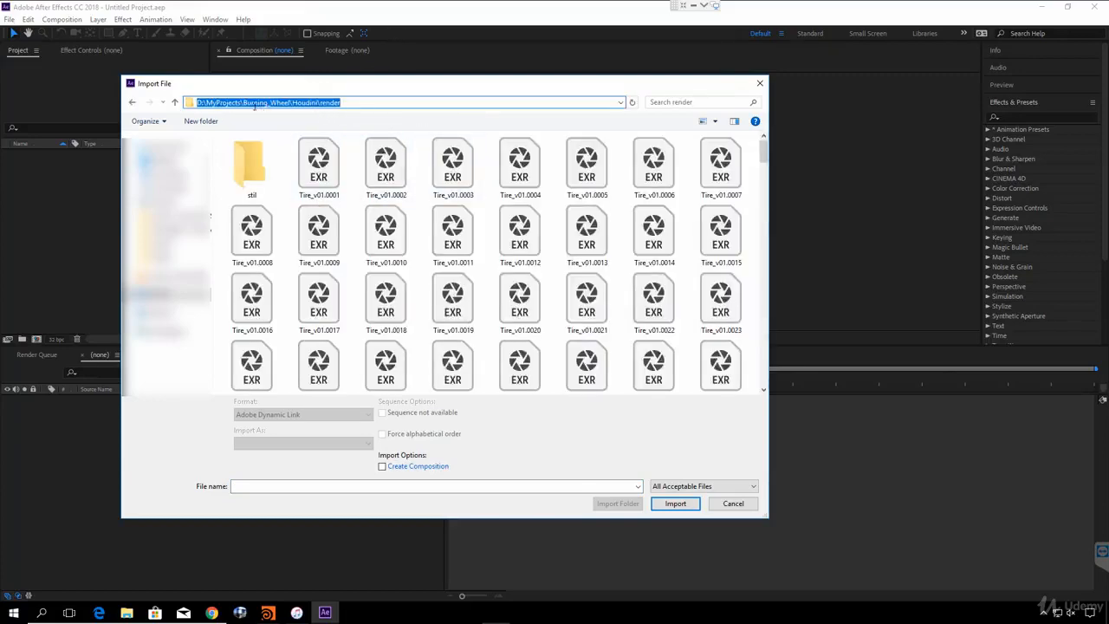
left_click(348, 103)
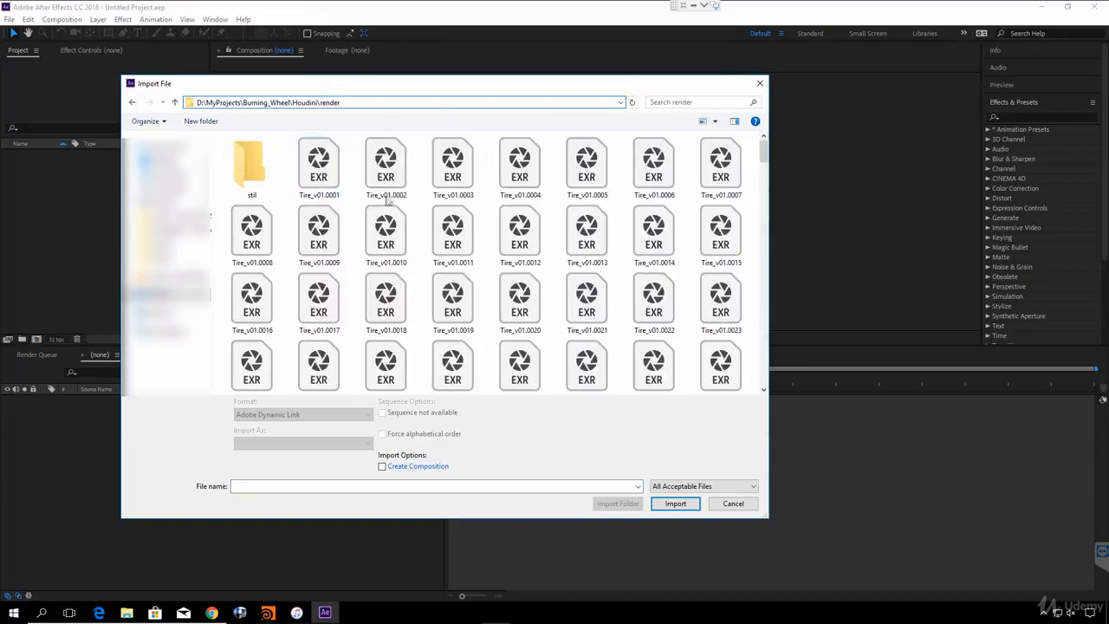
left_click(318, 173)
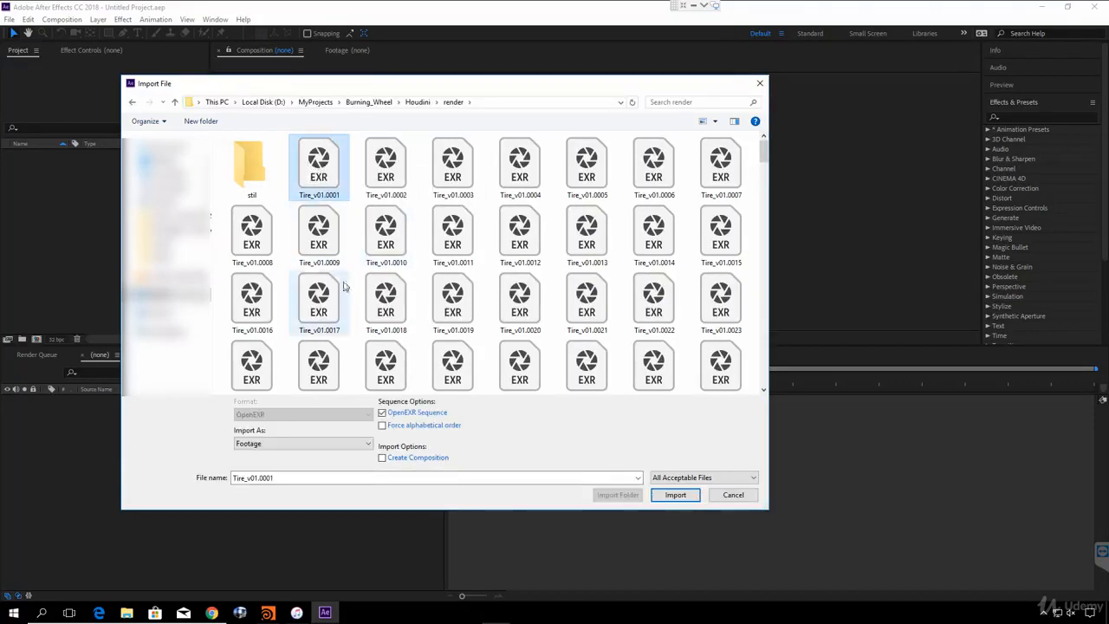
left_click(678, 495)
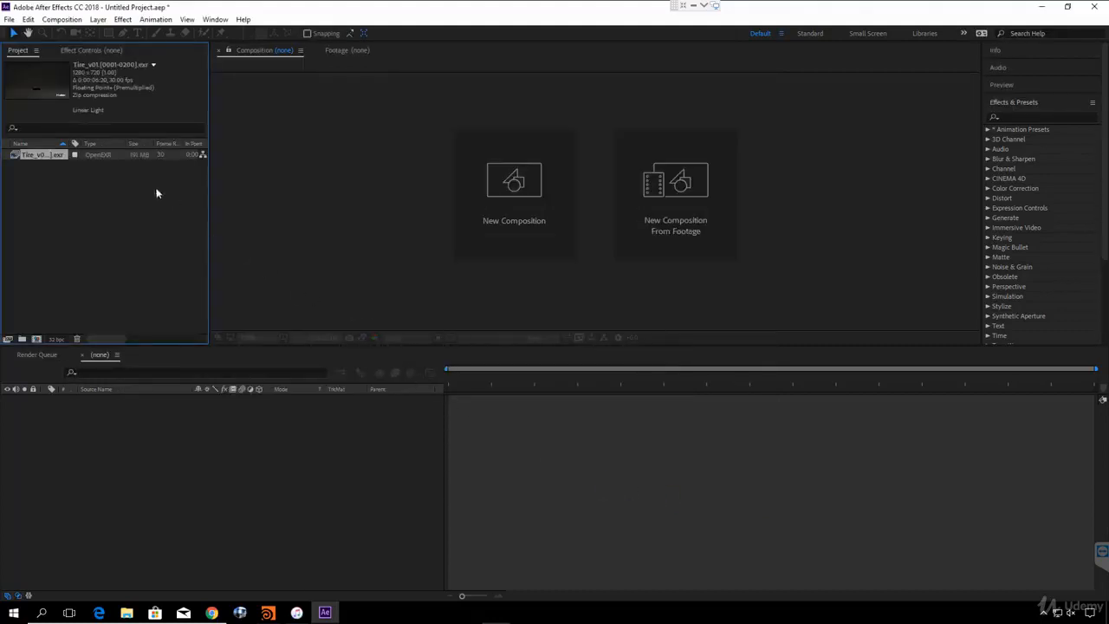
- Interpret the imported Tire_v01 EXR sequence at an assumed frame rate of 24 frames per second
right_click(43, 156)
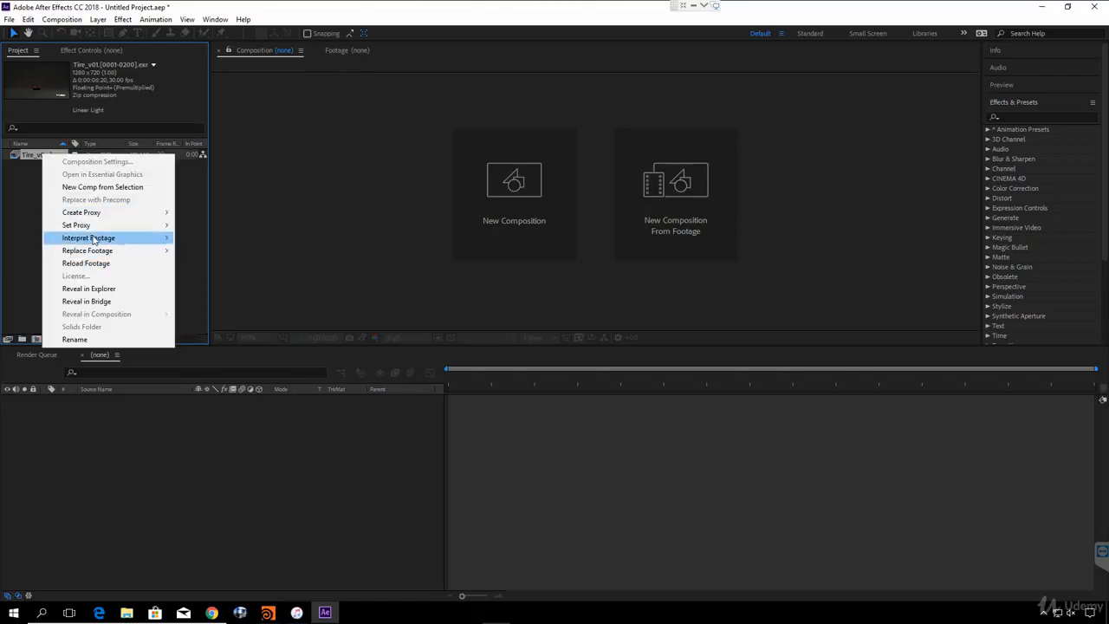
mouse_move(93, 242)
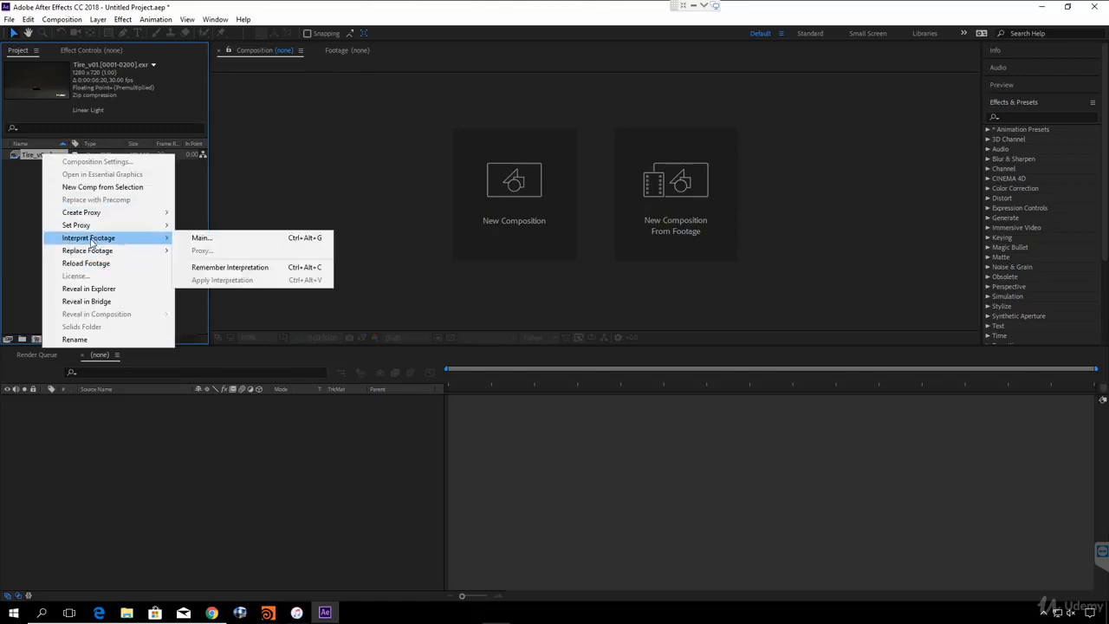
left_click(208, 240)
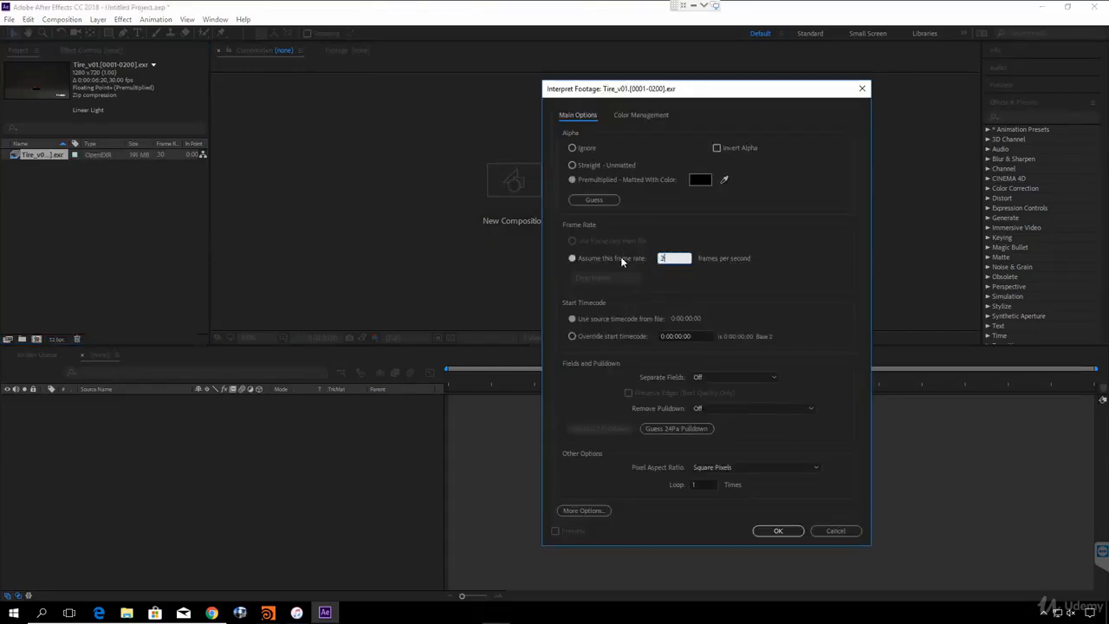
type("24")
left_click(777, 528)
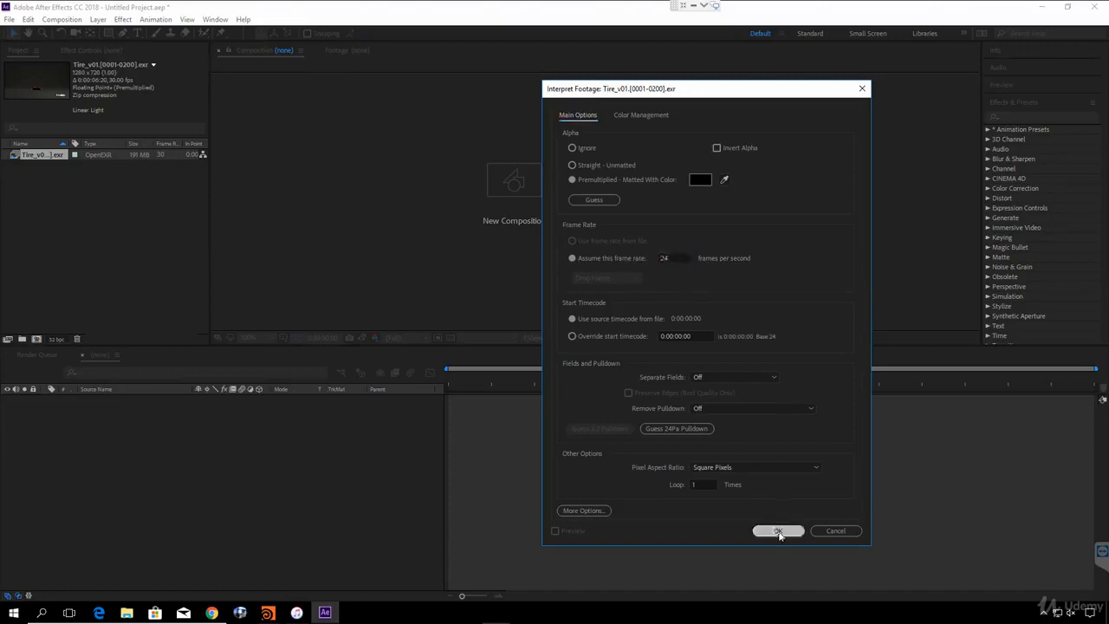
- Switch to Houdini, check the scene's FPS in the Global Animation Options, and return to After Effects
left_click(268, 612)
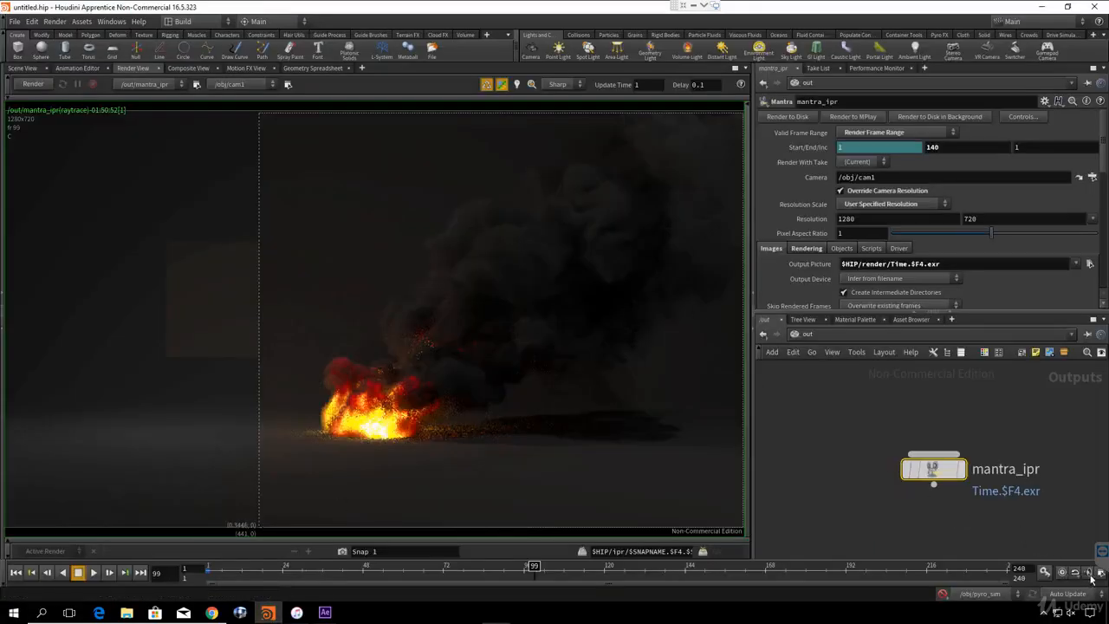
left_click(1101, 572)
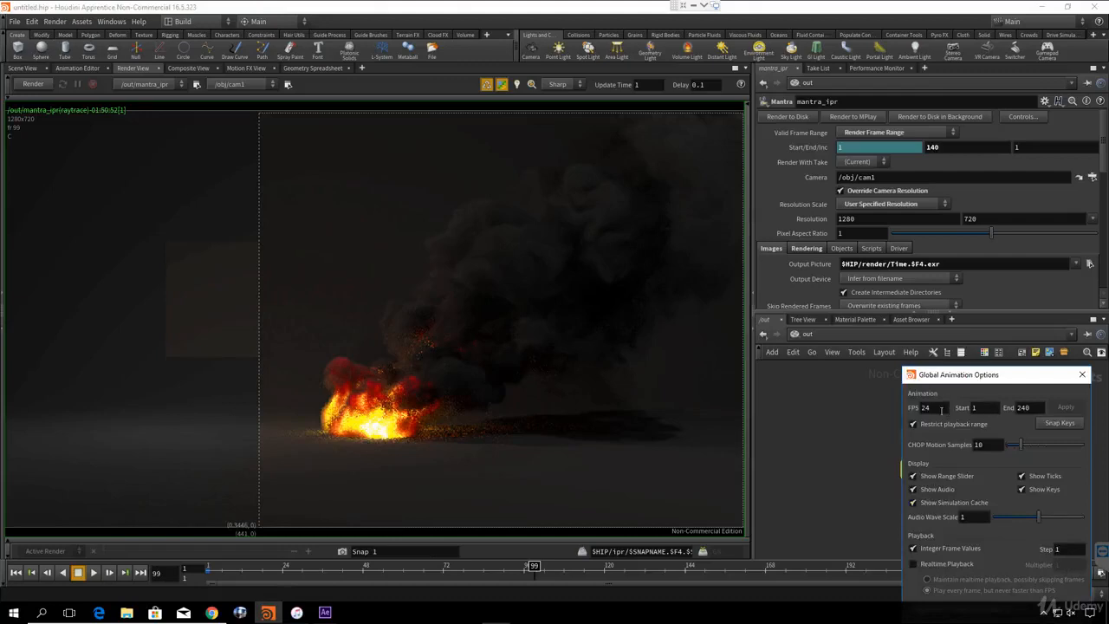
left_click(1082, 375)
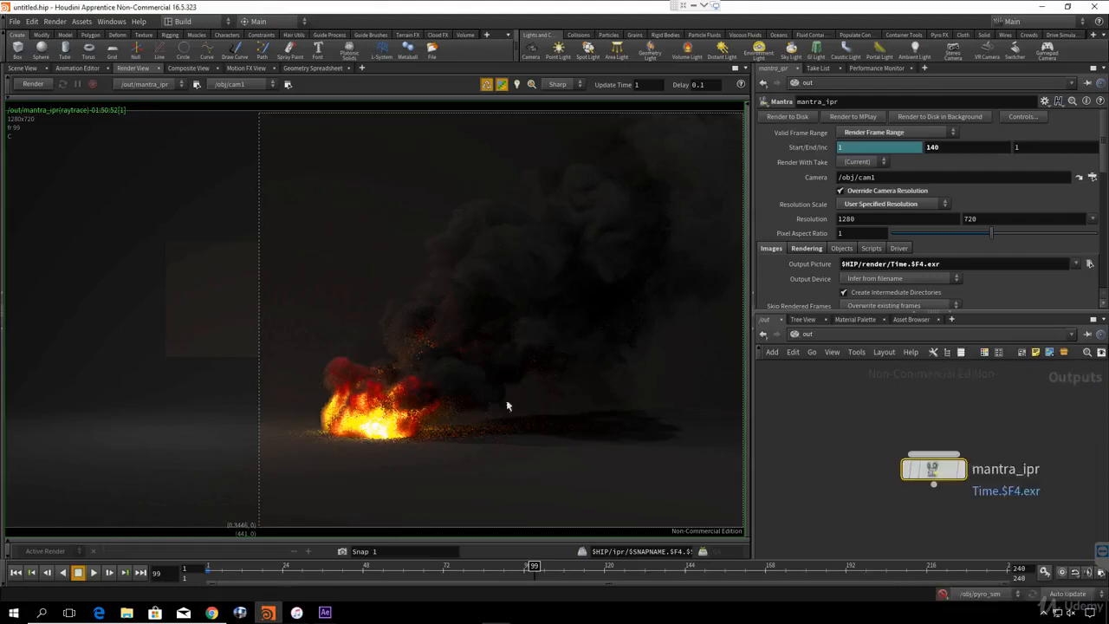
left_click(325, 613)
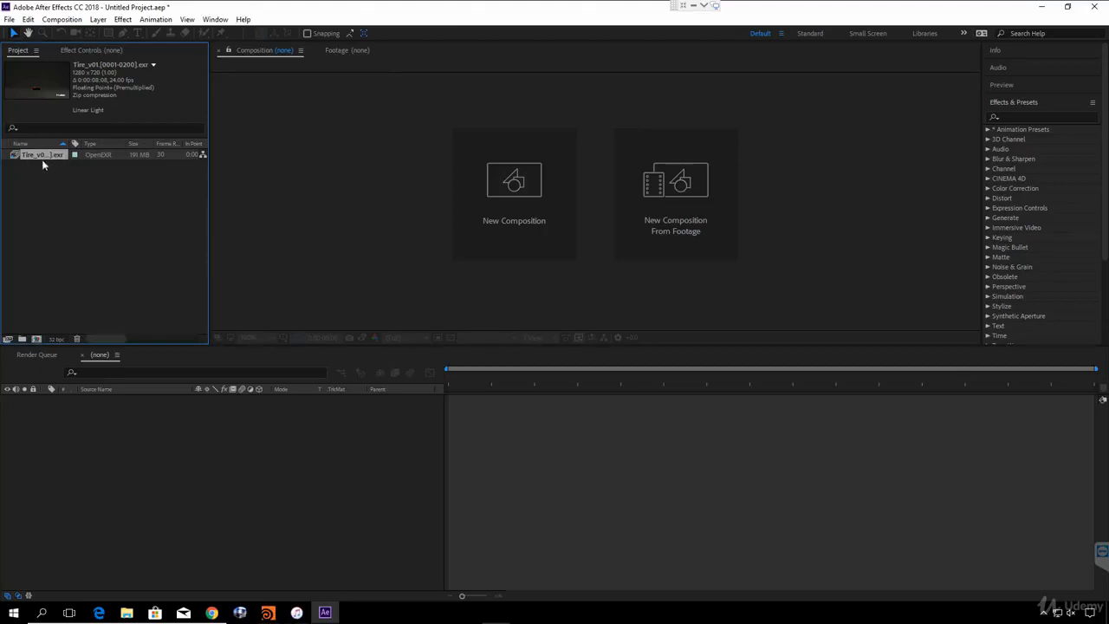
- Create a composition from the Tire_v01 sequence and play it to inspect the fire and smoke
left_click(36, 339)
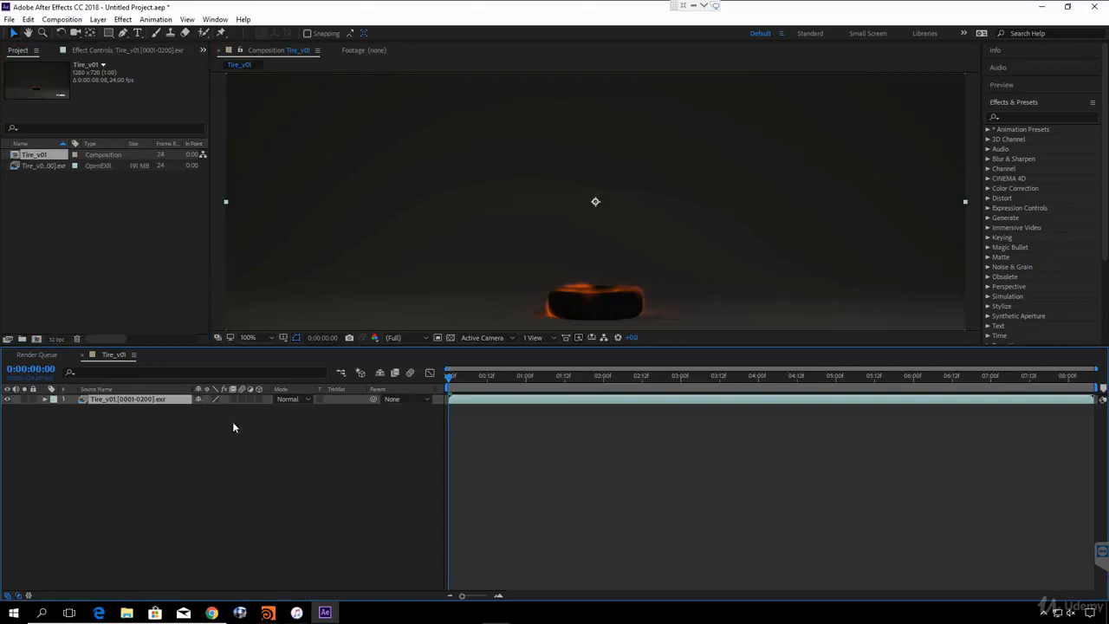
key("space")
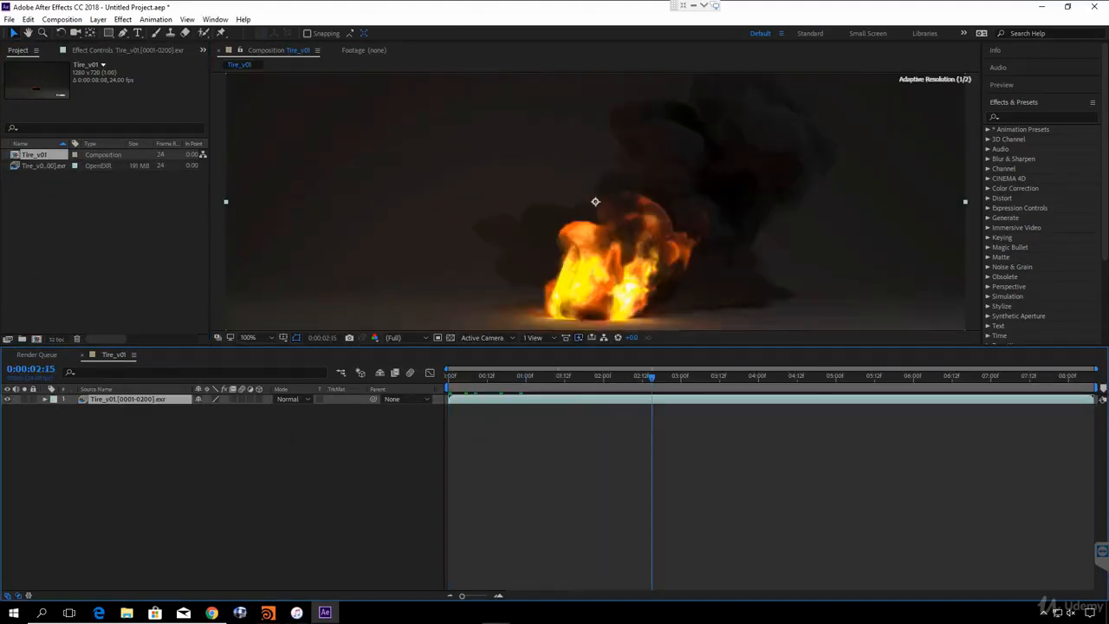
scroll(601, 219, "down", 6)
scroll(593, 260, "up", 6)
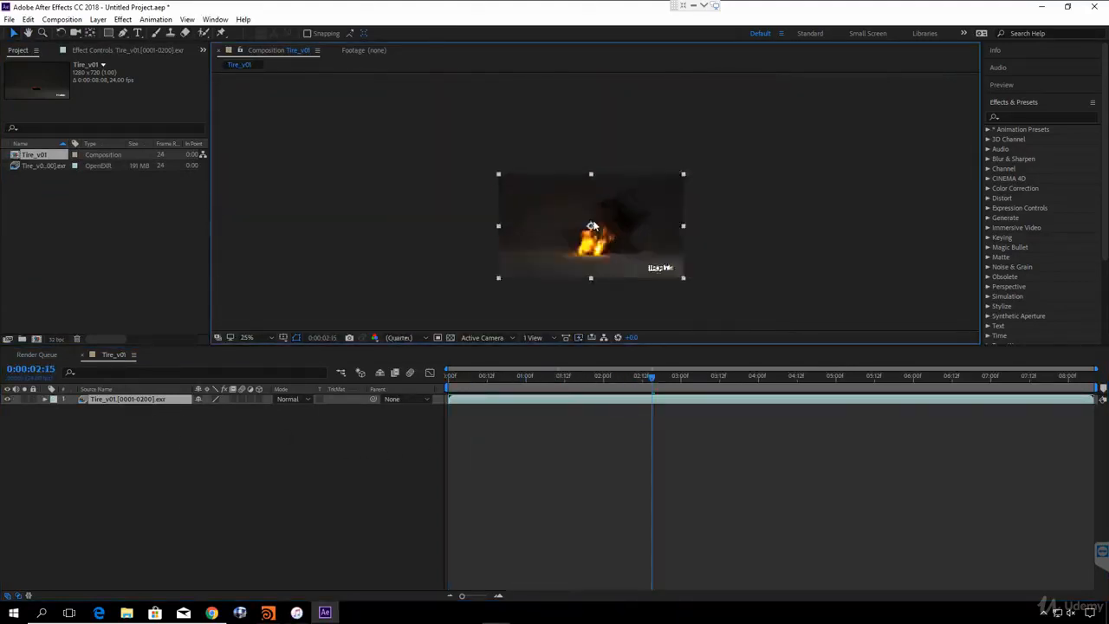
middle_click_drag(607, 248, 621, 109)
scroll(634, 183, "down", 1)
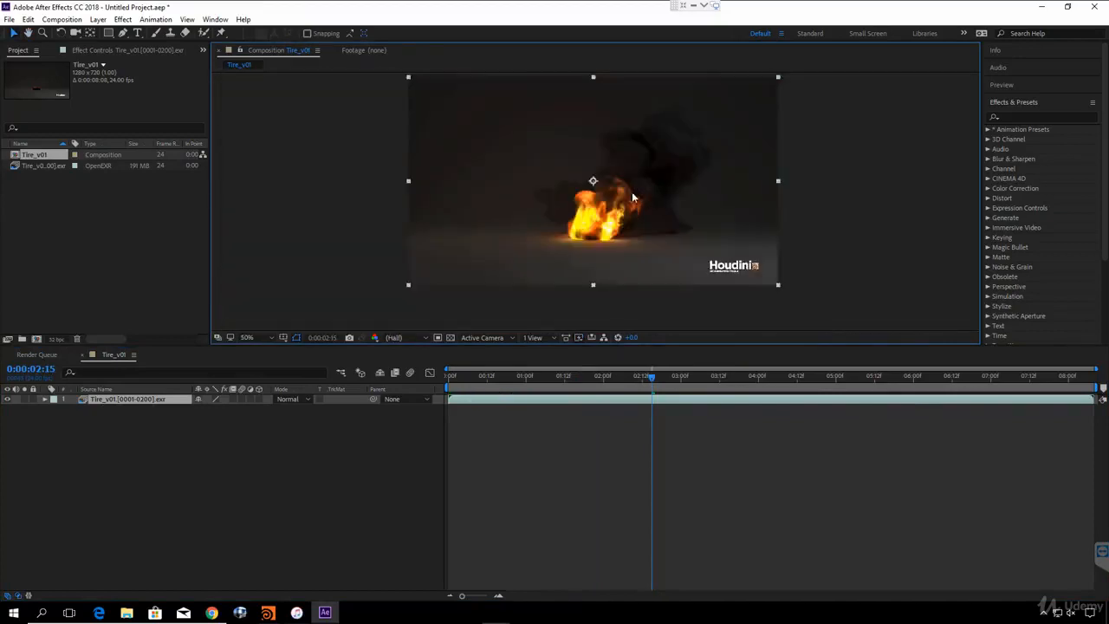
scroll(632, 196, "up", 1)
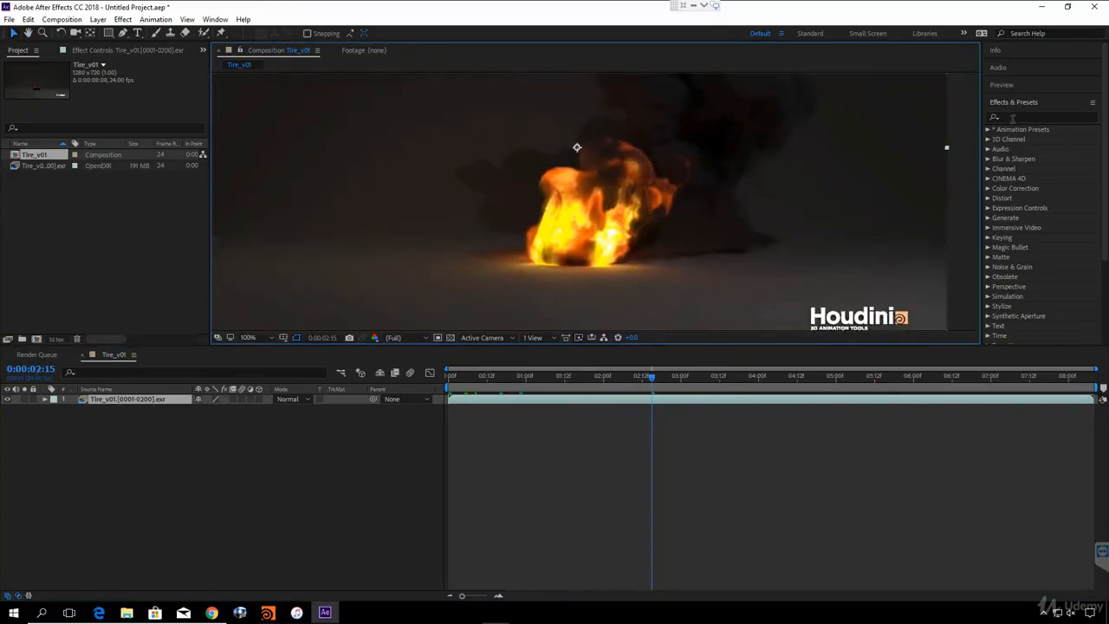
- Find the Stylize Glow effect and apply it to the Tire_v01 layer
left_click(1012, 118)
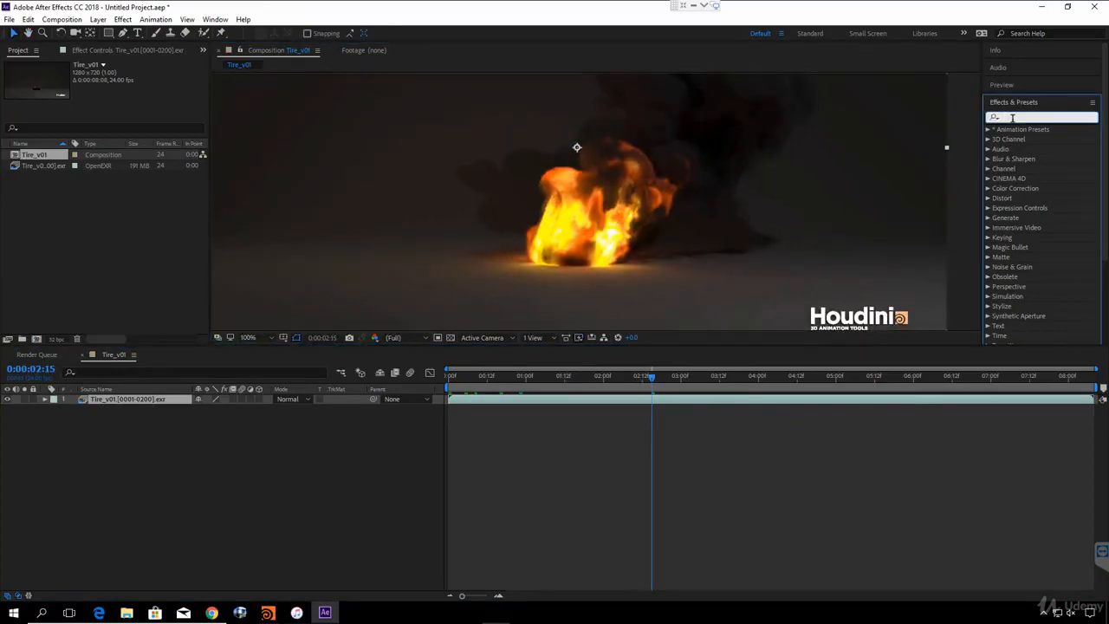
type("glow")
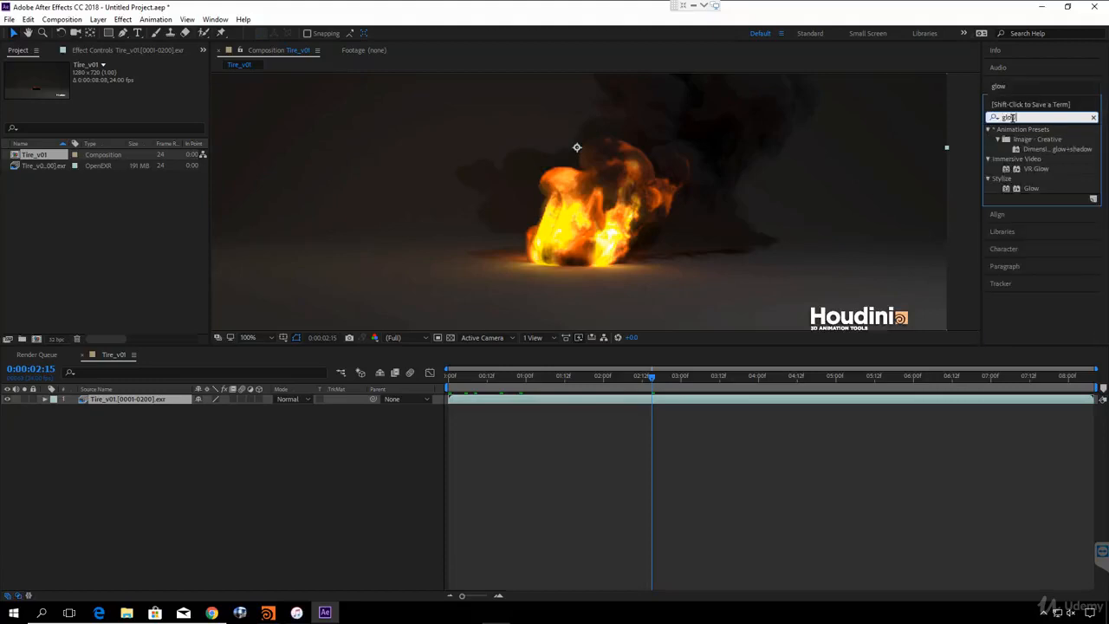
left_click_drag(1031, 189, 159, 408)
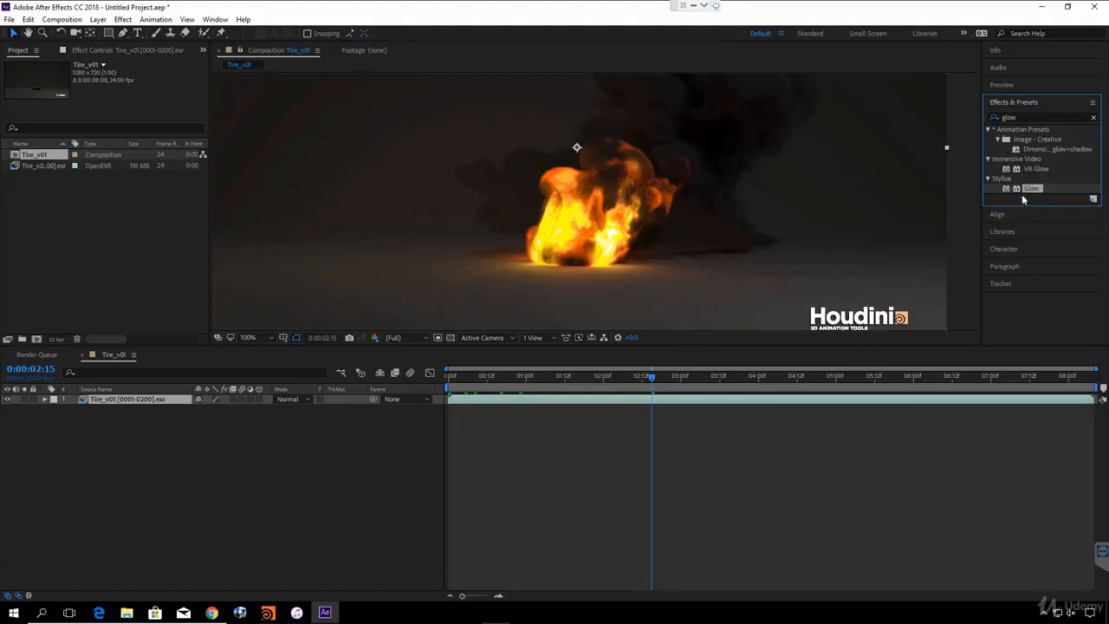
left_click_drag(1031, 193, 149, 404)
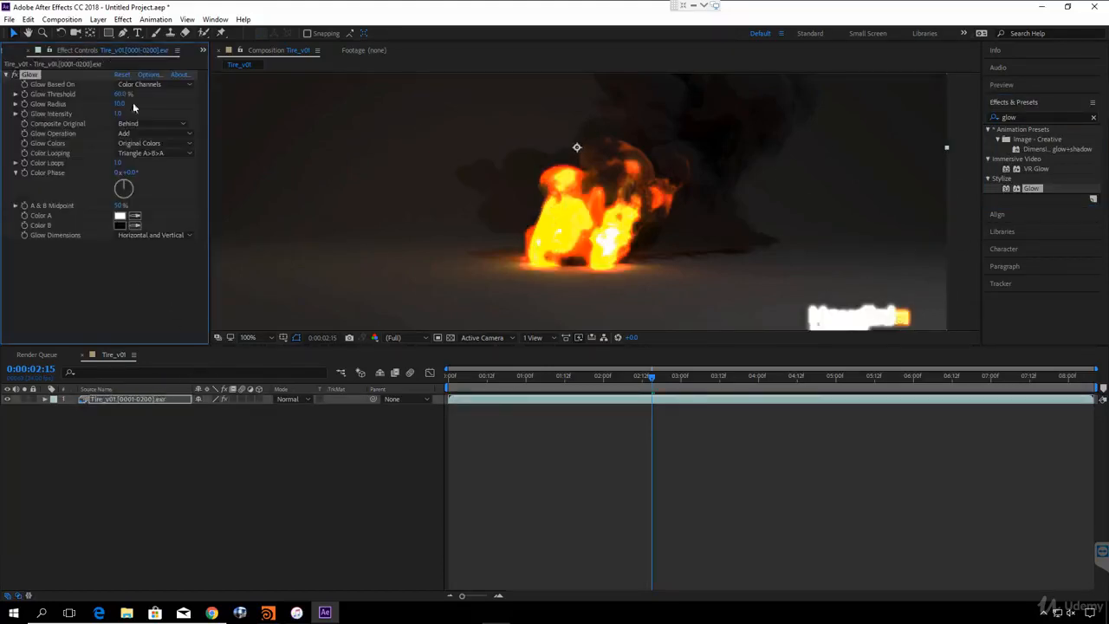
- Set the Glow effect's threshold to 59.2%, intensity to 0.1 and radius to about 117
left_click_drag(121, 104, 133, 103)
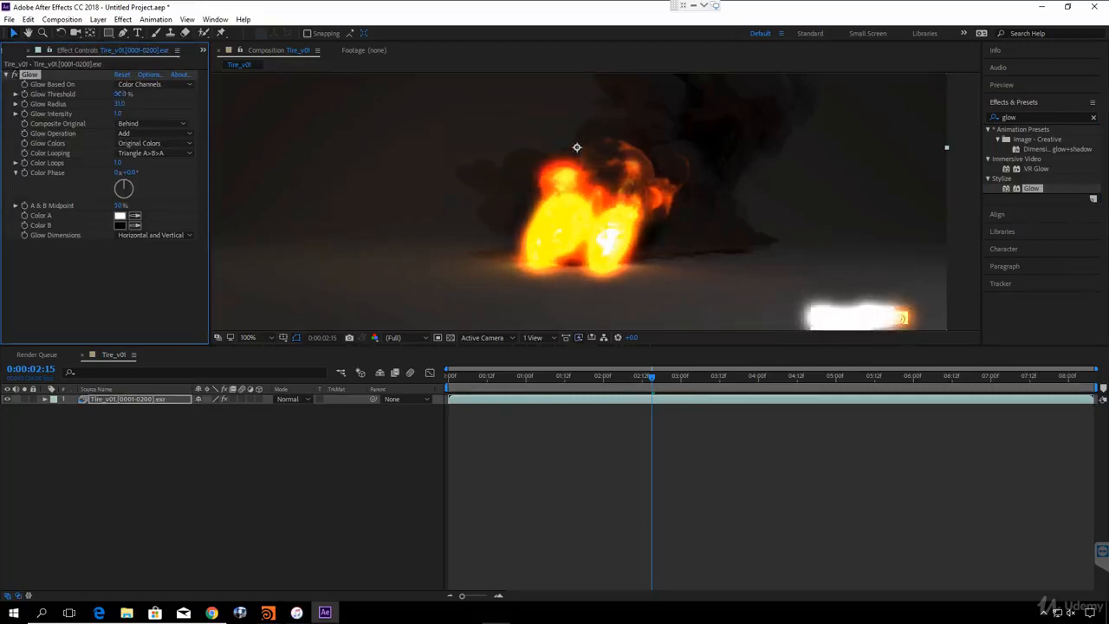
mouse_move(107, 93)
left_mouse_down()
mouse_move(137, 101)
mouse_move(111, 98)
left_mouse_up()
scroll(570, 240, "down", 1)
scroll(556, 231, "up", 1)
left_click_drag(120, 114, 69, 113)
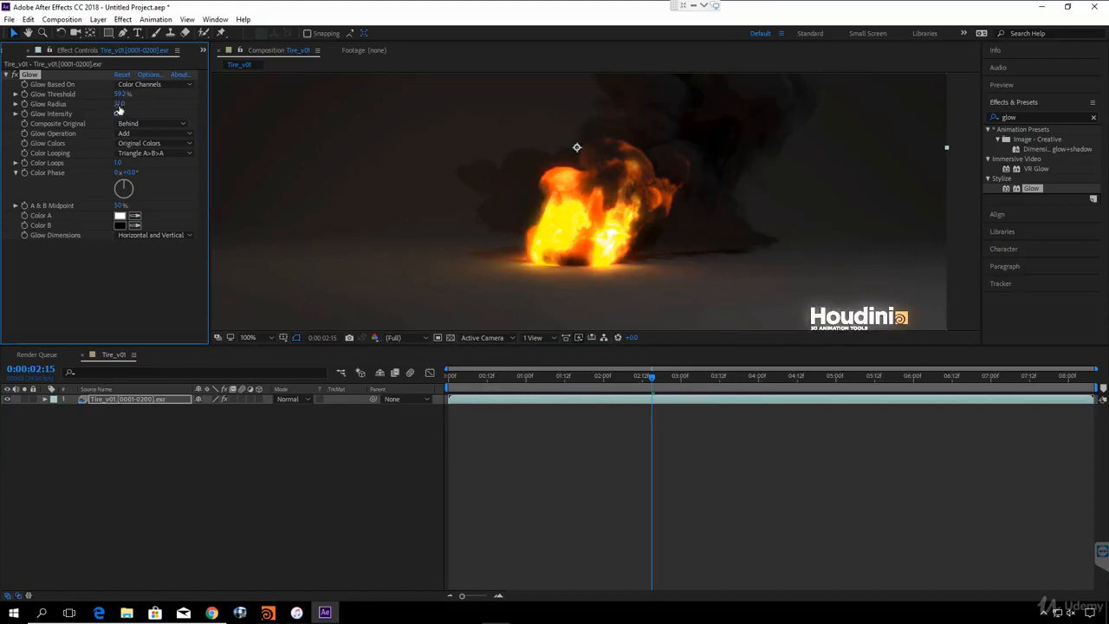
type("100")
key("Return")
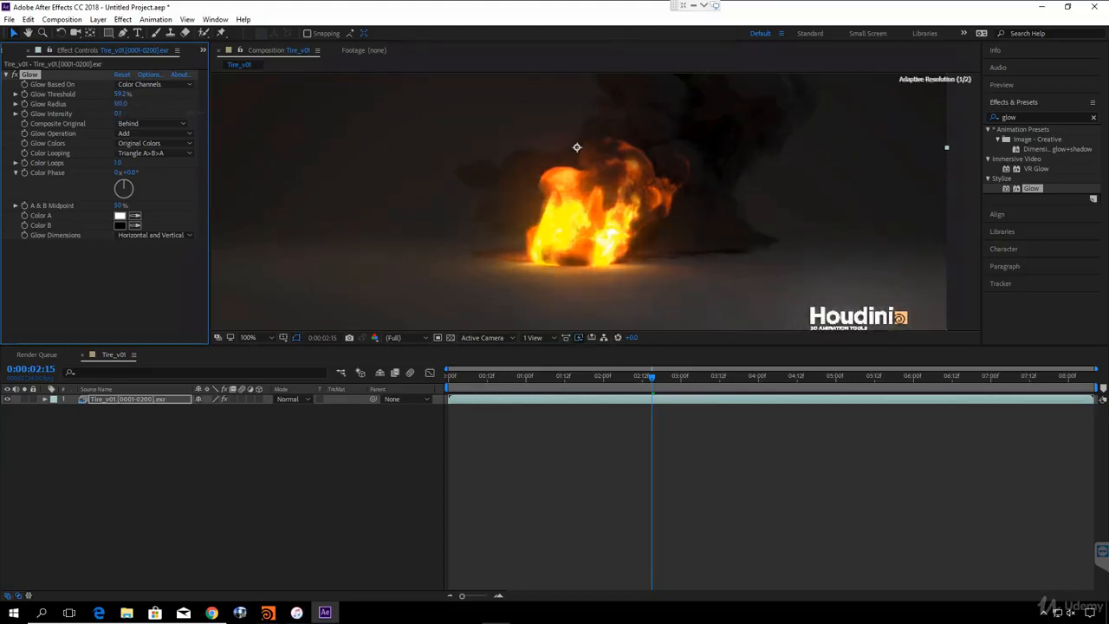
- Preview the glowing fire animation from about 0:00:01:09 with the whole frame in view
scroll(506, 203, "down", 1)
left_click(542, 490)
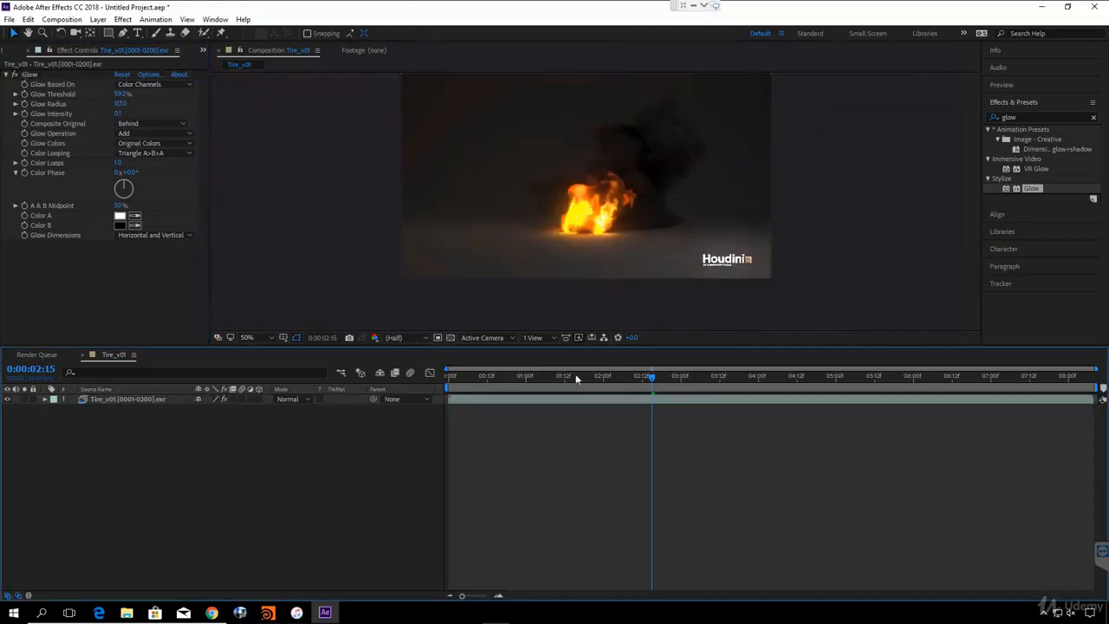
left_click(552, 376)
key("space")
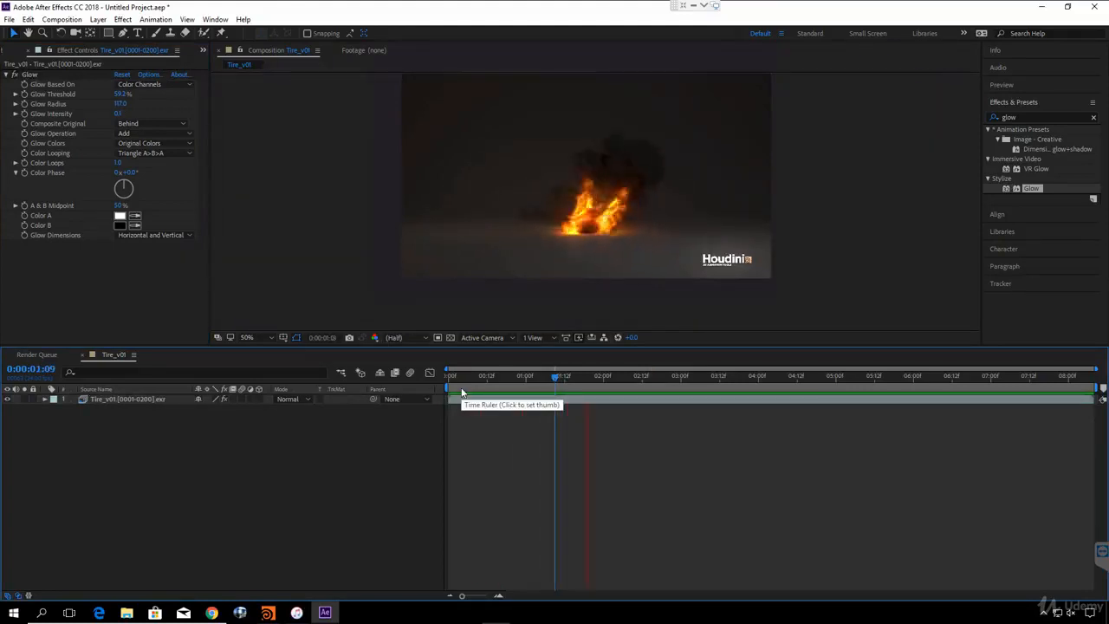